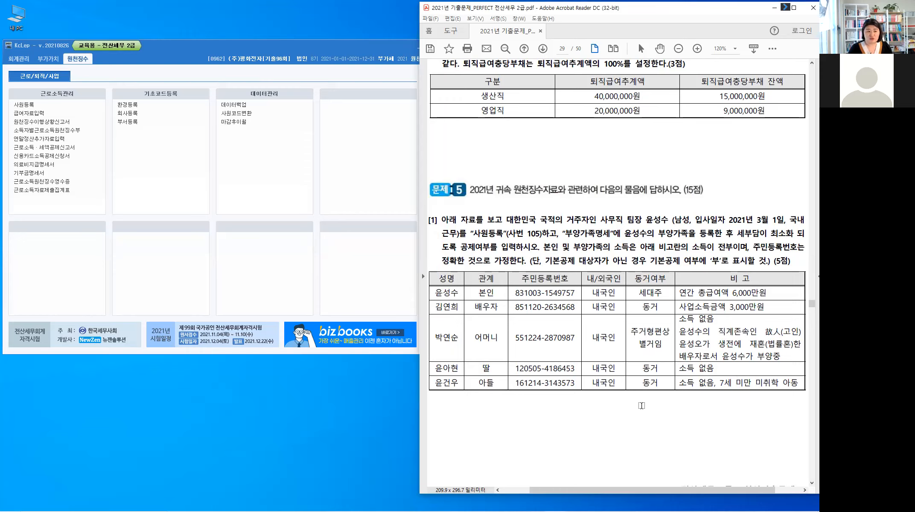
# Step: Highlight the 사원등록 (사번 105) instruction in problem 5 of the exam PDF
pyautogui.moveTo(472, 233); pyautogui.dragTo(542, 233)
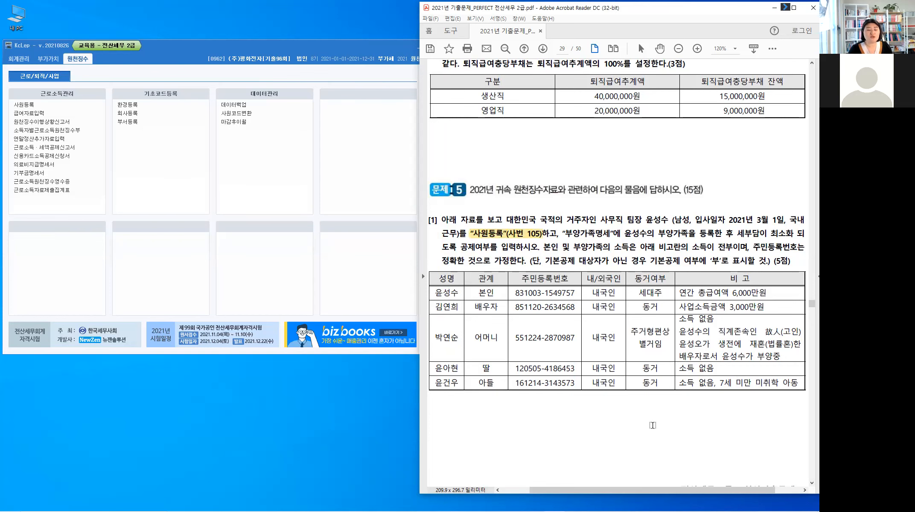
pyautogui.scroll(-10, 648, 424)
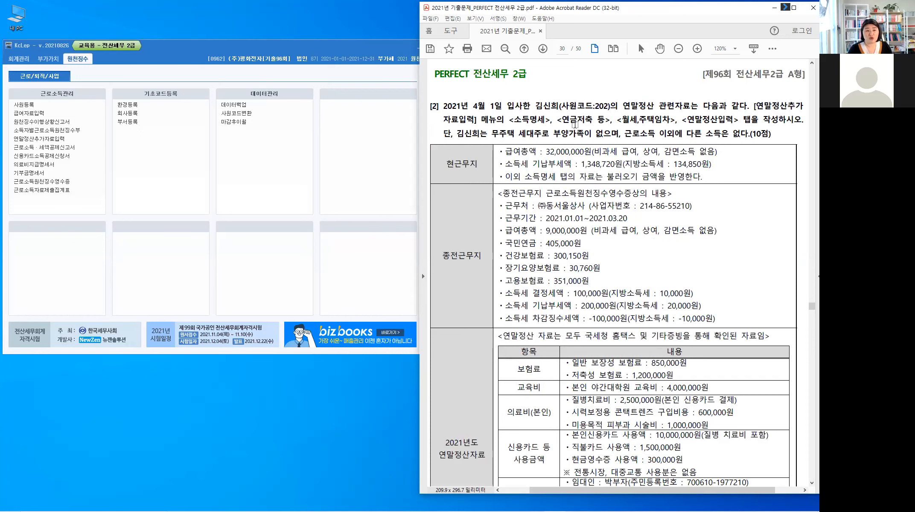
pyautogui.click(656, 119)
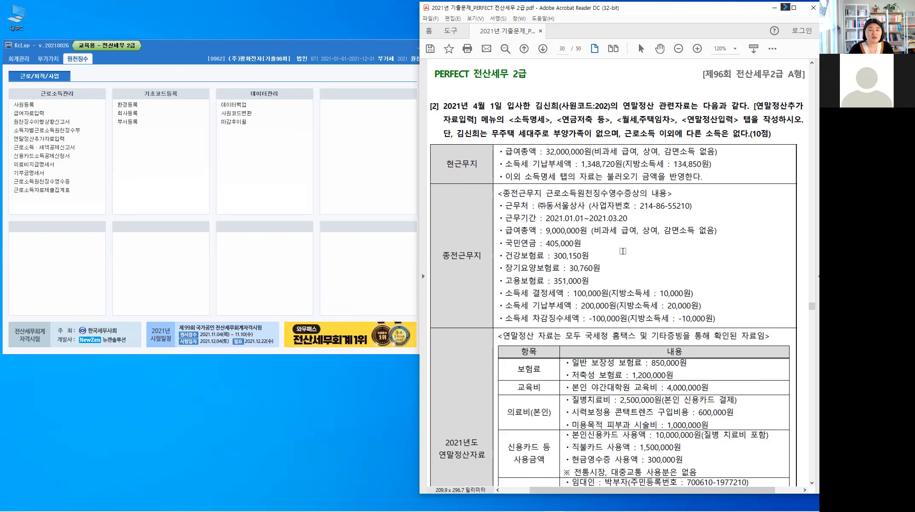
# Step: Check the next problem on page 30, return to page 29, and open KcLep's 사원등록
pyautogui.press('pageup')
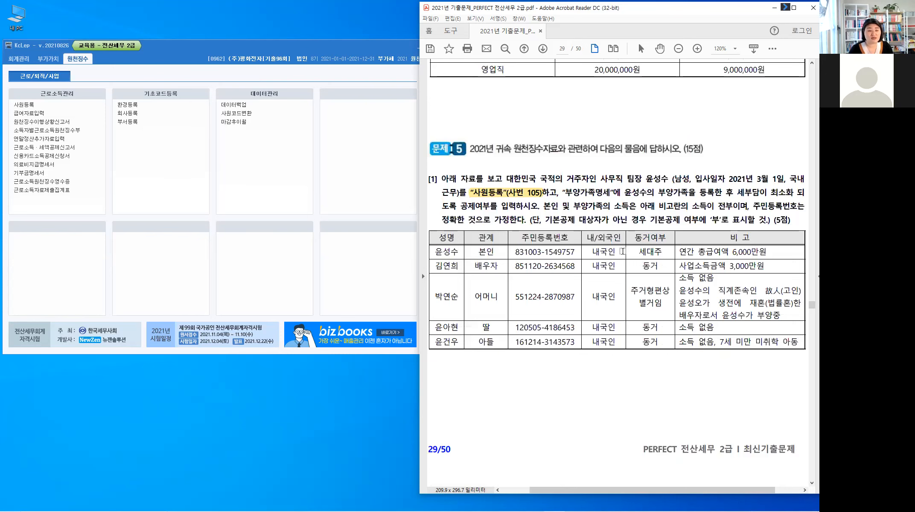
pyautogui.press('pagedown')
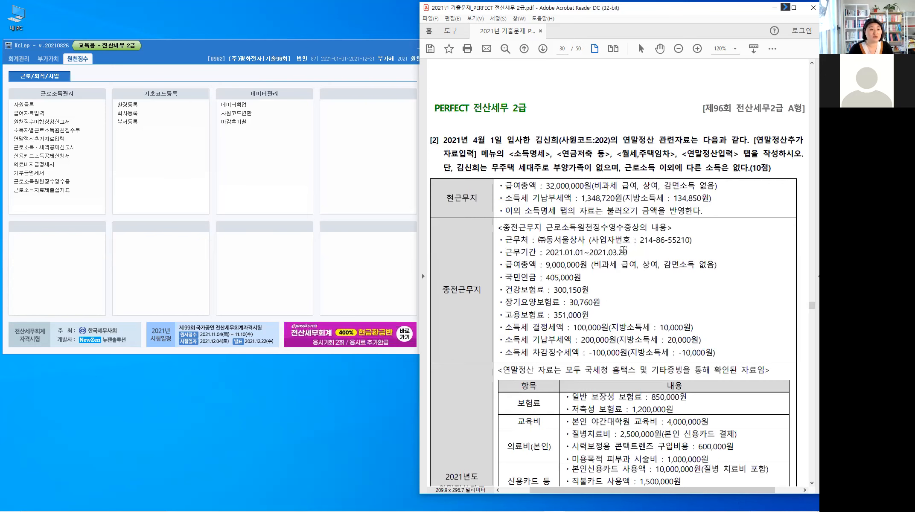
pyautogui.press('pageup')
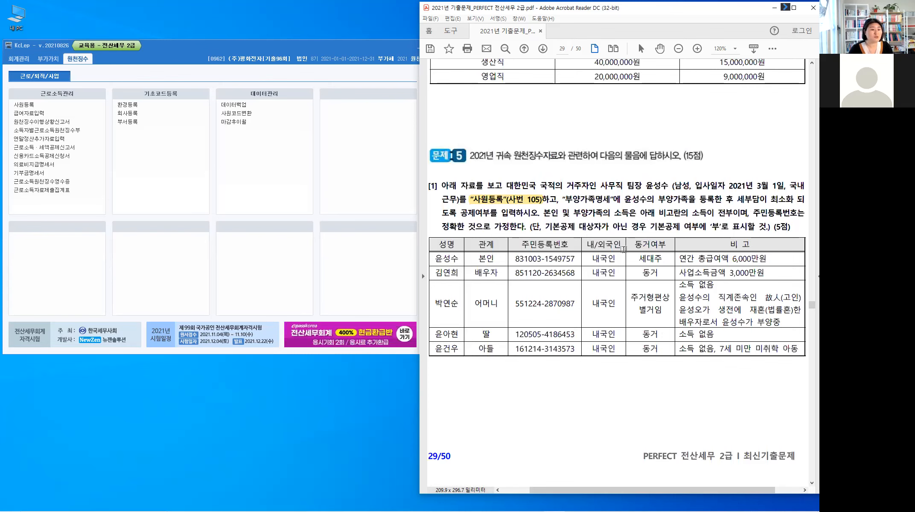
pyautogui.scroll(-2, 631, 248)
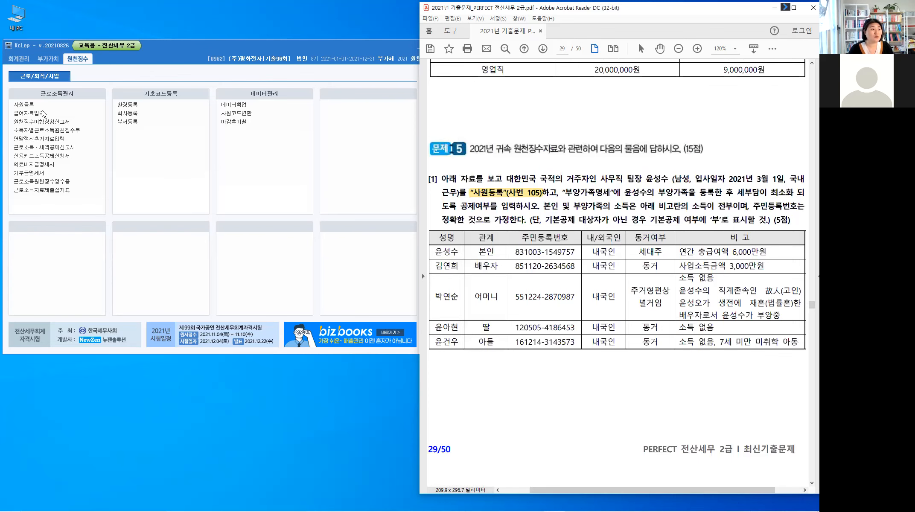
pyautogui.click(25, 107)
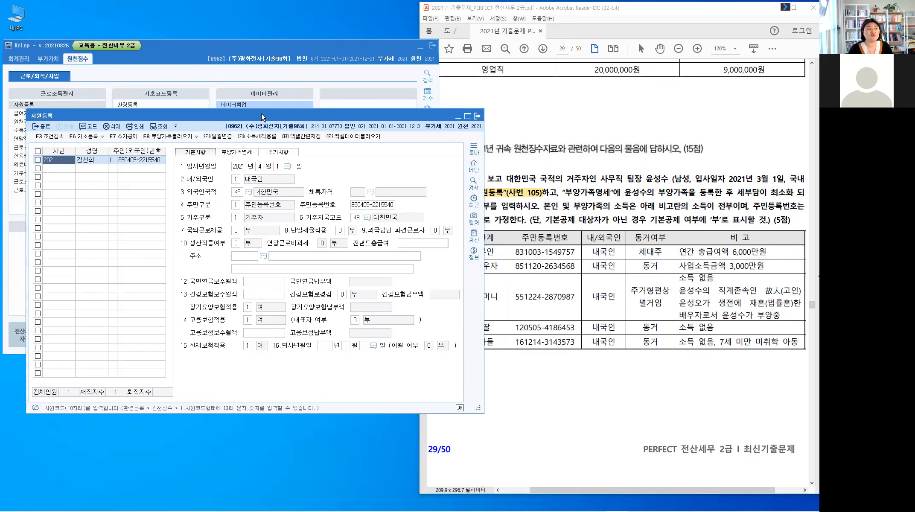
# Step: Move 사원등록 aside and highlight the 거주자인 사무직 팀장 description through the 2021년 3월 1일 hire date
pyautogui.moveTo(261, 113); pyautogui.dragTo(232, 100)
pyautogui.click(548, 156)
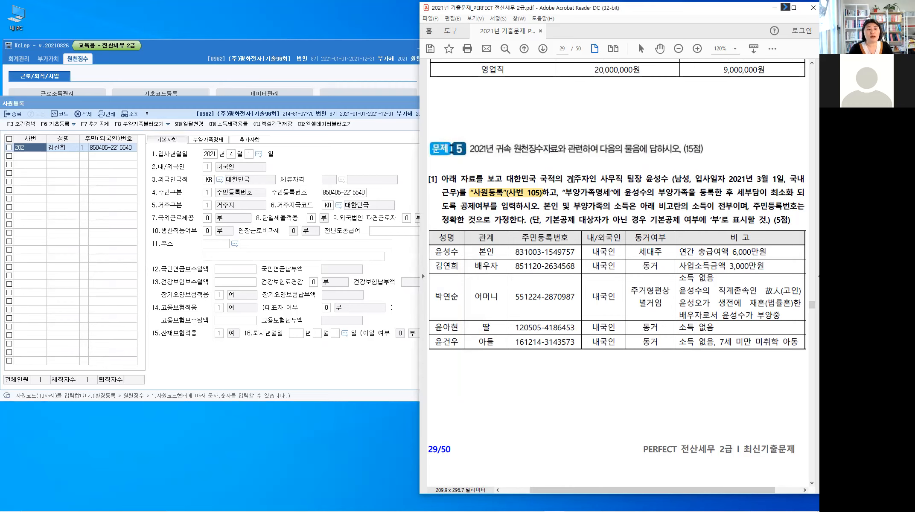
pyautogui.moveTo(566, 178); pyautogui.dragTo(697, 179)
pyautogui.moveTo(753, 183); pyautogui.dragTo(452, 194)
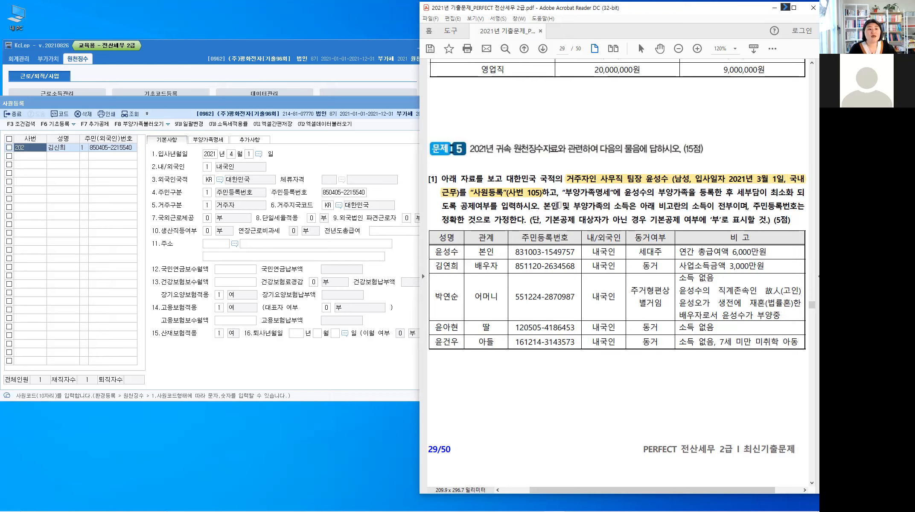
# Step: Highlight 부양가족명세 and 세부담이 최소화 in the PDF, then start a new employee row
pyautogui.moveTo(562, 190); pyautogui.dragTo(611, 193)
pyautogui.click(651, 197)
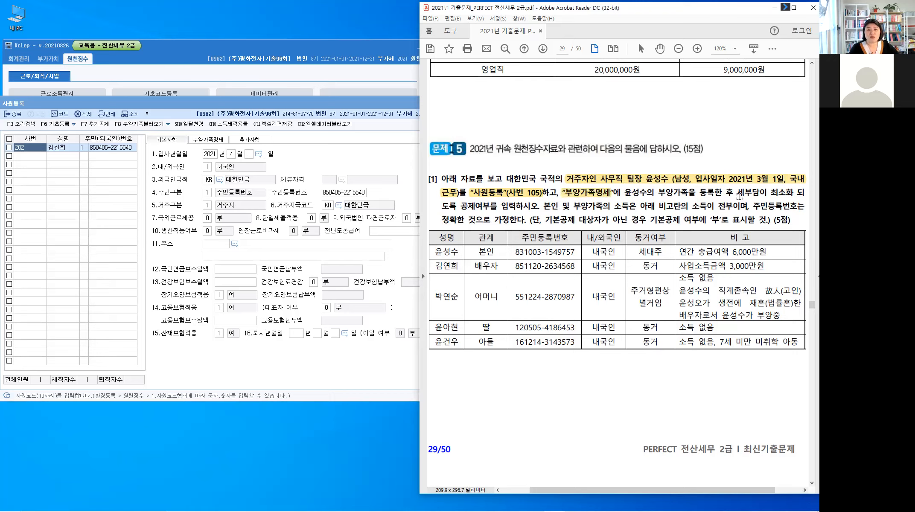
pyautogui.moveTo(738, 192); pyautogui.dragTo(777, 192)
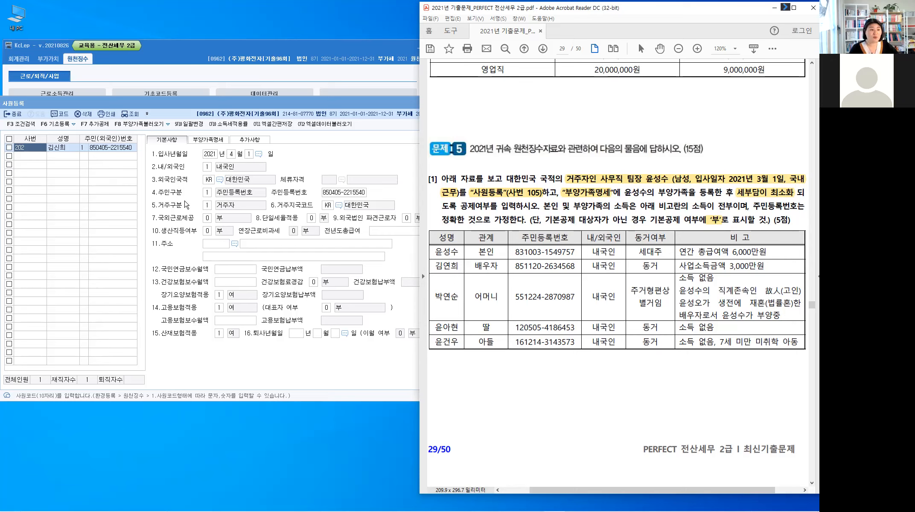
pyautogui.click(33, 158)
# Step: Enter employee code 105 with his name, resident number and hire date 2021-03-01
pyautogui.write('105')
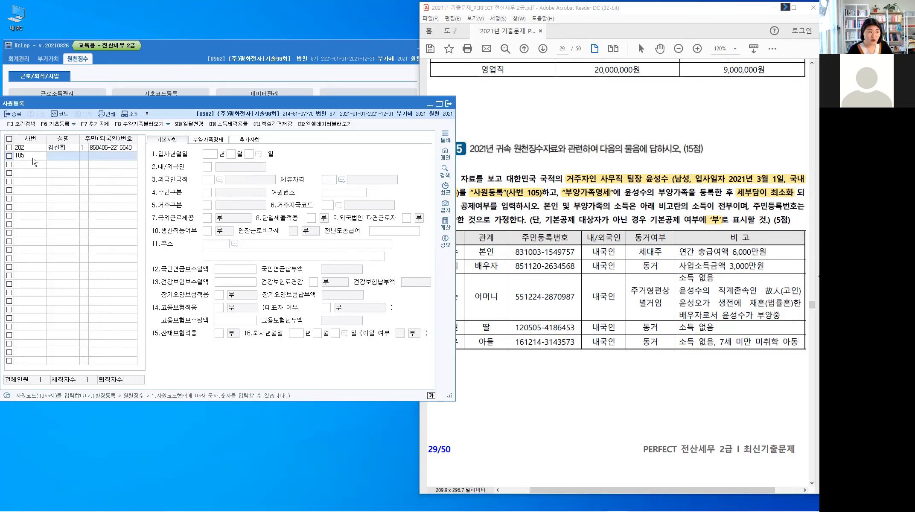
pyautogui.press('Return')
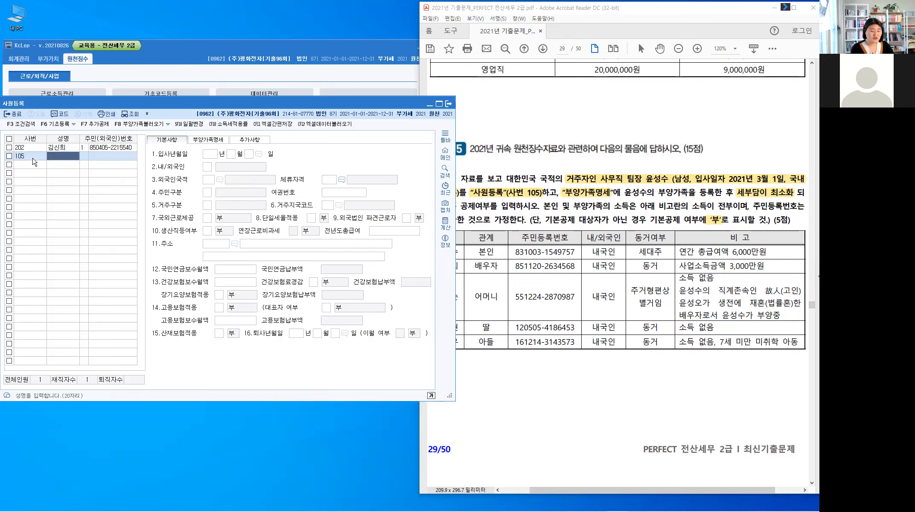
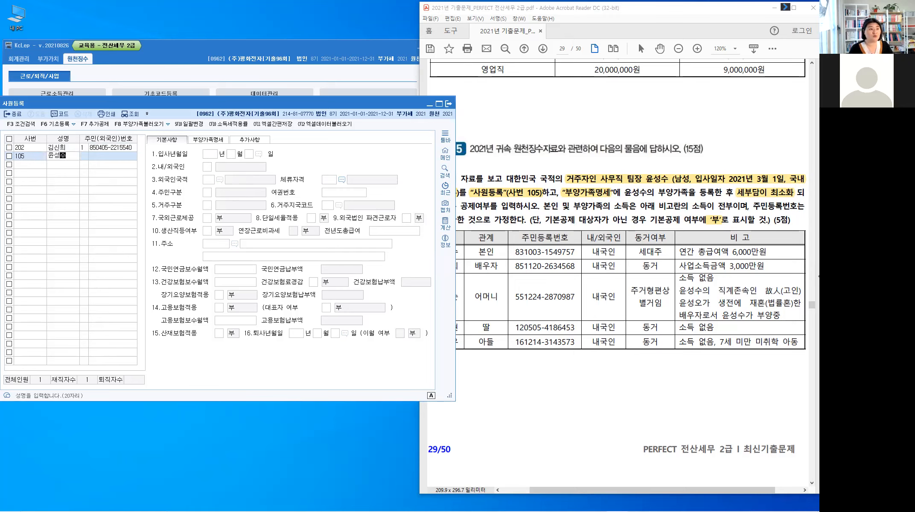
pyautogui.press('Return')
pyautogui.press('Return')
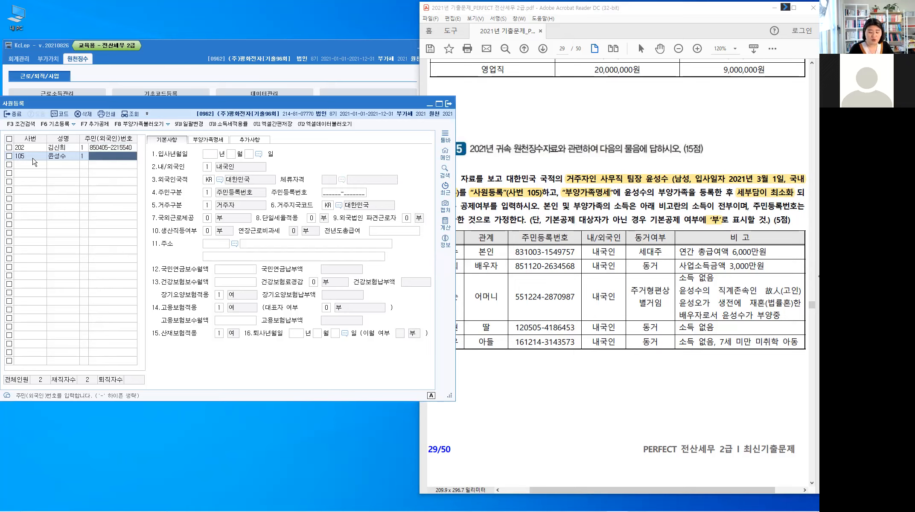
pyautogui.press('Return')
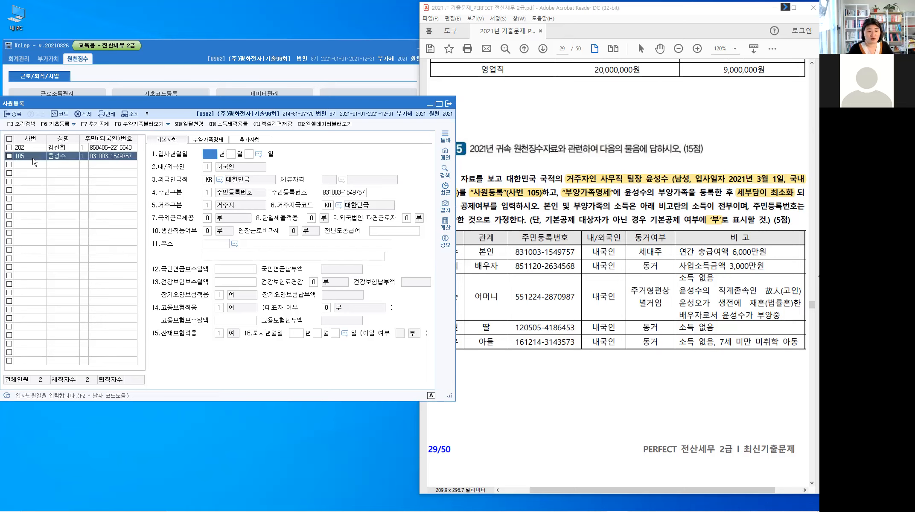
pyautogui.write('20213')
pyautogui.press('Return')
pyautogui.write('1')
pyautogui.press('Return')
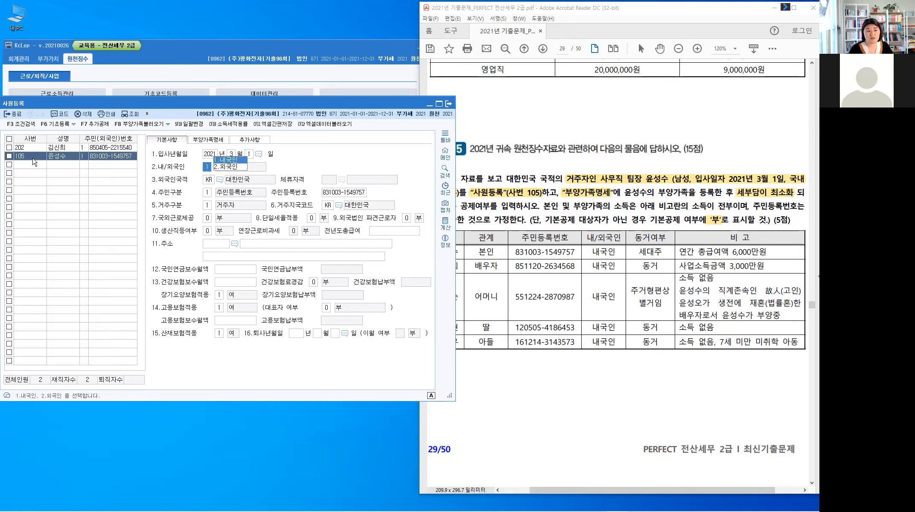
# Step: Accept defaults 내국인, KR, 주민등록번호, 거주자, and 부 for overseas work, flat rate and production worker
pyautogui.press('Return')
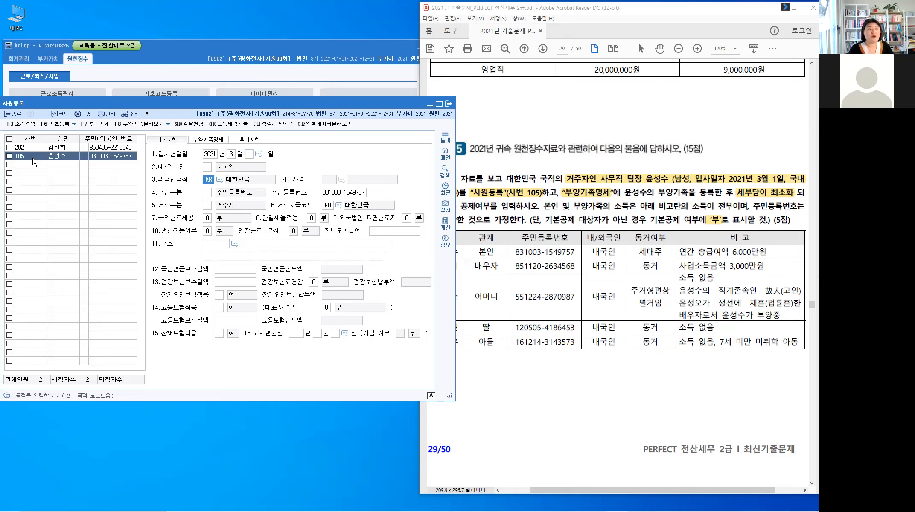
pyautogui.press('Return')
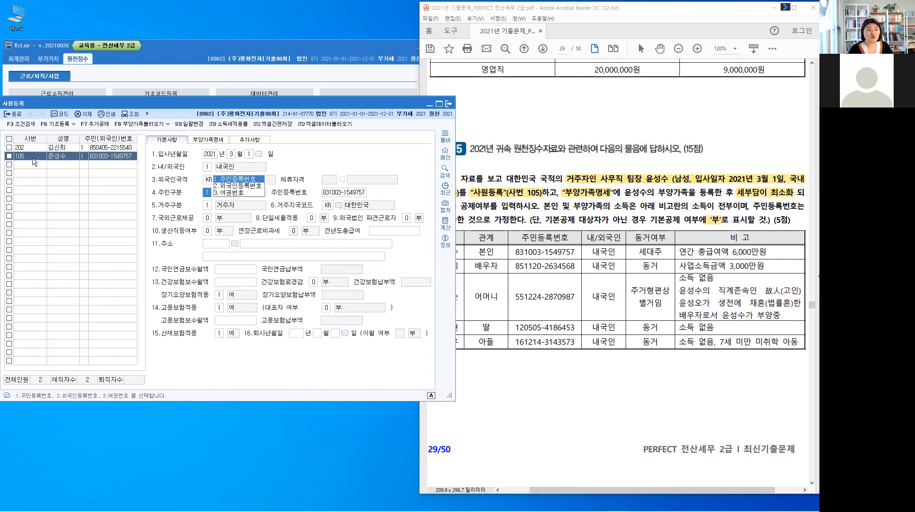
pyautogui.press('Return')
pyautogui.press('Return')
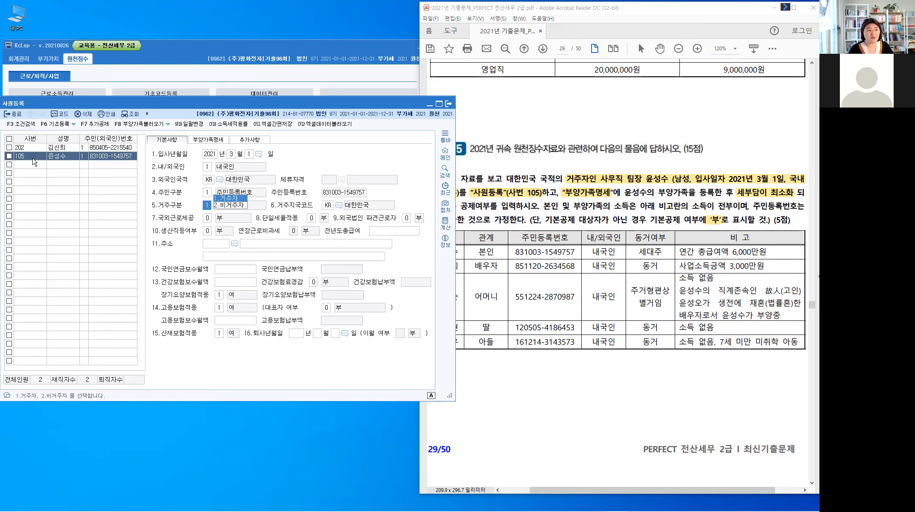
pyautogui.press('Return')
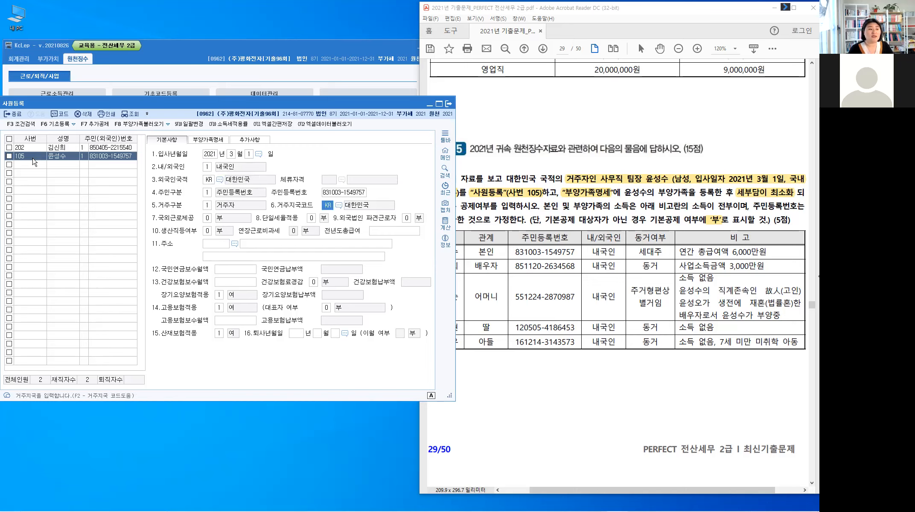
pyautogui.press('Return')
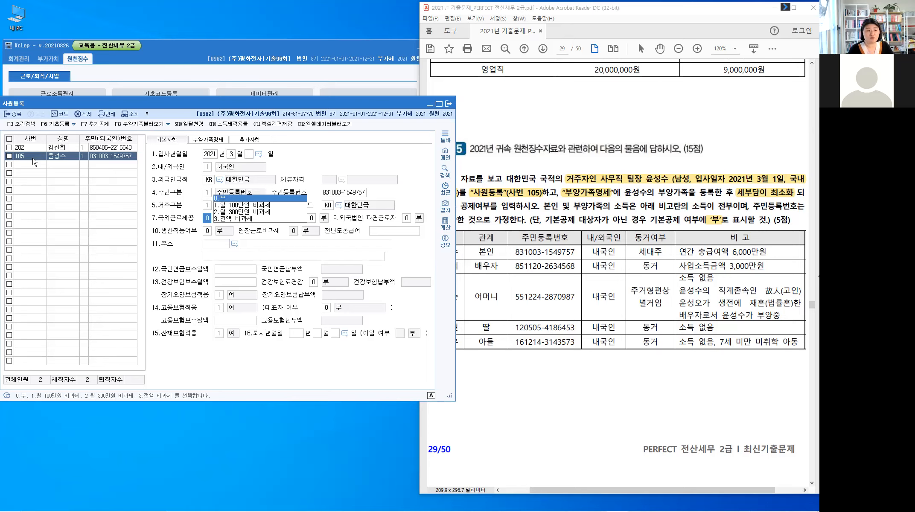
pyautogui.press('Return')
pyautogui.press('Return')
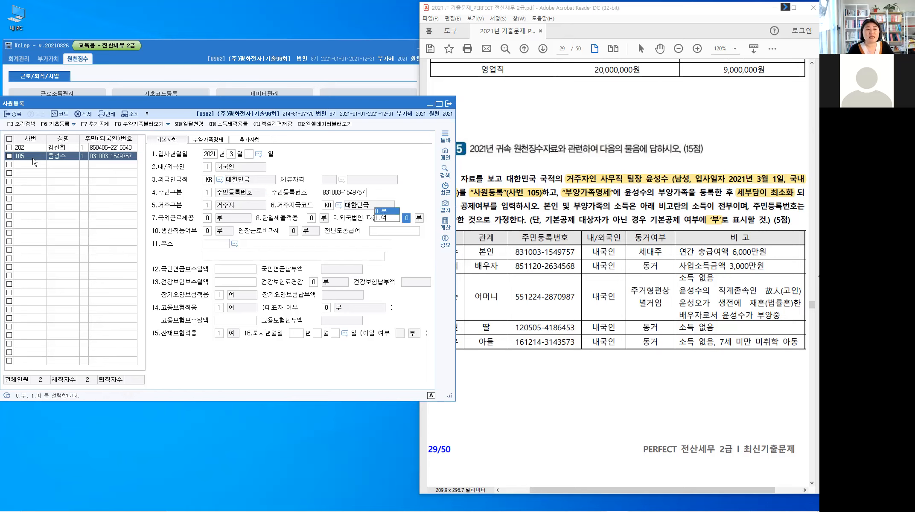
pyautogui.press('Return')
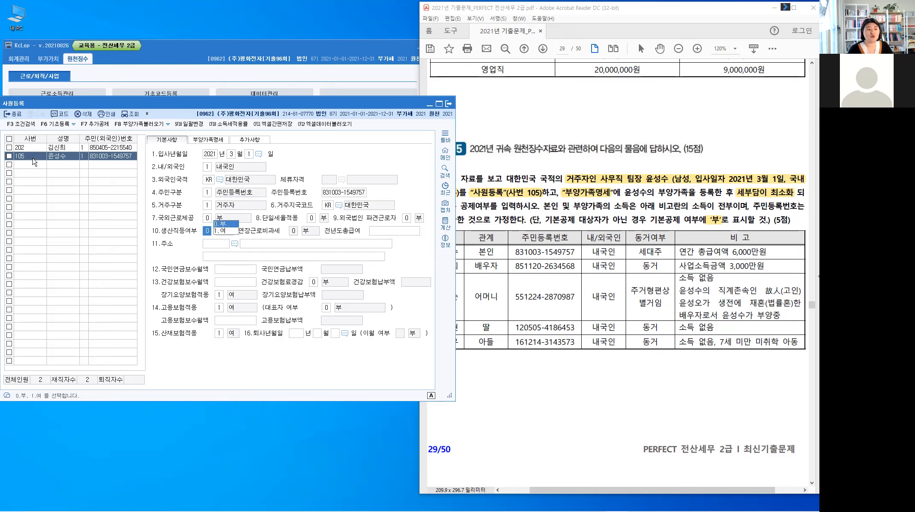
pyautogui.press('Return')
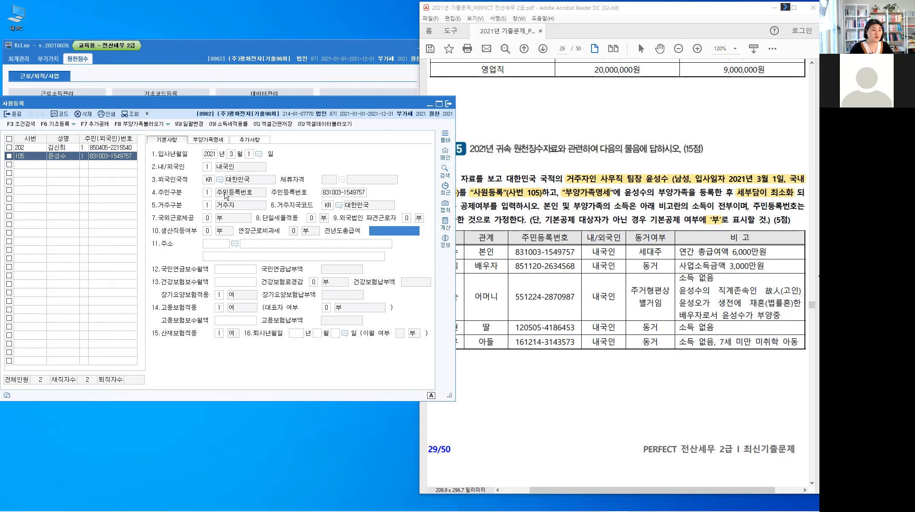
pyautogui.click(215, 139)
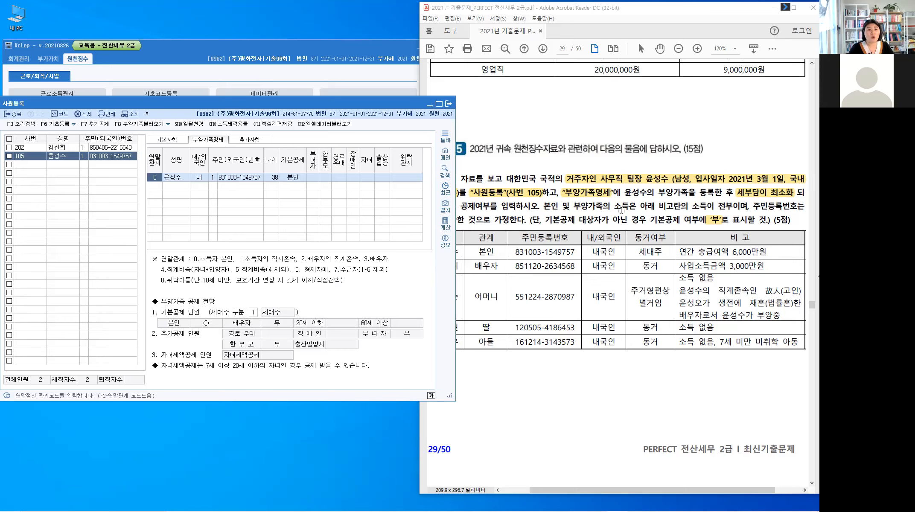
# Step: Highlight 세대주 in the PDF dependents table and select the employee's 본인 row in 부양가족명세
pyautogui.click(457, 256)
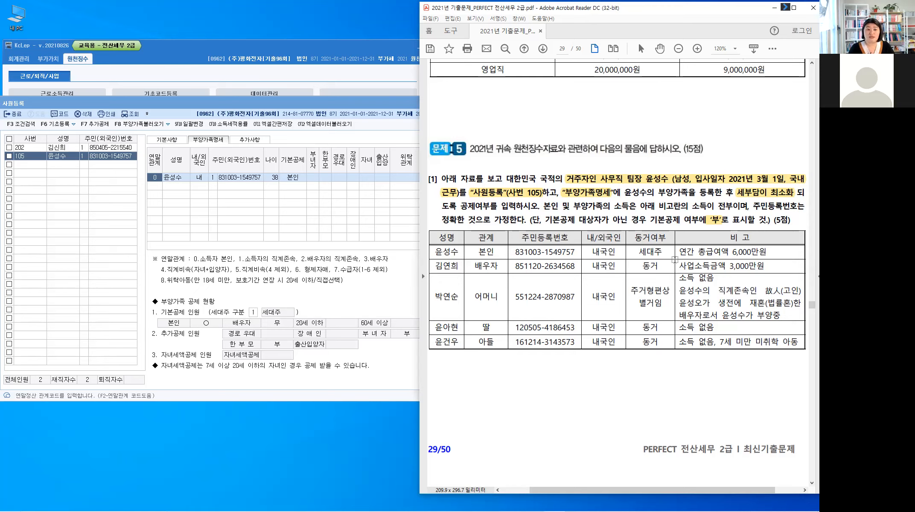
pyautogui.moveTo(640, 250); pyautogui.dragTo(663, 251)
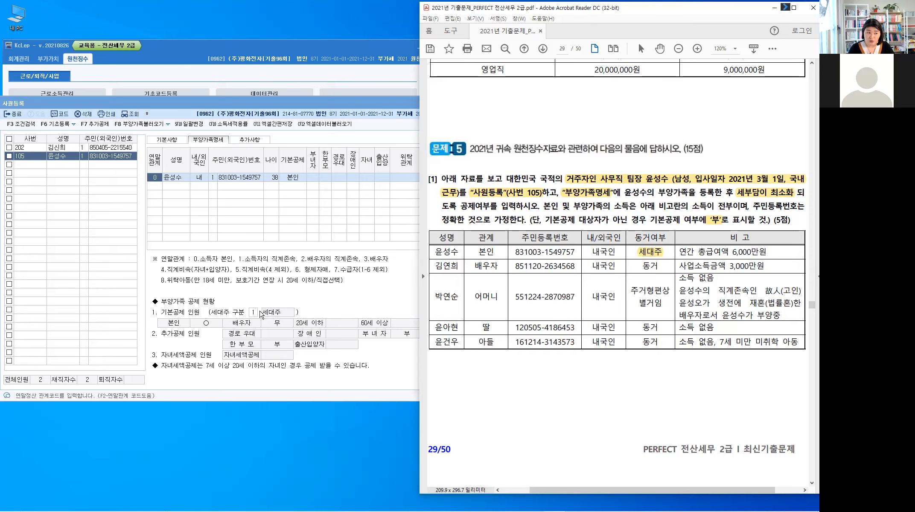
pyautogui.click(241, 179)
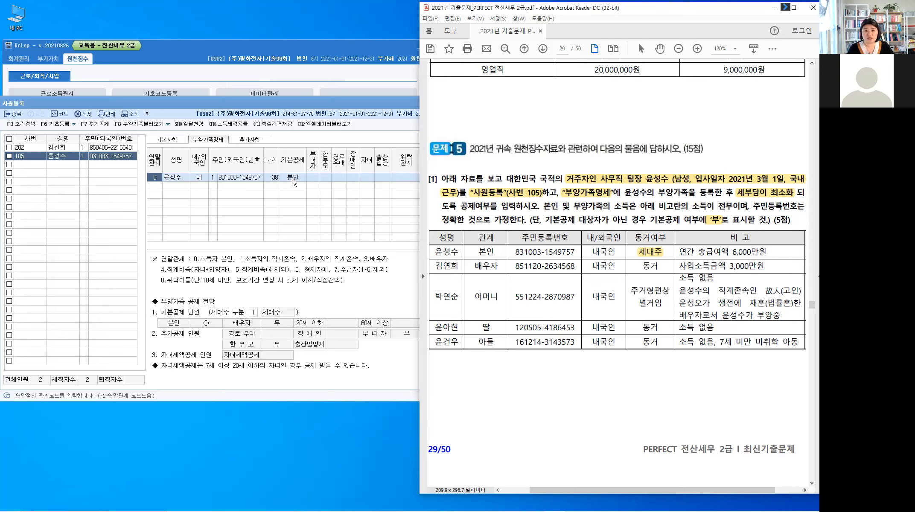
pyautogui.click(157, 187)
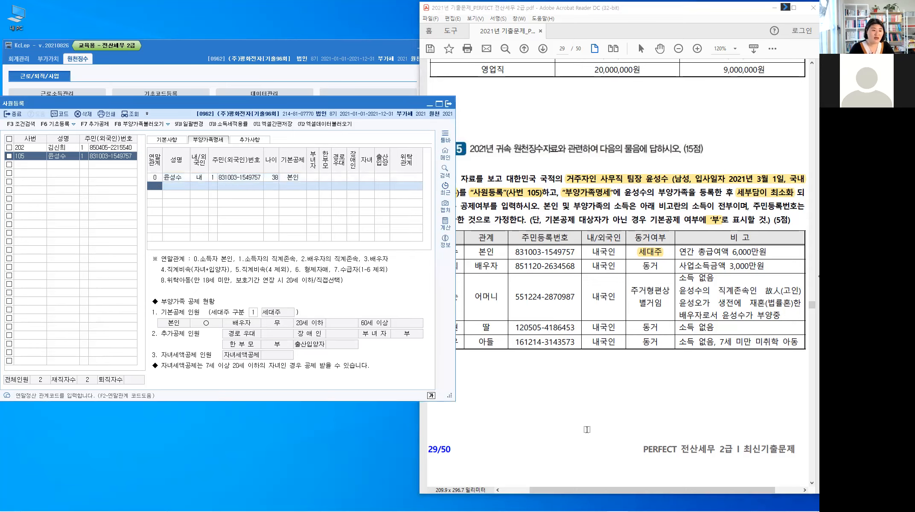
# Step: Highlight the spouse's 사업소득금액 3,000만원 and handwrite 부 beside 배우자 in the PDF
pyautogui.click(579, 383)
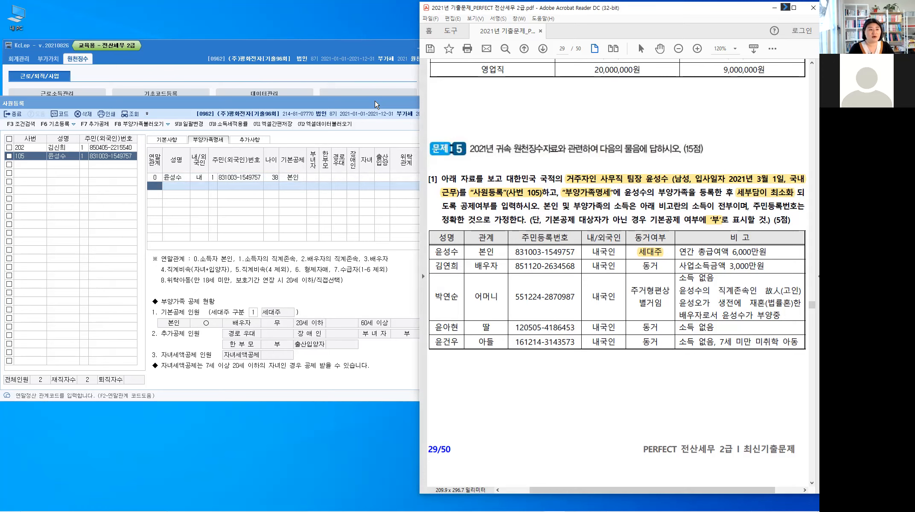
pyautogui.moveTo(375, 100); pyautogui.dragTo(337, 99)
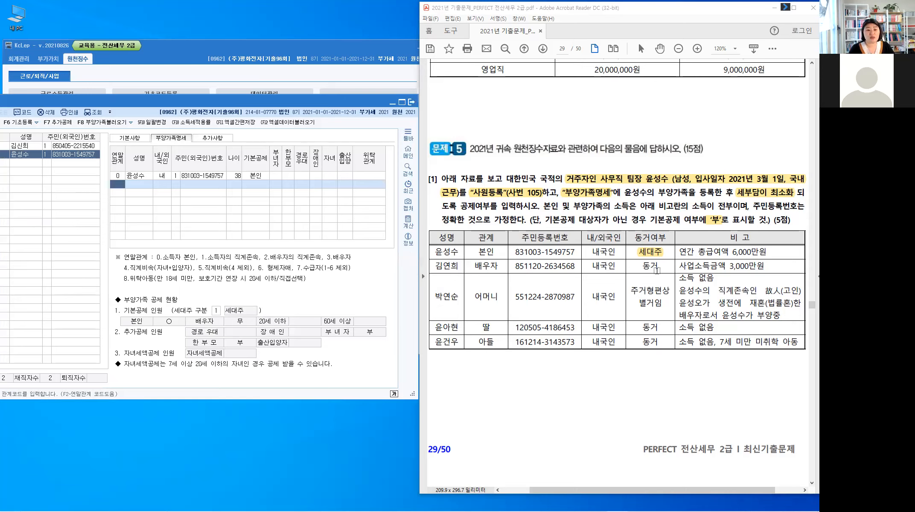
pyautogui.moveTo(680, 266); pyautogui.dragTo(775, 272)
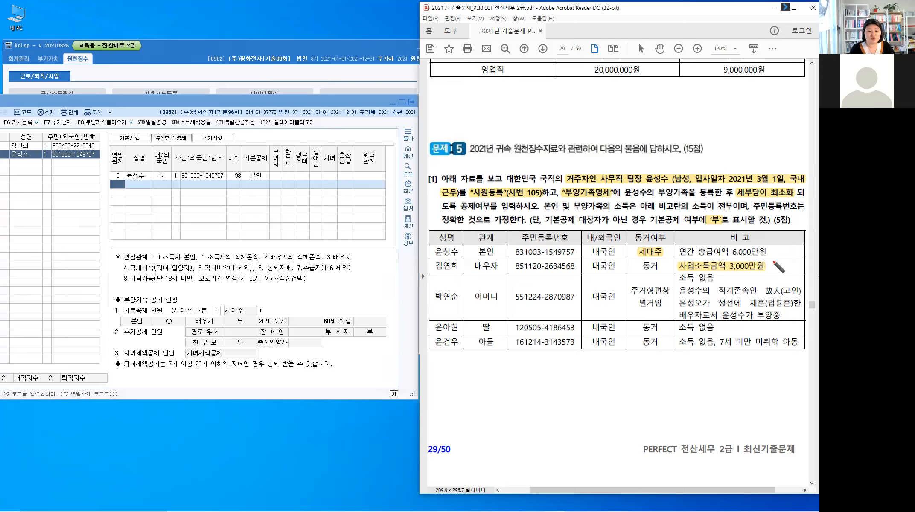
pyautogui.moveTo(773, 266)
pyautogui.mouseDown()
pyautogui.moveTo(775, 259)
pyautogui.moveTo(774, 269)
pyautogui.moveTo(787, 266)
pyautogui.mouseUp()
pyautogui.moveTo(784, 266)
pyautogui.mouseDown()
pyautogui.moveTo(793, 270)
pyautogui.moveTo(784, 267)
pyautogui.mouseUp()
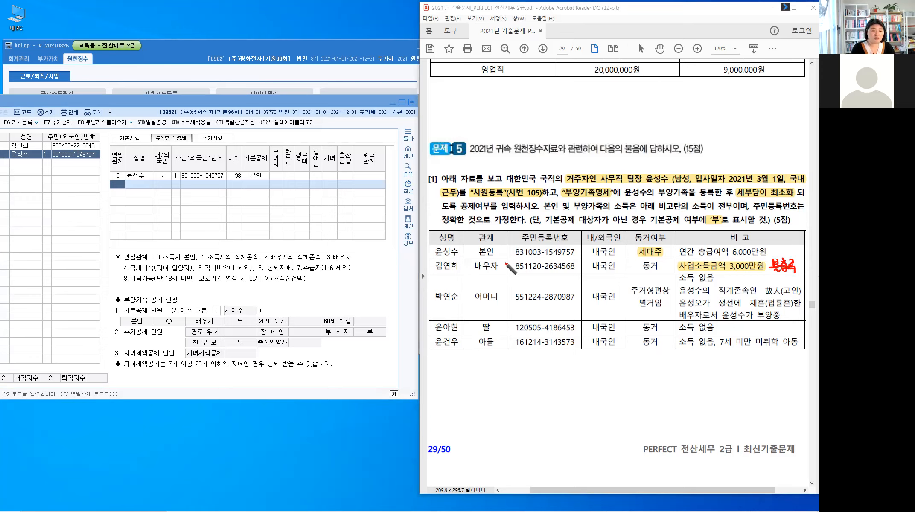
pyautogui.moveTo(502, 262); pyautogui.dragTo(510, 270)
pyautogui.moveTo(505, 270); pyautogui.dragTo(505, 276)
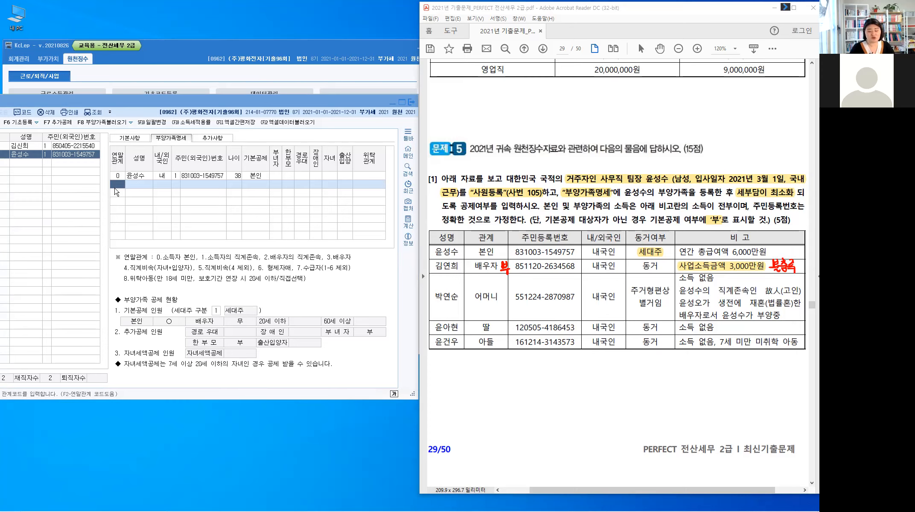
pyautogui.click(114, 188)
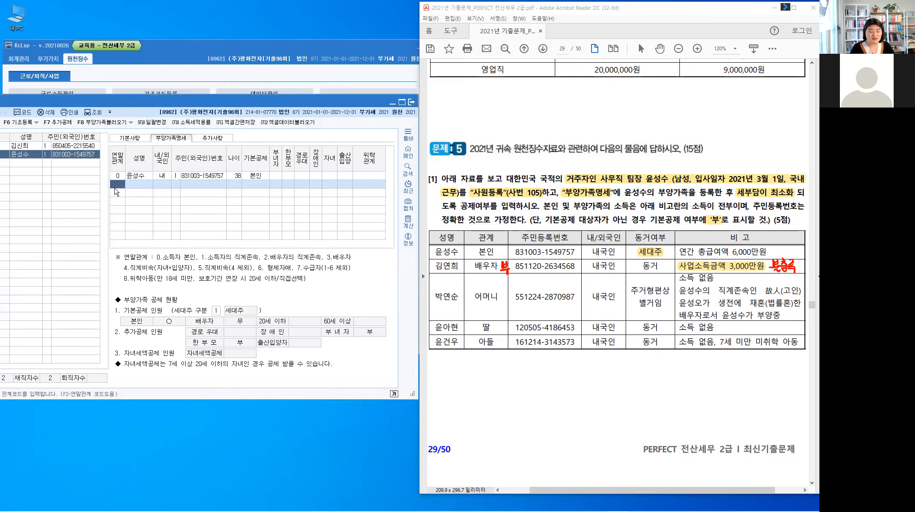
# Step: Add the spouse as relation 3 with her name, resident ID and 기본공제 0:부; highlight the mother's 주거형편상 status
pyautogui.write('3')
pyautogui.press('Return')
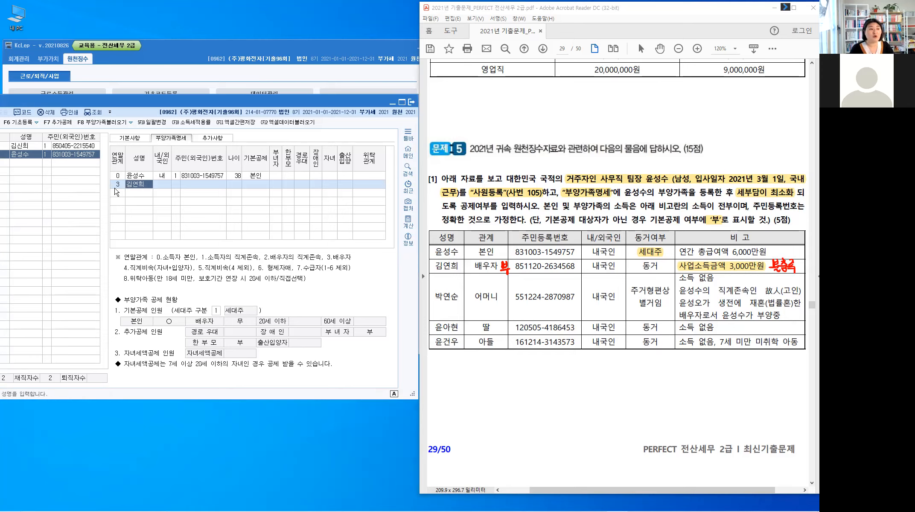
pyautogui.press('Return')
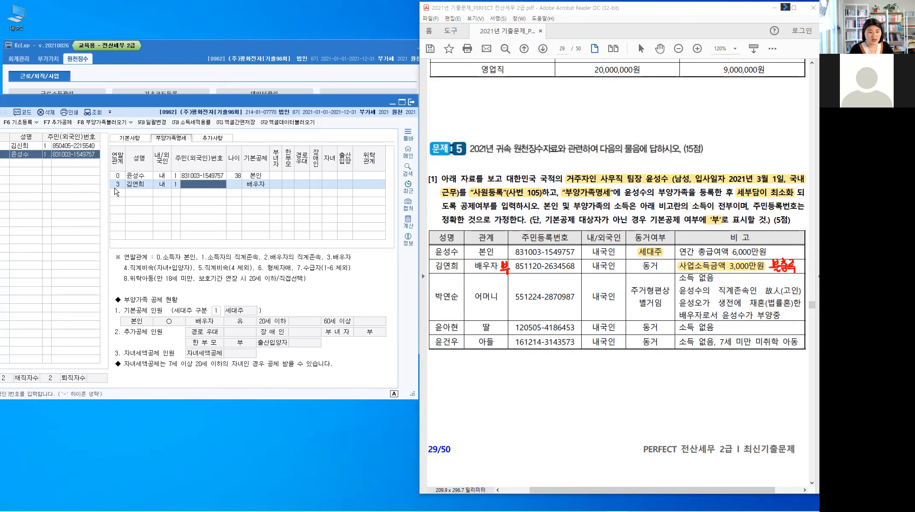
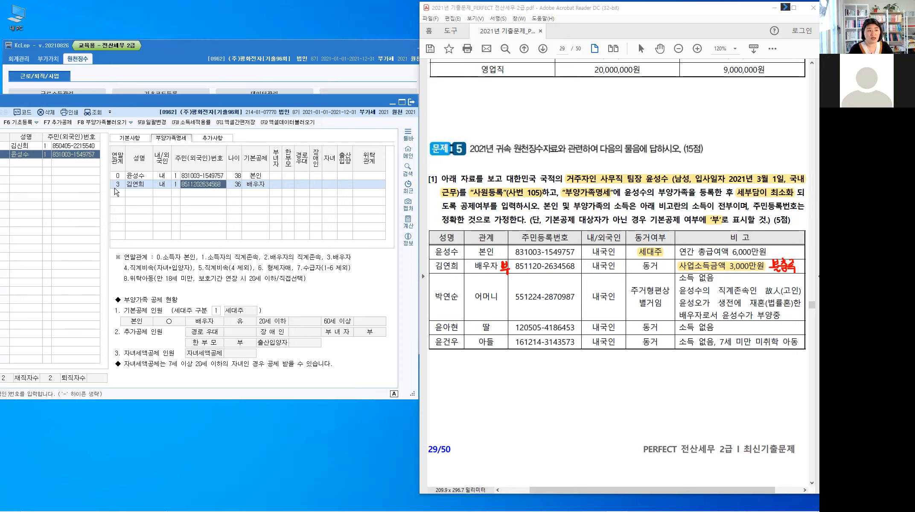
pyautogui.press('Return')
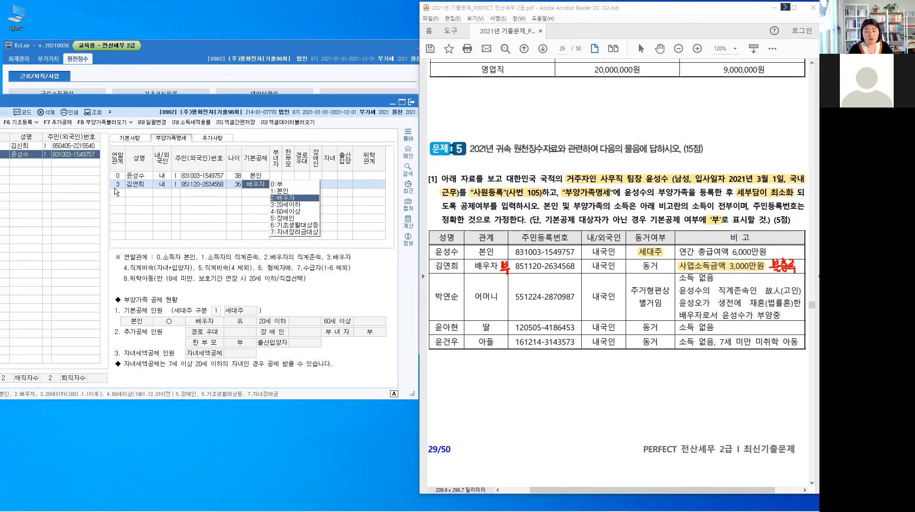
pyautogui.write('0')
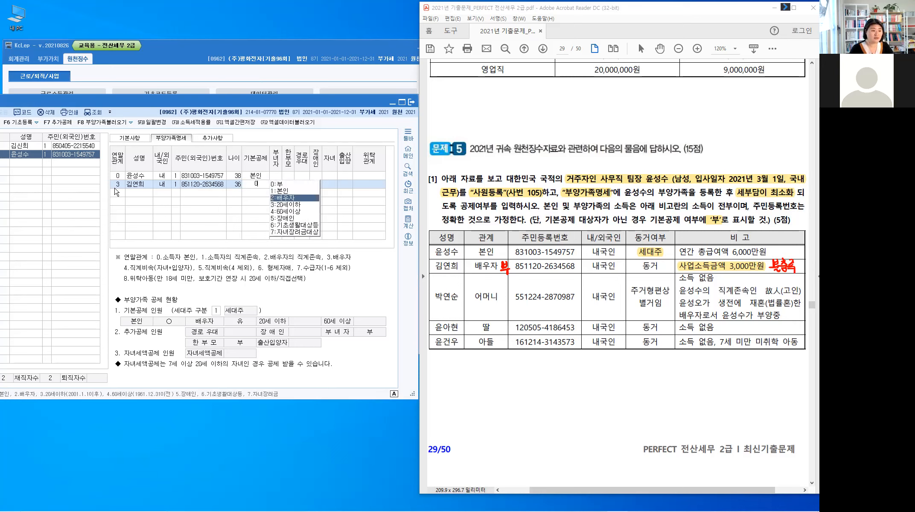
pyautogui.press('Return')
pyautogui.press('Return')
pyautogui.press('Return')
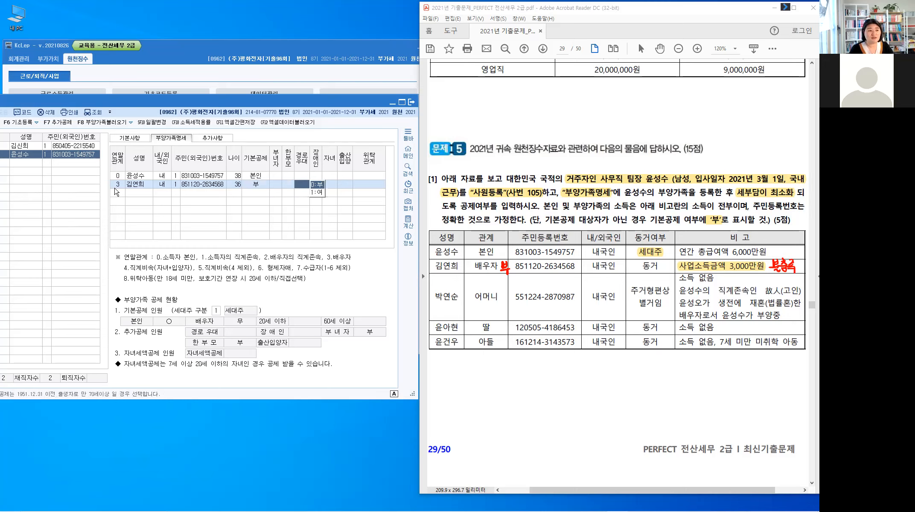
pyautogui.press('Return')
pyautogui.press('Return')
pyautogui.press('Return')
pyautogui.press('Return')
pyautogui.press('Return')
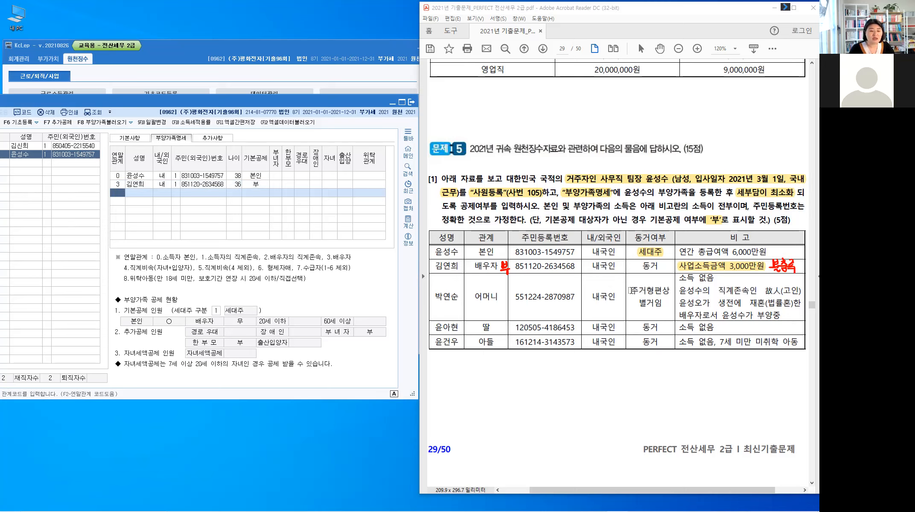
pyautogui.moveTo(631, 289); pyautogui.dragTo(659, 302)
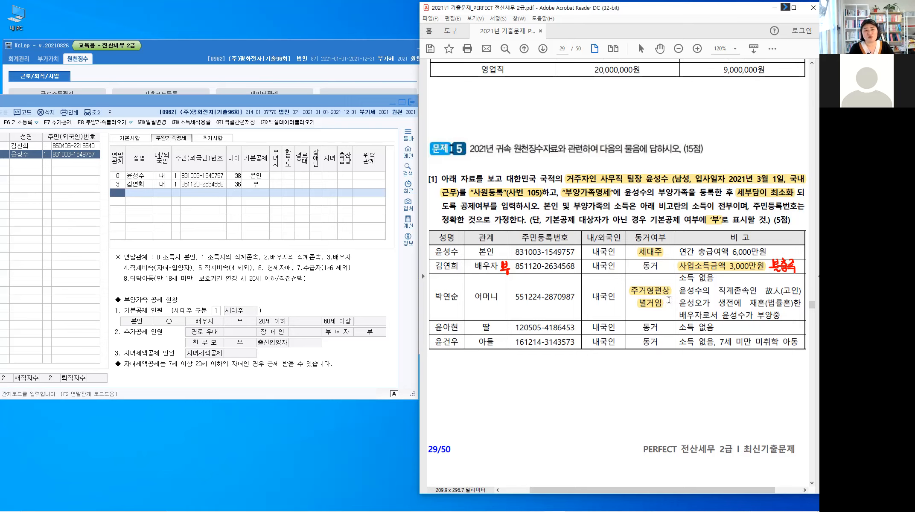
# Step: Write 동거 above the mother's 주거형편상 별거 note
pyautogui.click(658, 303)
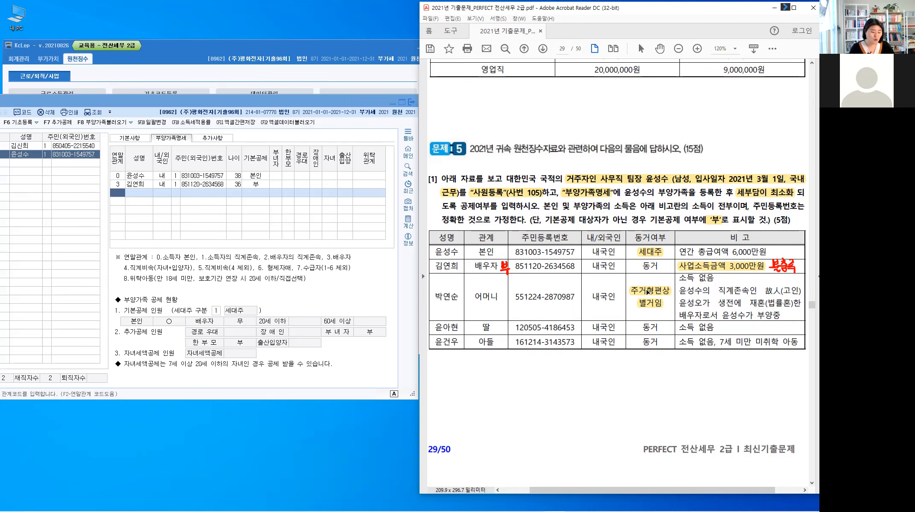
pyautogui.moveTo(643, 274); pyautogui.dragTo(649, 274)
pyautogui.moveTo(644, 275); pyautogui.dragTo(654, 290)
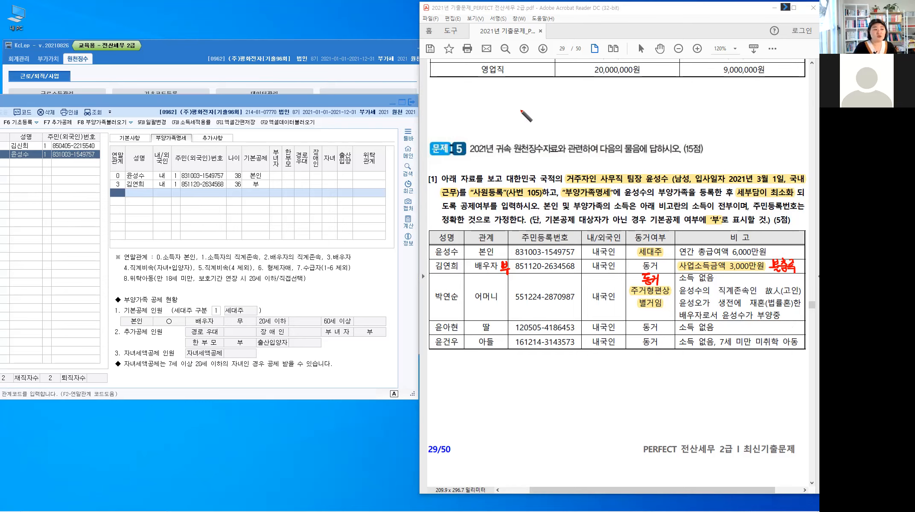
# Step: Sketch a 본–배 family diagram above question 5 with a lineal ascendants bracket label
pyautogui.click(554, 87)
pyautogui.moveTo(558, 88); pyautogui.dragTo(558, 95)
pyautogui.moveTo(552, 97); pyautogui.dragTo(560, 96)
pyautogui.moveTo(553, 98); pyautogui.dragTo(590, 98)
pyautogui.moveTo(584, 101); pyautogui.dragTo(593, 102)
pyautogui.moveTo(593, 98); pyautogui.dragTo(596, 98)
pyautogui.moveTo(597, 92); pyautogui.dragTo(597, 105)
pyautogui.moveTo(554, 71)
pyautogui.mouseDown()
pyautogui.moveTo(554, 79)
pyautogui.moveTo(589, 85)
pyautogui.mouseUp()
pyautogui.moveTo(556, 52); pyautogui.dragTo(556, 58)
pyautogui.moveTo(559, 55); pyautogui.dragTo(562, 58)
pyautogui.moveTo(564, 52); pyautogui.dragTo(566, 62)
pyautogui.moveTo(569, 57); pyautogui.dragTo(572, 57)
pyautogui.moveTo(572, 53); pyautogui.dragTo(573, 62)
pyautogui.moveTo(574, 52); pyautogui.dragTo(581, 59)
pyautogui.moveTo(584, 53); pyautogui.dragTo(584, 60)
pyautogui.moveTo(579, 60); pyautogui.dragTo(585, 63)
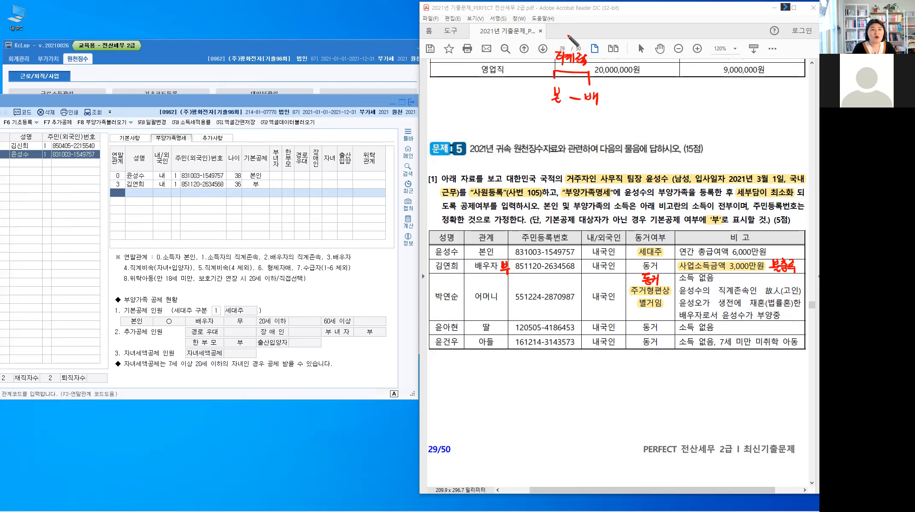
# Step: Add an underlined 이혼 → 재혼 note and a descendants bracket below 본–배
pyautogui.moveTo(570, 30); pyautogui.dragTo(569, 31)
pyautogui.moveTo(573, 28)
pyautogui.mouseDown()
pyautogui.moveTo(572, 39)
pyautogui.moveTo(581, 36)
pyautogui.mouseUp()
pyautogui.moveTo(575, 37); pyautogui.dragTo(596, 35)
pyautogui.click(586, 35)
pyautogui.moveTo(591, 31); pyautogui.dragTo(602, 39)
pyautogui.moveTo(604, 35); pyautogui.dragTo(609, 39)
pyautogui.moveTo(609, 34); pyautogui.dragTo(611, 35)
pyautogui.moveTo(612, 29)
pyautogui.mouseDown()
pyautogui.moveTo(611, 41)
pyautogui.moveTo(616, 29)
pyautogui.mouseUp()
pyautogui.moveTo(612, 31); pyautogui.dragTo(619, 30)
pyautogui.moveTo(616, 32); pyautogui.dragTo(616, 34)
pyautogui.moveTo(615, 34); pyautogui.dragTo(615, 38)
pyautogui.moveTo(612, 37); pyautogui.dragTo(620, 37)
pyautogui.moveTo(613, 39); pyautogui.dragTo(620, 41)
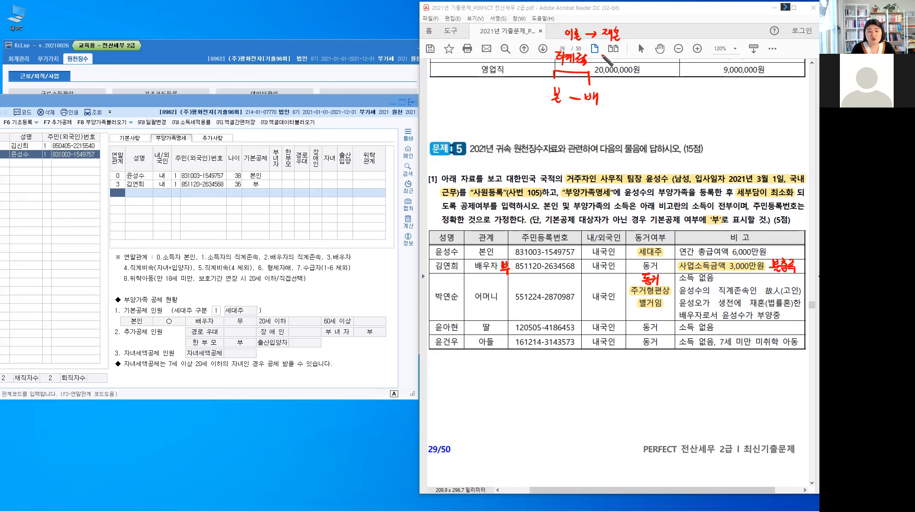
pyautogui.moveTo(603, 43); pyautogui.dragTo(623, 44)
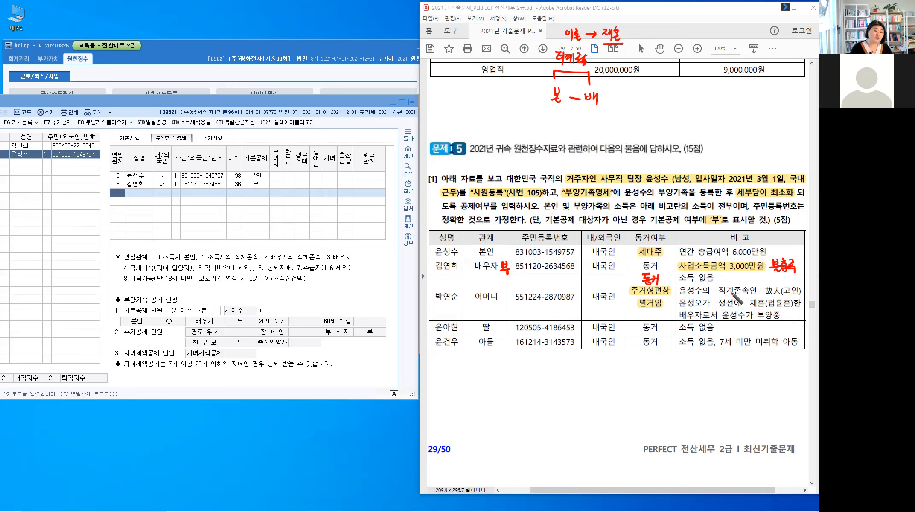
pyautogui.moveTo(557, 107)
pyautogui.mouseDown()
pyautogui.moveTo(593, 112)
pyautogui.moveTo(564, 127)
pyautogui.moveTo(597, 128)
pyautogui.moveTo(595, 136)
pyautogui.mouseUp()
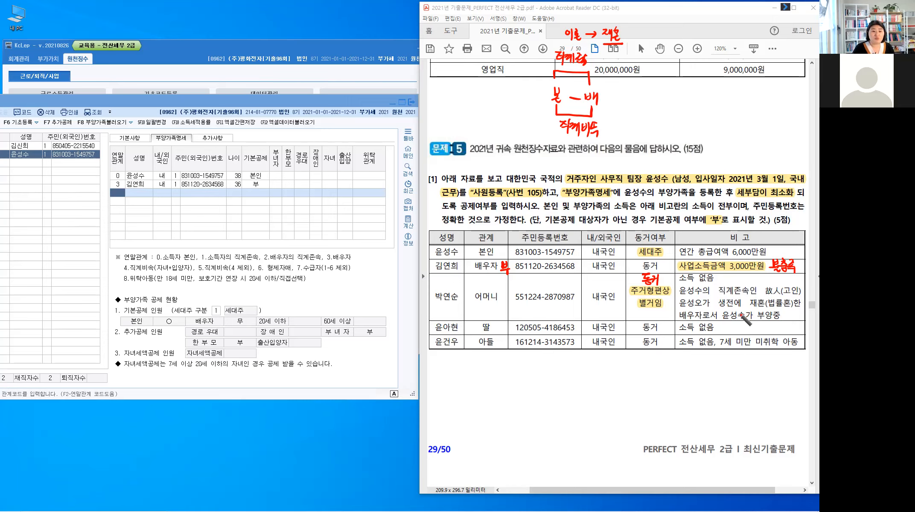
# Step: Underline 부양중 in the mother's remarks and mark 어머니 as a dependent
pyautogui.moveTo(758, 319); pyautogui.dragTo(784, 320)
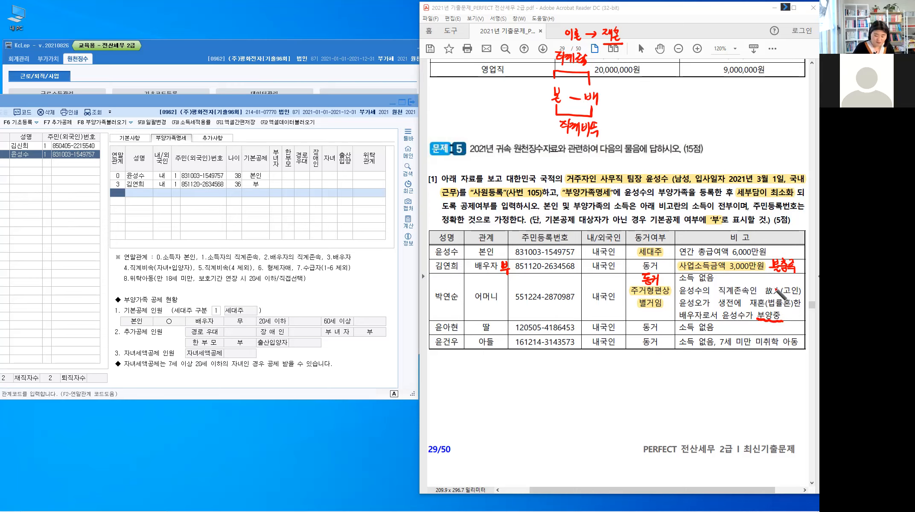
pyautogui.moveTo(502, 294); pyautogui.dragTo(502, 297)
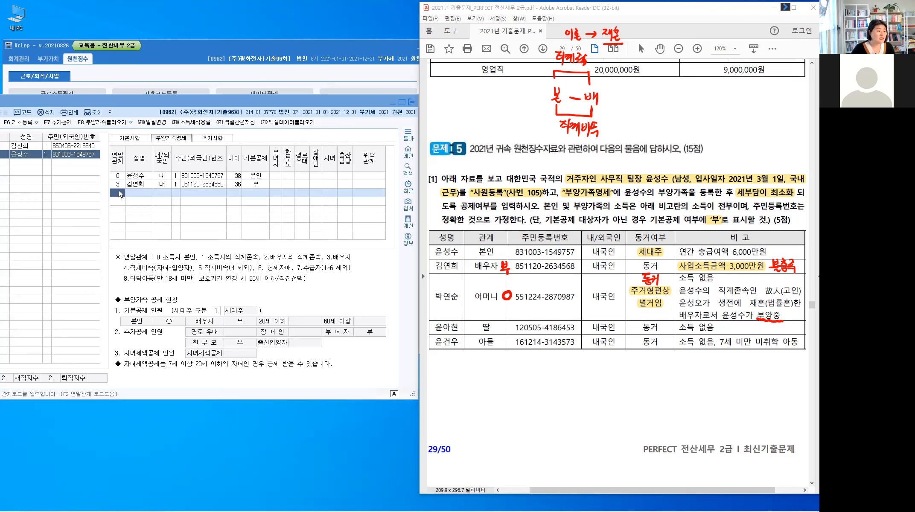
pyautogui.click(120, 194)
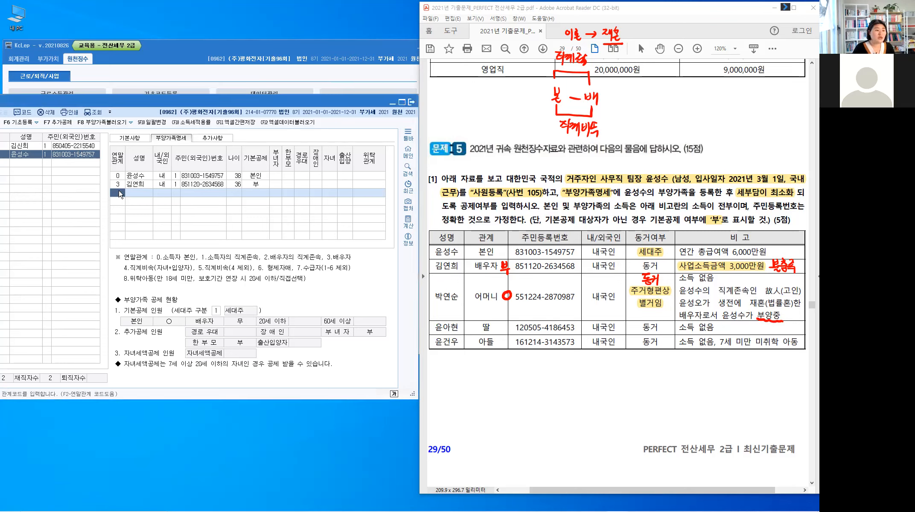
# Step: Add the mother as relation 1 with her name and resident number, keeping 기본공제 60세이상
pyautogui.write('1')
pyautogui.press('Return')
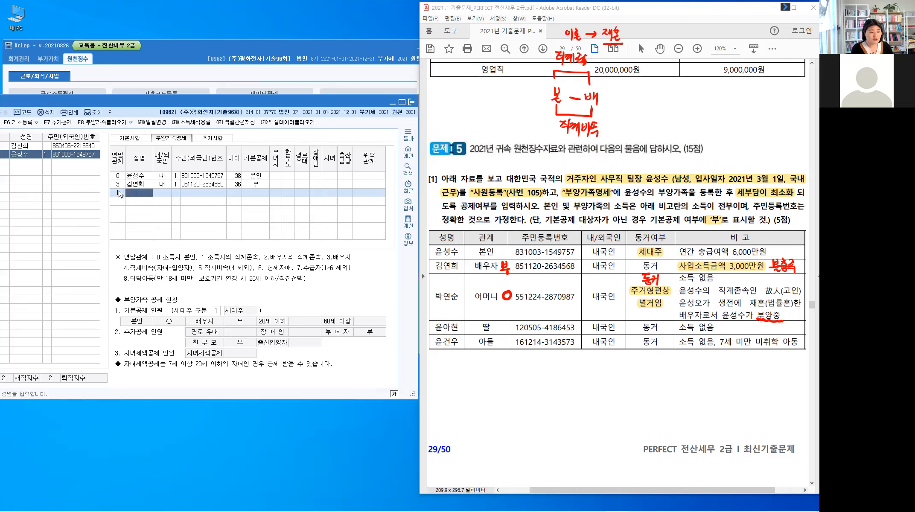
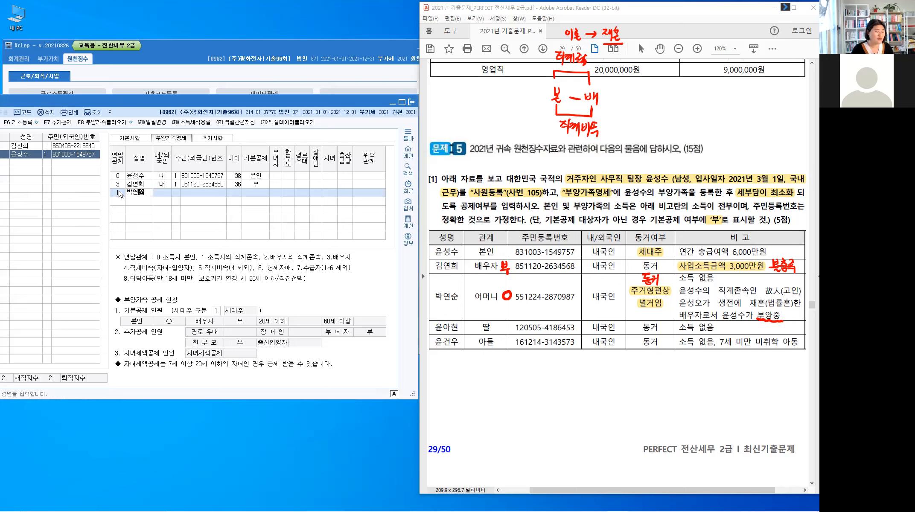
pyautogui.press('Return')
pyautogui.press('Return')
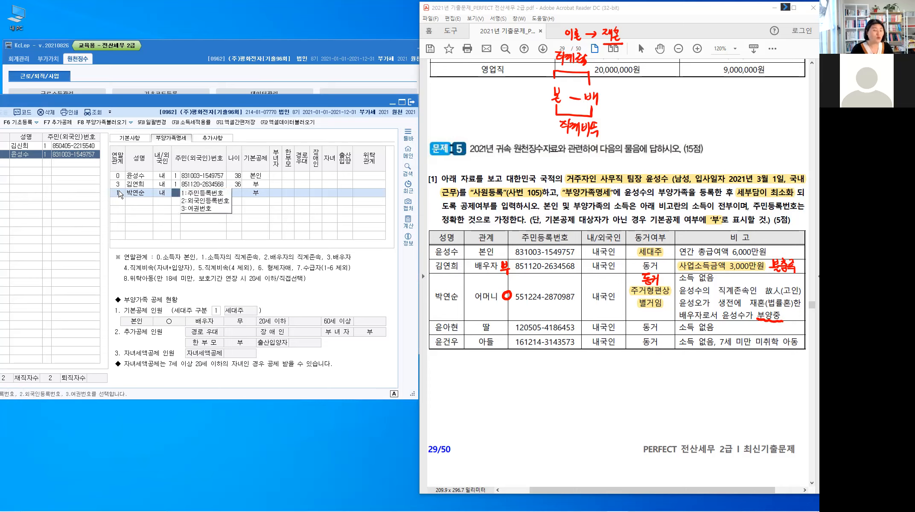
pyautogui.press('Return')
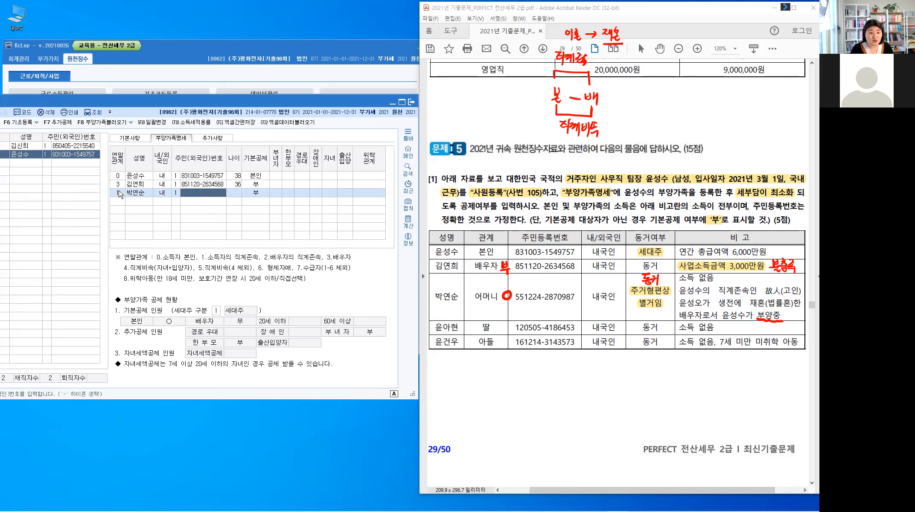
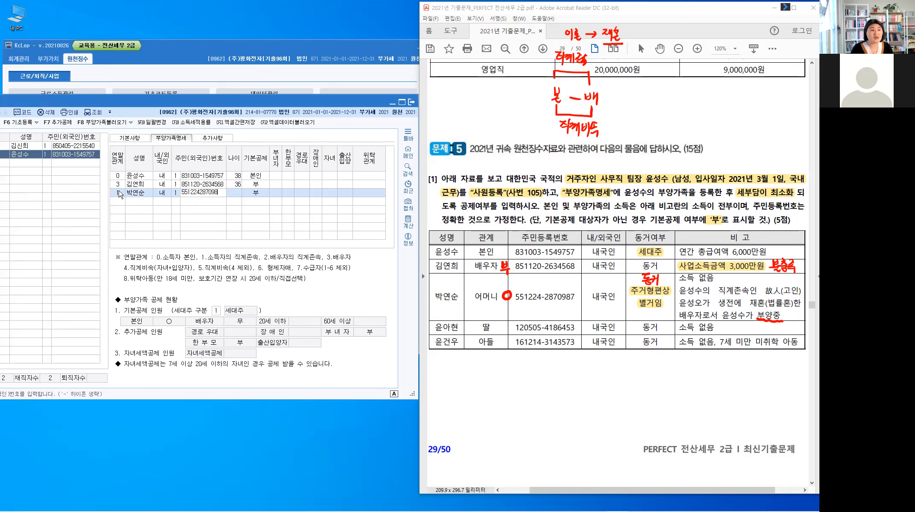
pyautogui.press('Return')
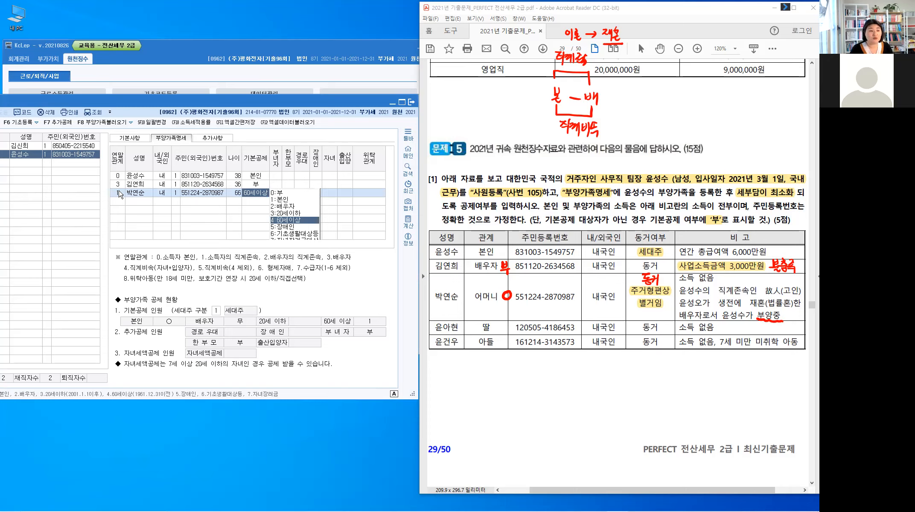
pyautogui.press('Return')
pyautogui.press('Return')
pyautogui.press('Return')
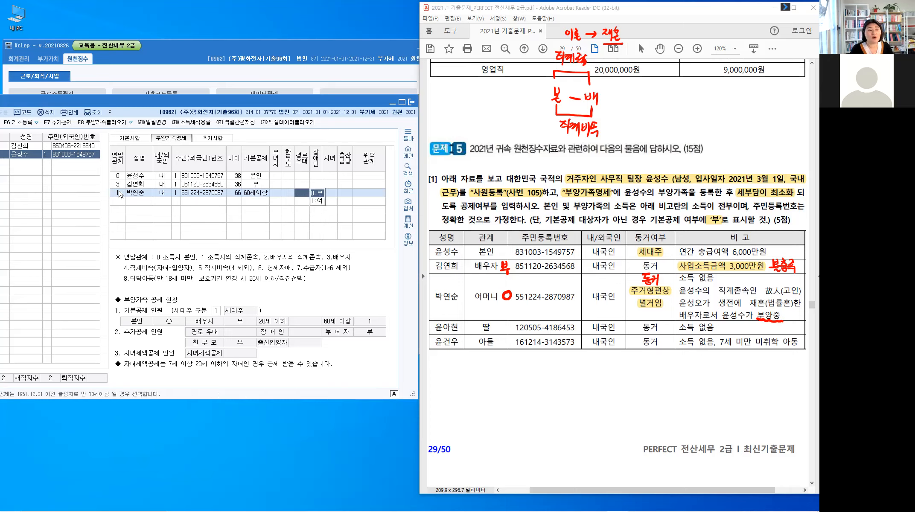
pyautogui.press('Return')
pyautogui.press('Return')
pyautogui.press('Return')
pyautogui.press('Return')
pyautogui.press('Return')
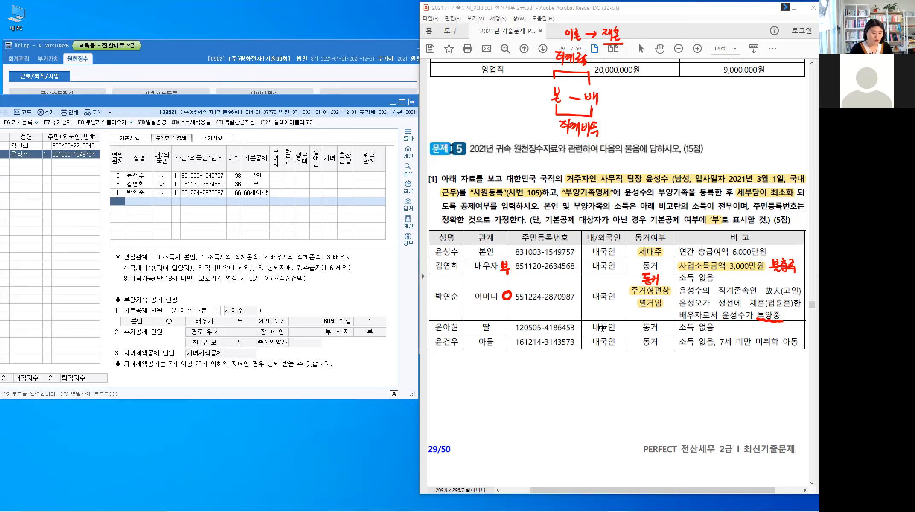
# Step: Circle 딸 and 아들, writing 자녀O for the daughter and 자녀X under the son's 7세 미만 note
pyautogui.moveTo(507, 323); pyautogui.dragTo(506, 323)
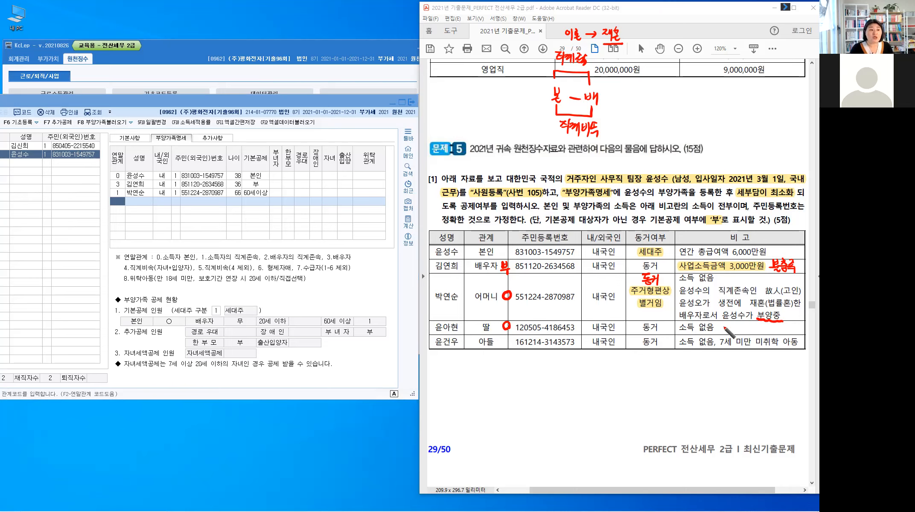
pyautogui.moveTo(722, 323); pyautogui.dragTo(730, 332)
pyautogui.moveTo(733, 324); pyautogui.dragTo(739, 332)
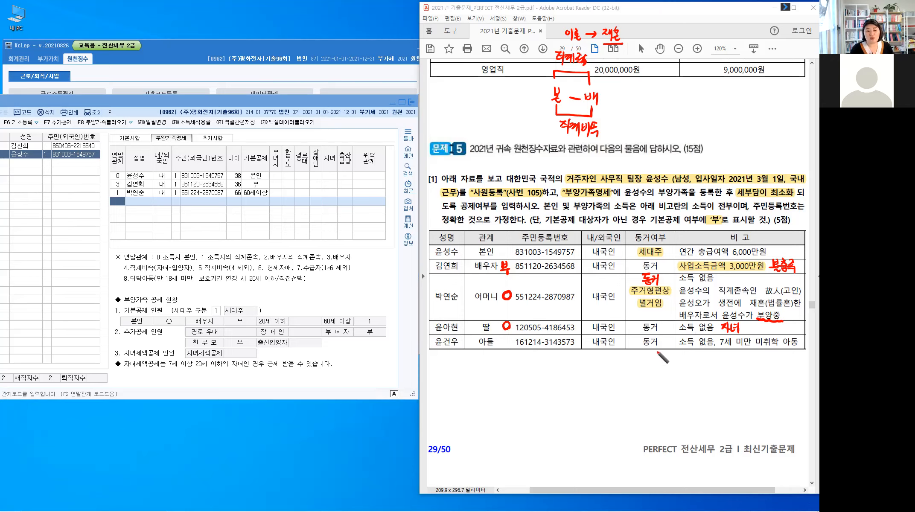
pyautogui.moveTo(735, 347)
pyautogui.mouseDown()
pyautogui.moveTo(735, 358)
pyautogui.moveTo(764, 348)
pyautogui.mouseUp()
pyautogui.moveTo(761, 350)
pyautogui.mouseDown()
pyautogui.moveTo(769, 350)
pyautogui.moveTo(744, 324)
pyautogui.mouseUp()
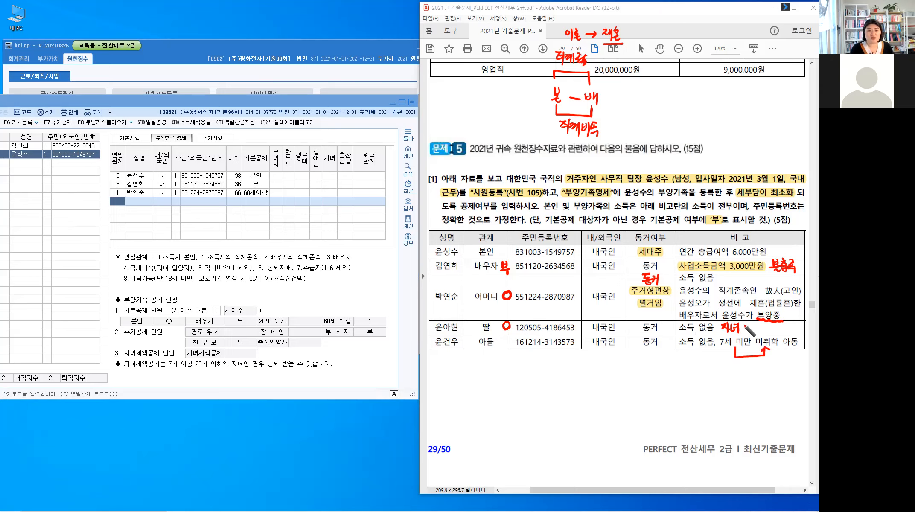
pyautogui.moveTo(728, 367)
pyautogui.mouseDown()
pyautogui.moveTo(738, 379)
pyautogui.moveTo(757, 377)
pyautogui.mouseUp()
pyautogui.moveTo(756, 368); pyautogui.dragTo(750, 377)
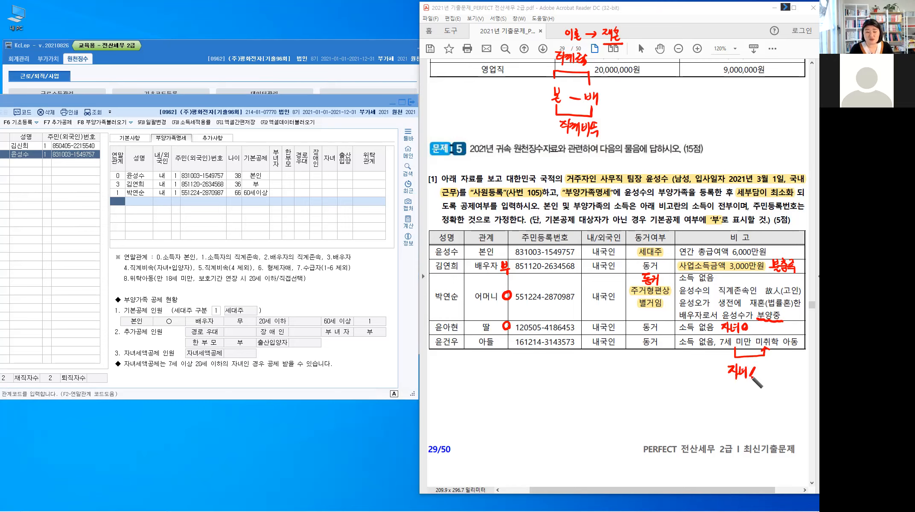
pyautogui.moveTo(508, 340); pyautogui.dragTo(507, 340)
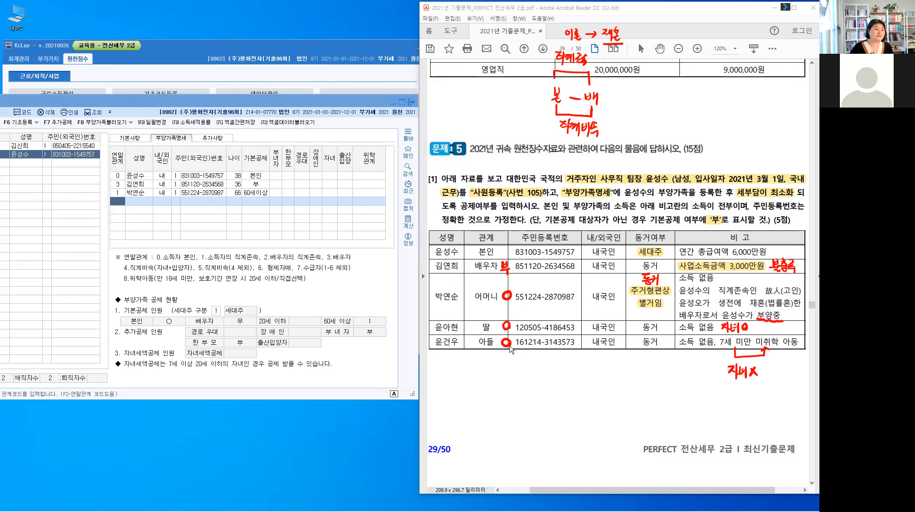
# Step: Add the daughter as a relation-4 내국인 dependent with her name and resident number, keeping 20세이하
pyautogui.click(120, 204)
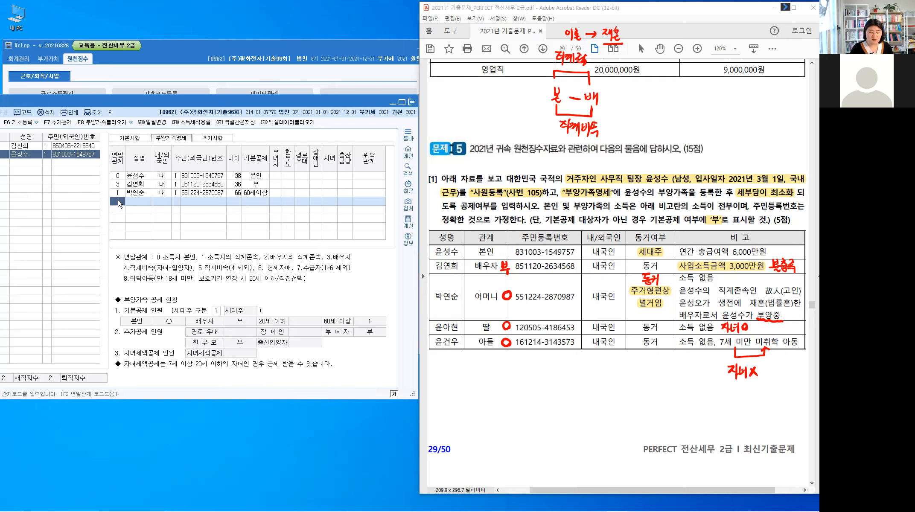
pyautogui.write('4')
pyautogui.press('Return')
pyautogui.write('윤ㅇㅏ')
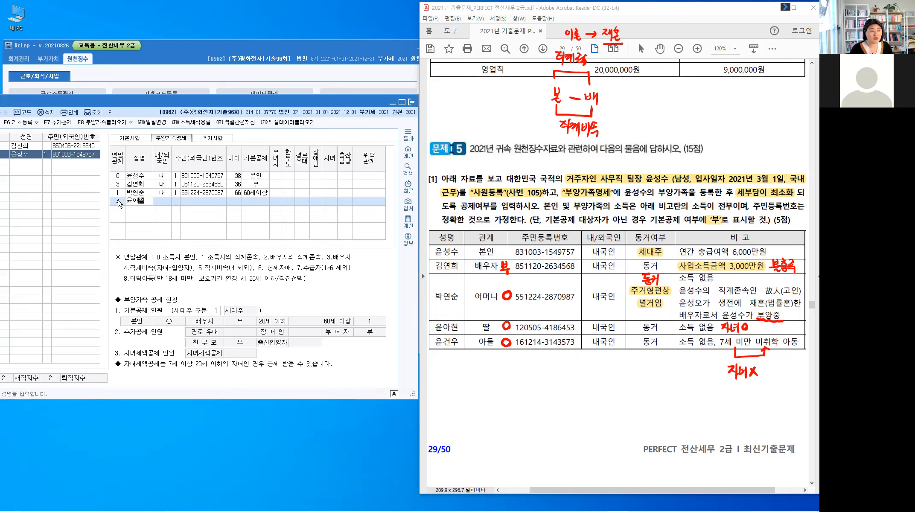
pyautogui.press('Return')
pyautogui.press('Return')
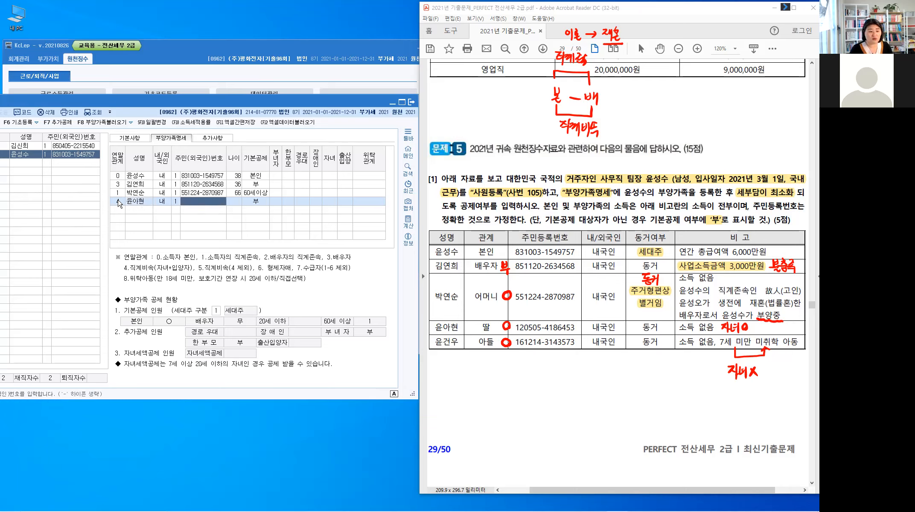
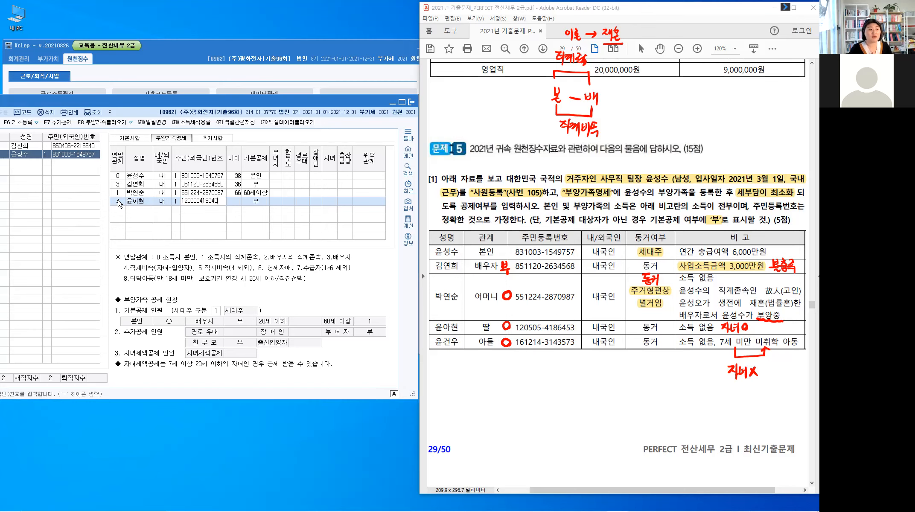
pyautogui.press('Return')
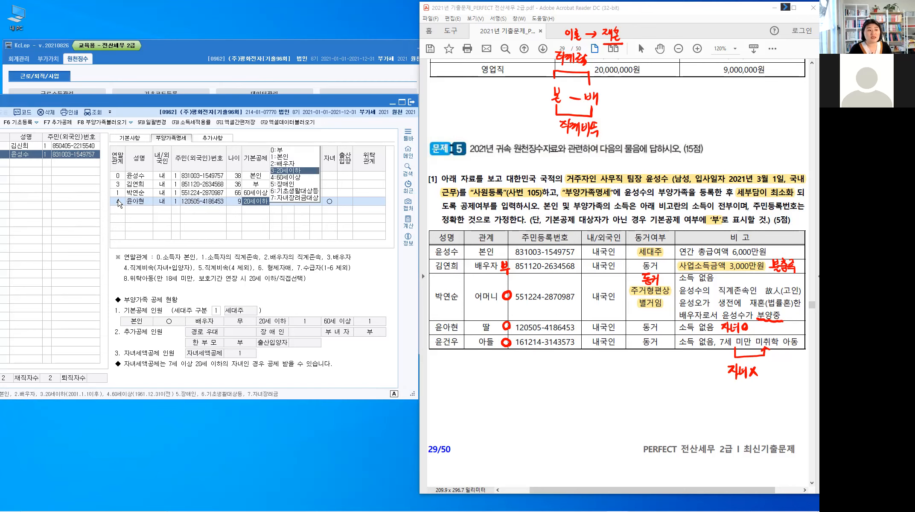
pyautogui.press('Return')
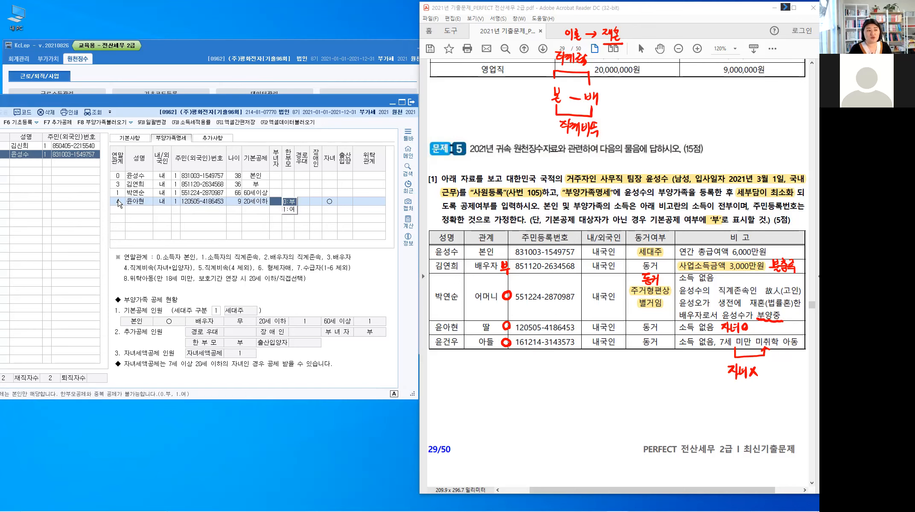
pyautogui.press('Return')
pyautogui.press('Return')
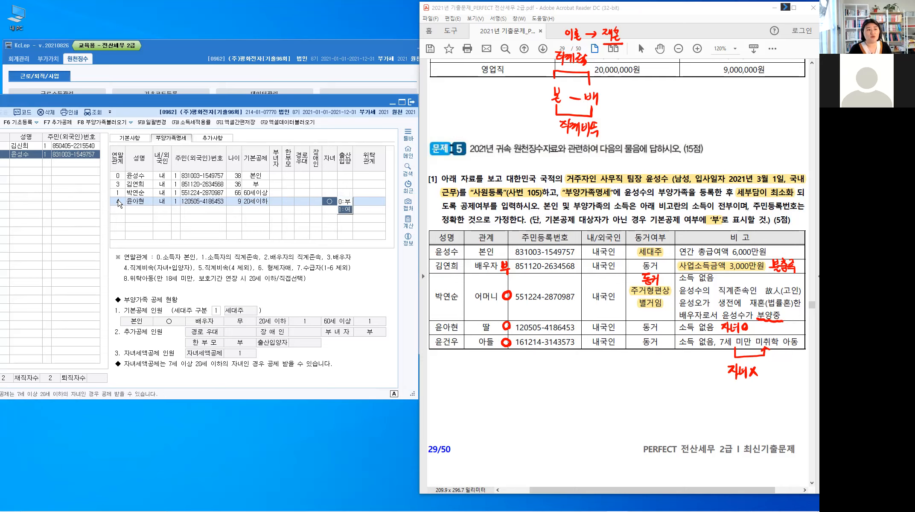
pyautogui.press('Return')
# Step: Add the son as a second relation-4 20세이하 dependent with his name and resident number
pyautogui.press('Return')
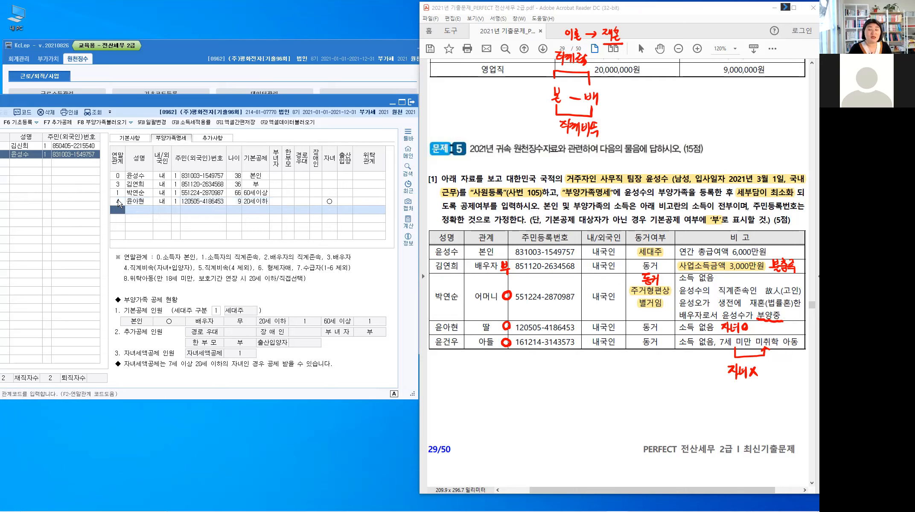
pyautogui.write('4')
pyautogui.press('Return')
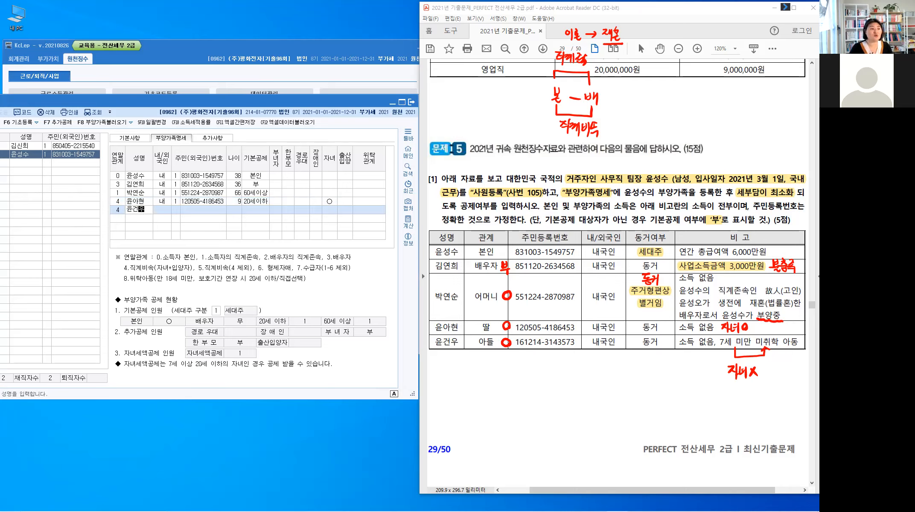
pyautogui.press('Return')
pyautogui.press('Return')
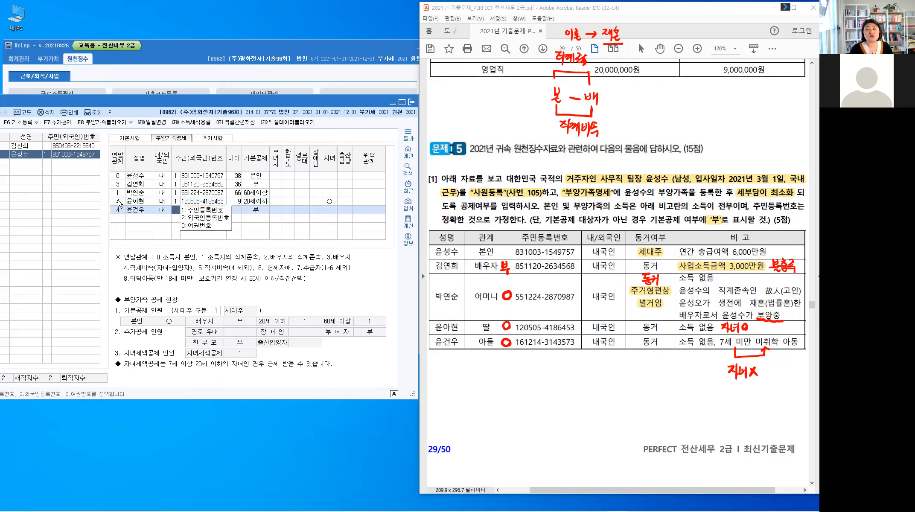
pyautogui.press('Return')
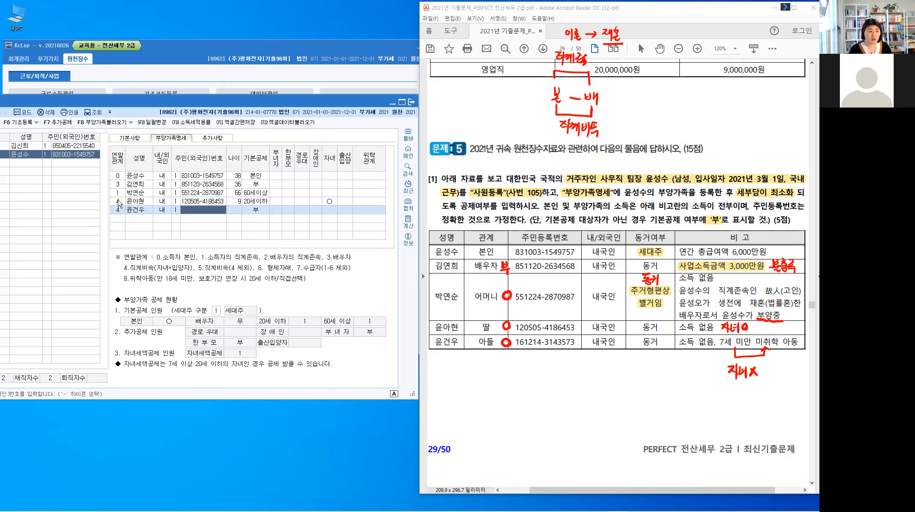
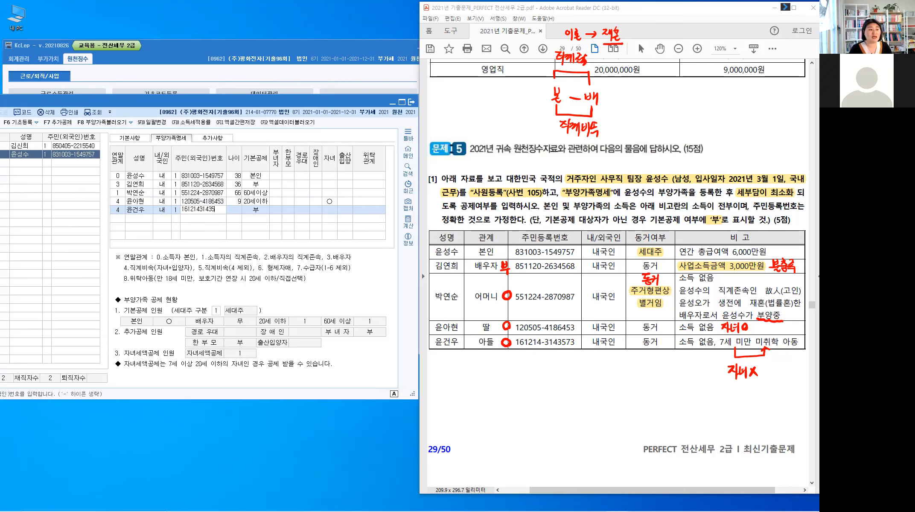
pyautogui.press('Return')
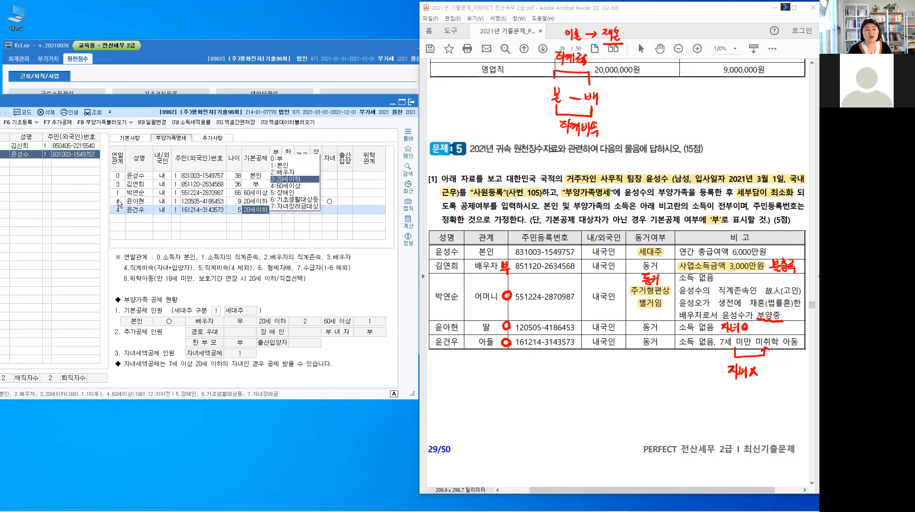
pyautogui.press('Return')
pyautogui.press('Return')
pyautogui.press('Return')
pyautogui.press('Return')
pyautogui.press('Return')
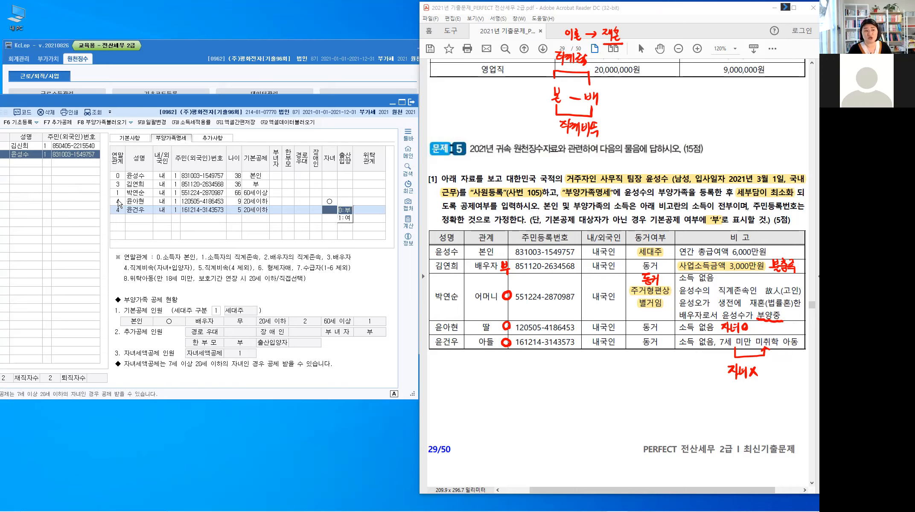
pyautogui.press('Return')
pyautogui.press('Return')
pyautogui.press('Return')
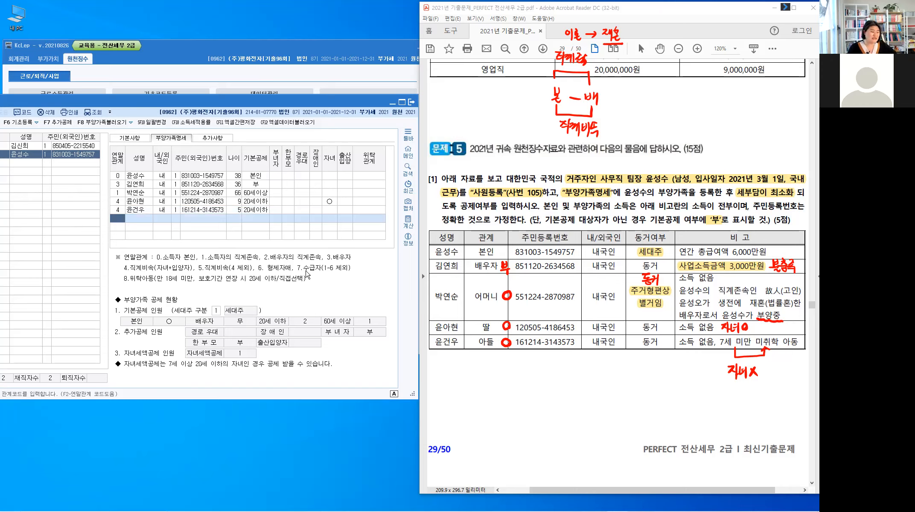
pyautogui.click(601, 386)
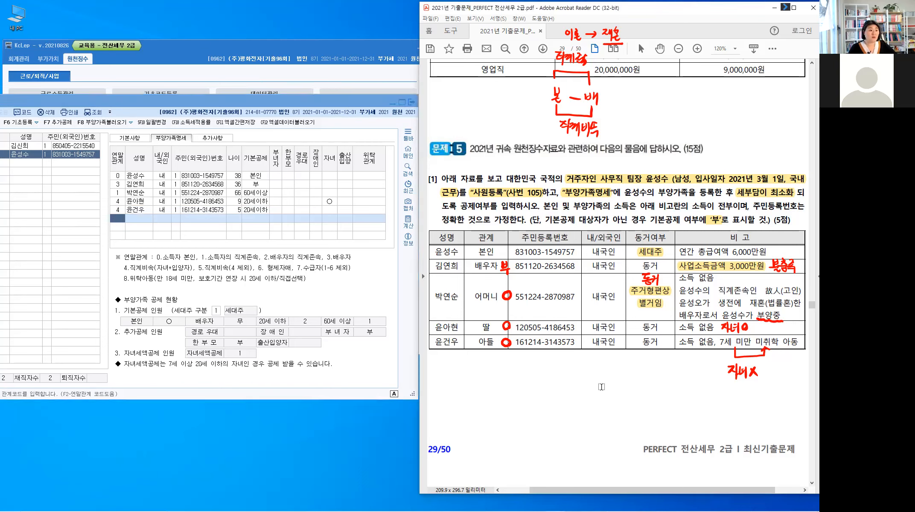
# Step: Clear the pen annotations from the exam PDF and bring the 사원등록 window back to the front
pyautogui.click(230, 101)
pyautogui.moveTo(300, 107); pyautogui.dragTo(307, 111)
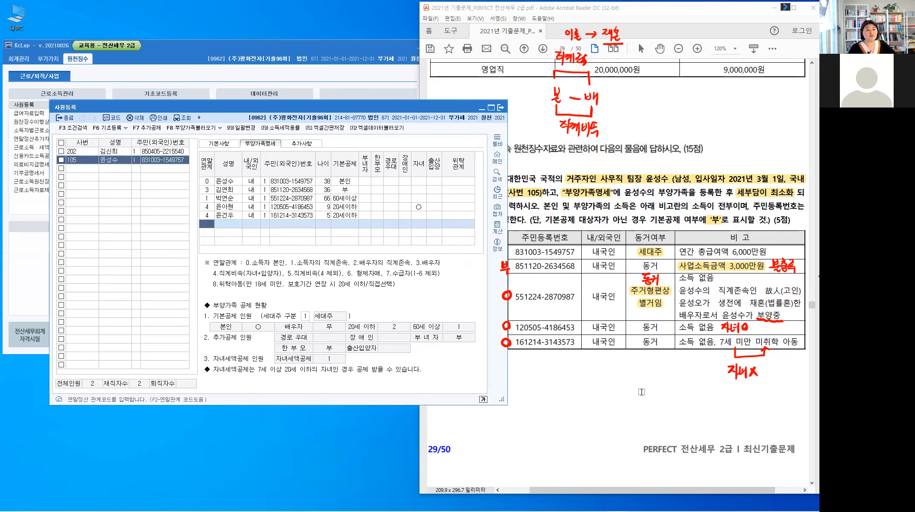
pyautogui.click(726, 309)
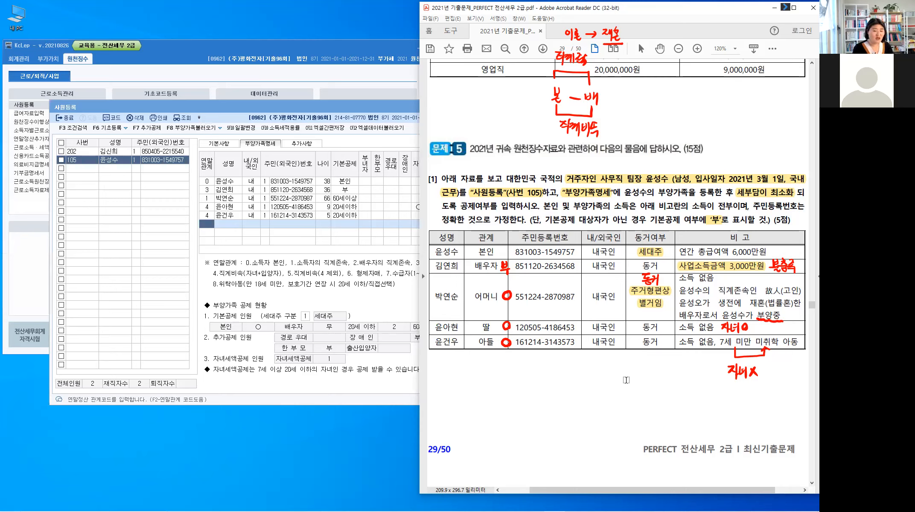
pyautogui.press('Escape')
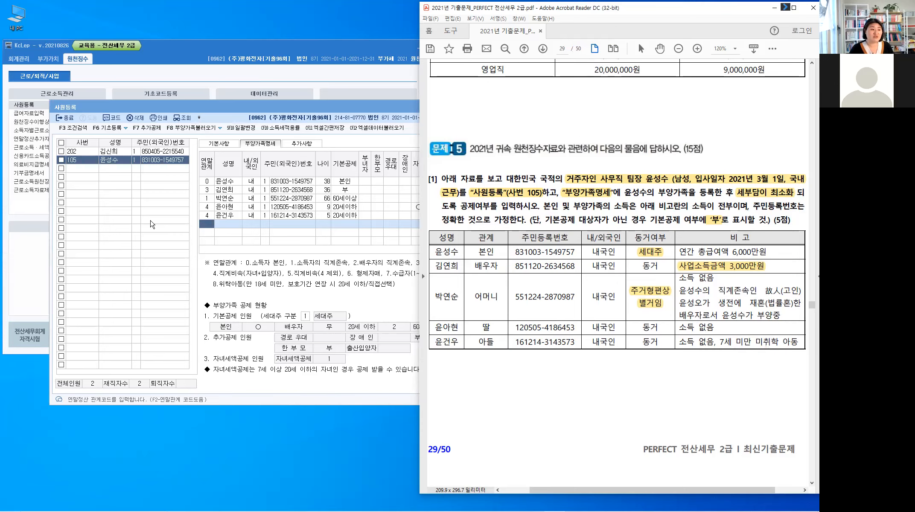
pyautogui.click(69, 122)
# Step: Close 사원등록, scroll to page 30 and highlight the start date 2021년 4월 1일
pyautogui.click(69, 120)
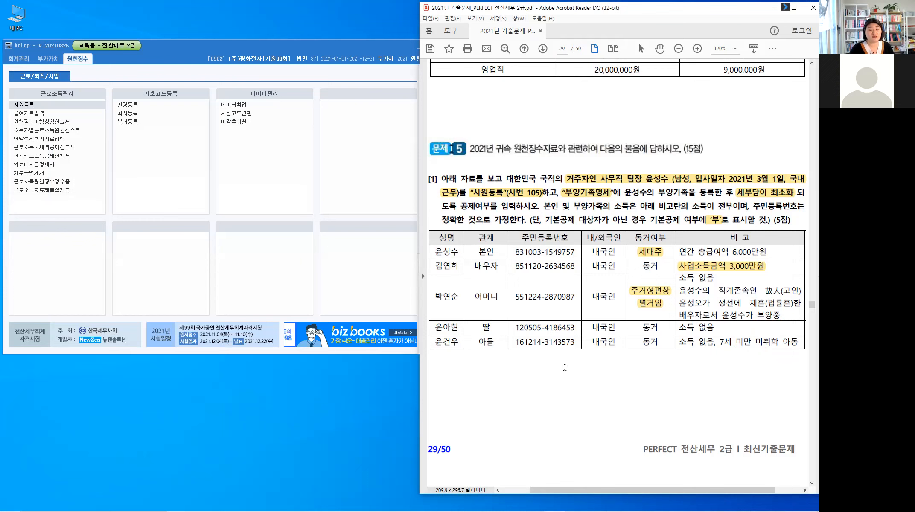
pyautogui.scroll(-3, 564, 366)
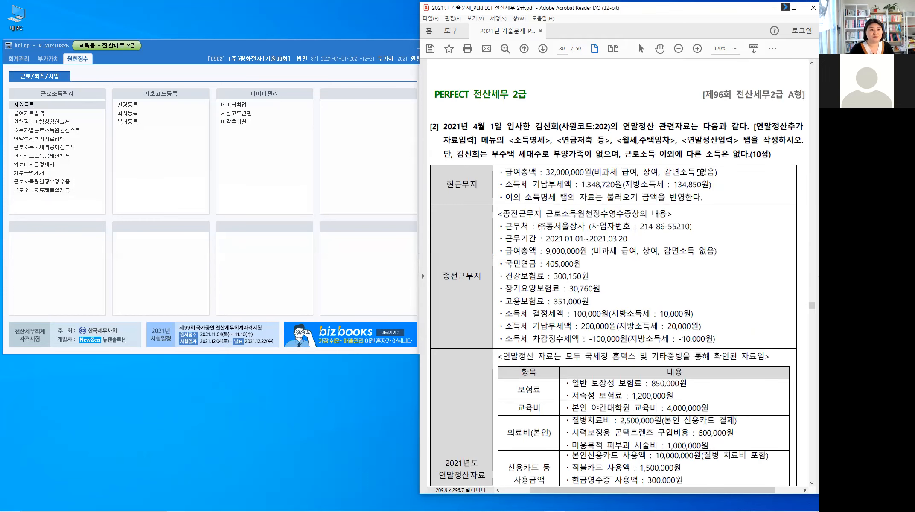
pyautogui.scroll(-1, 700, 173)
pyautogui.scroll(-1, 701, 172)
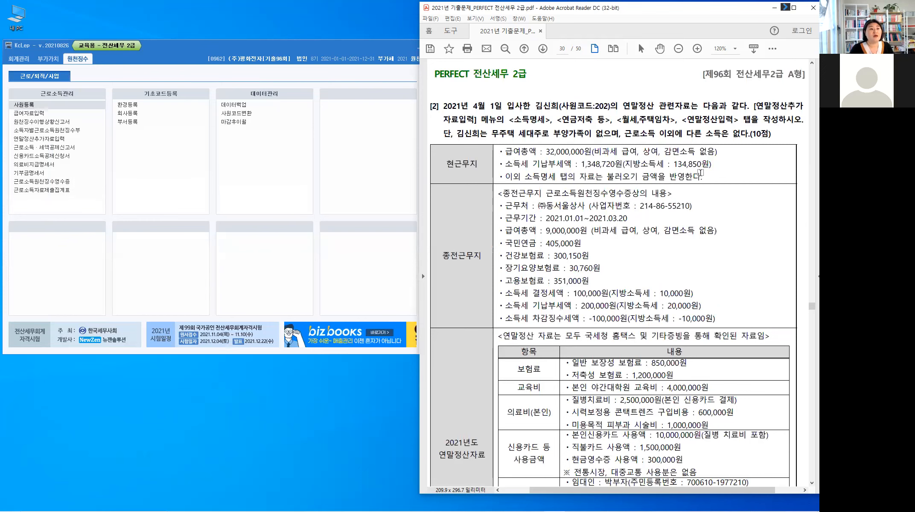
pyautogui.scroll(-1, 700, 172)
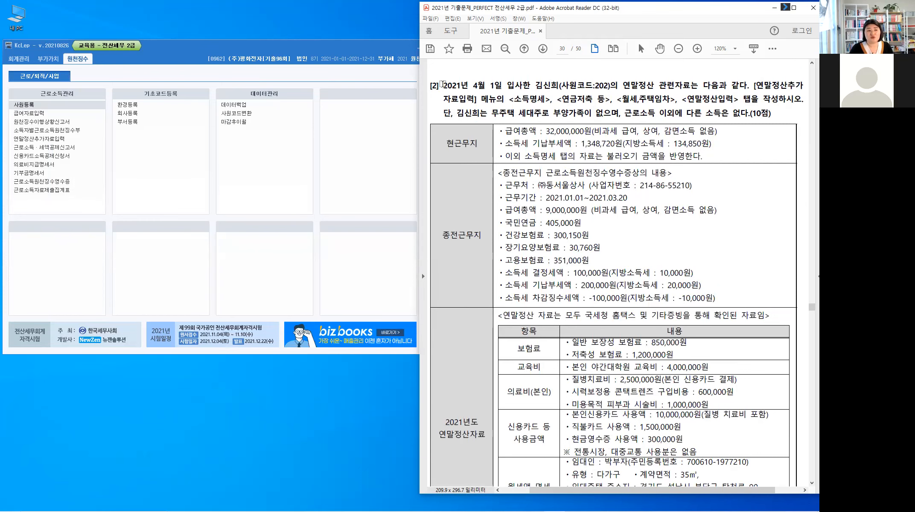
pyautogui.moveTo(444, 86); pyautogui.dragTo(502, 87)
pyautogui.click(512, 101)
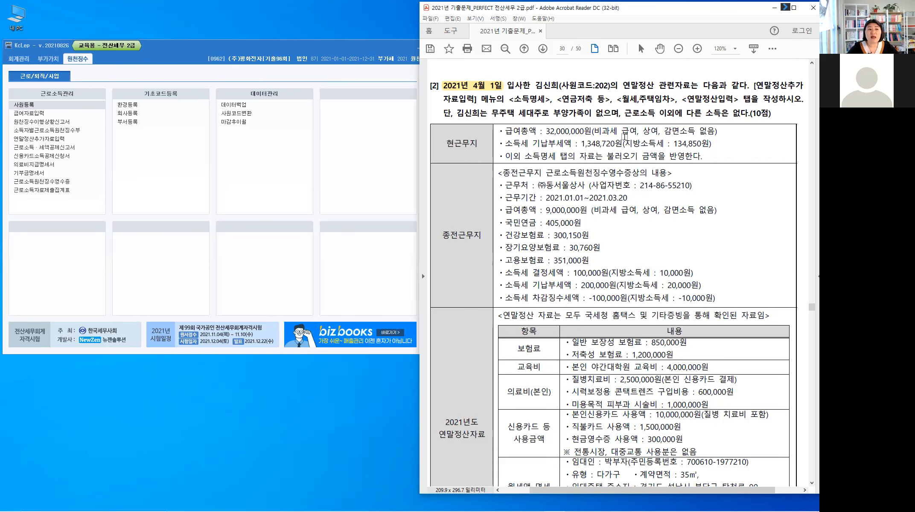
# Step: Highlight the required tabs, no-dependents condition and 현근무지/종전근무지 labels, then open 연말정산추가자료입력
pyautogui.moveTo(511, 98); pyautogui.dragTo(739, 99)
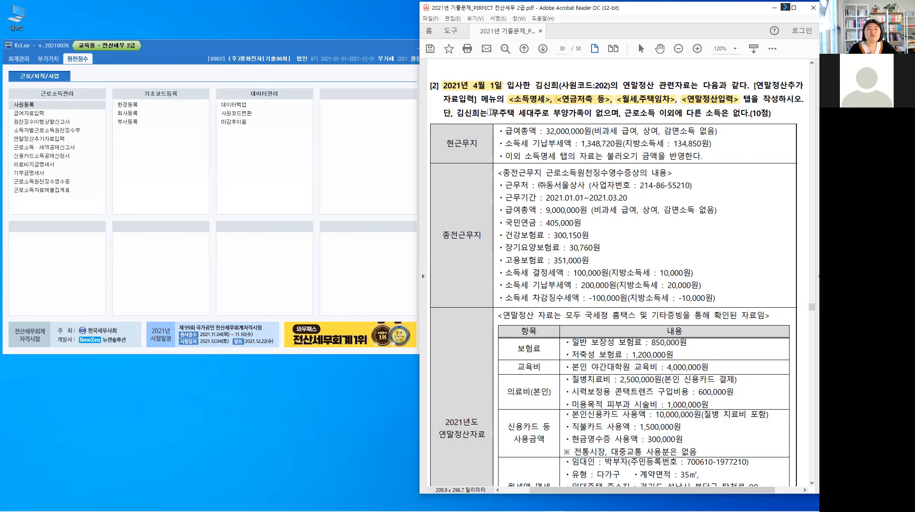
pyautogui.moveTo(491, 114); pyautogui.dragTo(599, 114)
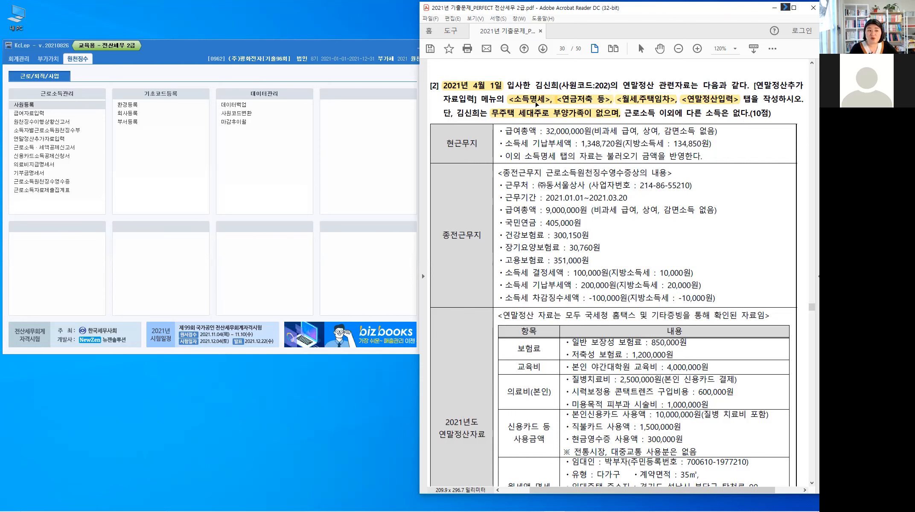
pyautogui.moveTo(444, 142); pyautogui.dragTo(474, 143)
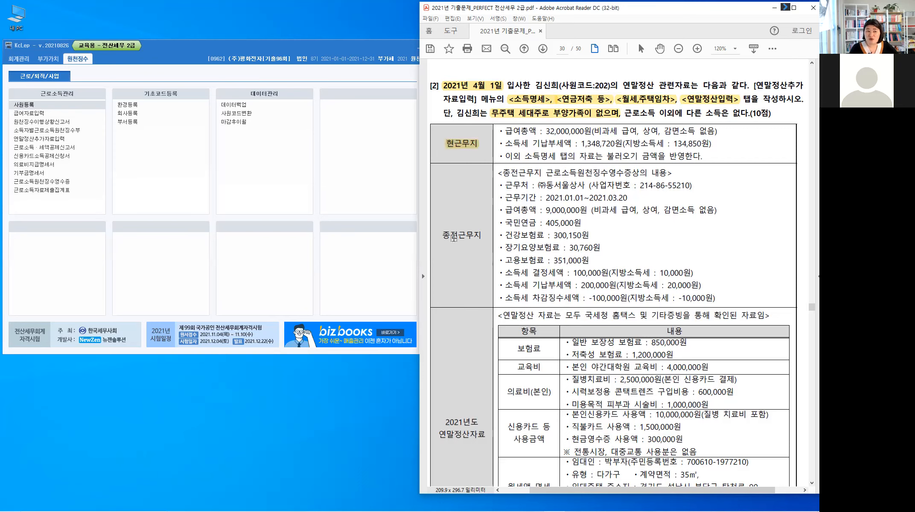
pyautogui.moveTo(449, 236); pyautogui.dragTo(481, 237)
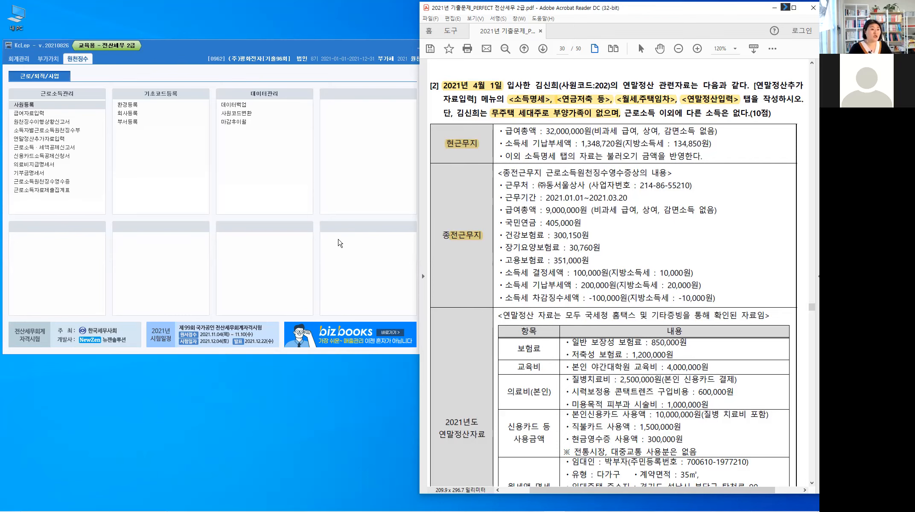
pyautogui.click(40, 139)
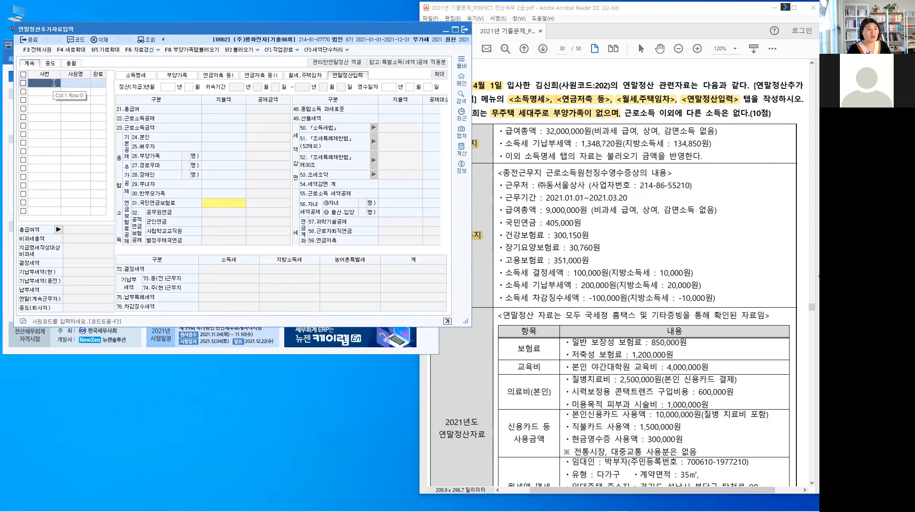
# Step: Load employee 202 and show the 소득명세 tab in an enlarged window
pyautogui.write('202')
pyautogui.press('Return')
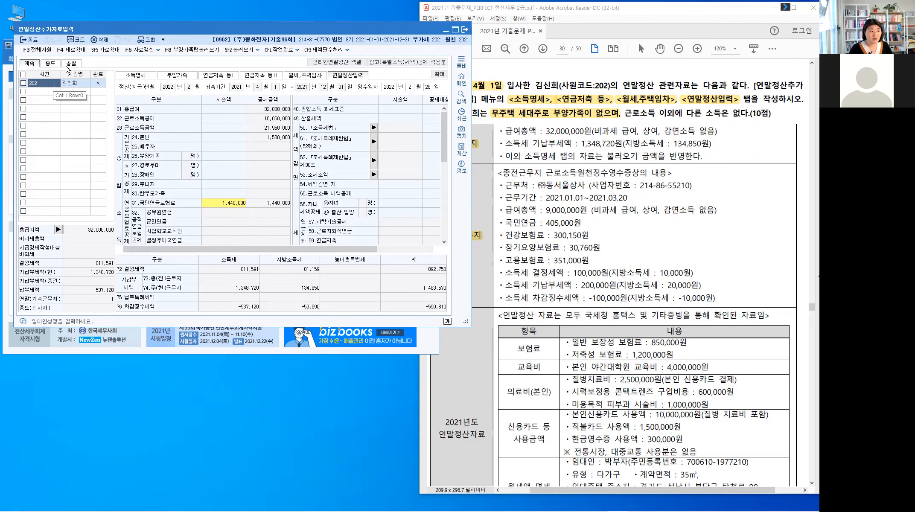
pyautogui.click(134, 77)
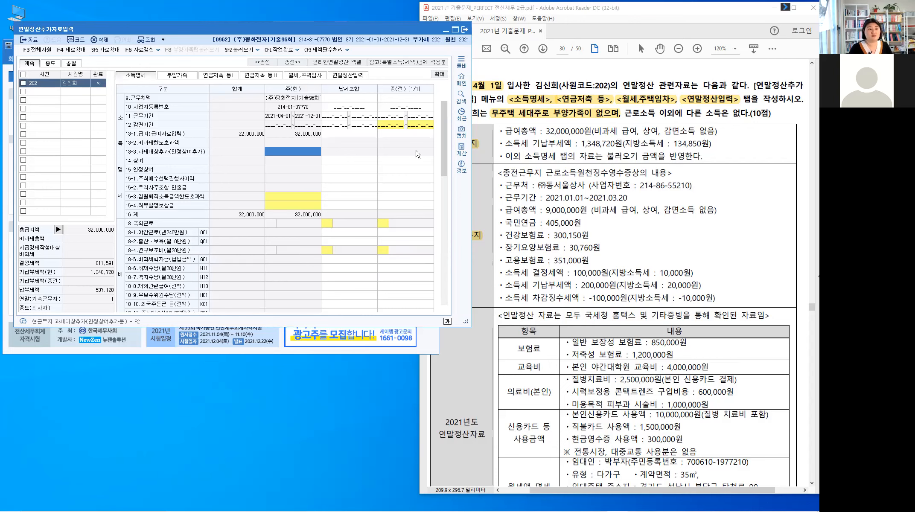
pyautogui.press('F4')
# Step: Review the income rows and open the 13-3 주(현) additional taxable income entry
pyautogui.click(418, 99)
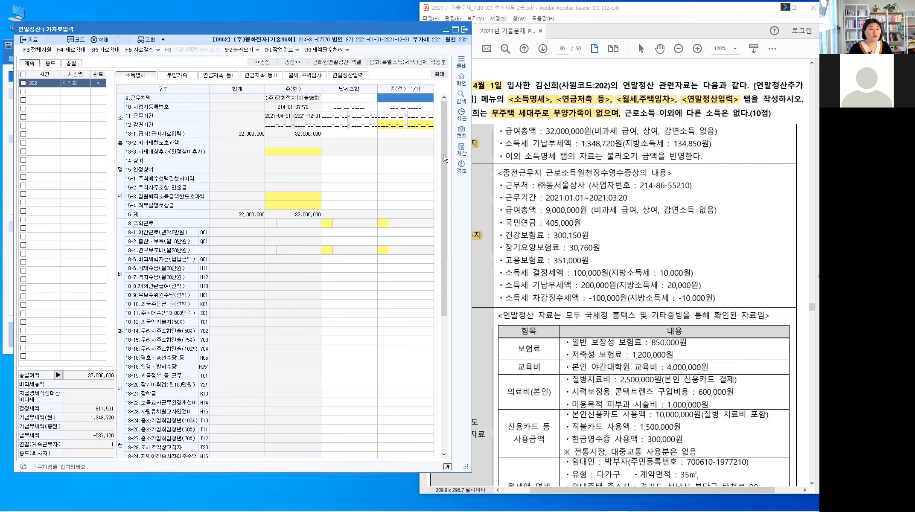
pyautogui.scroll(-8, 445, 159)
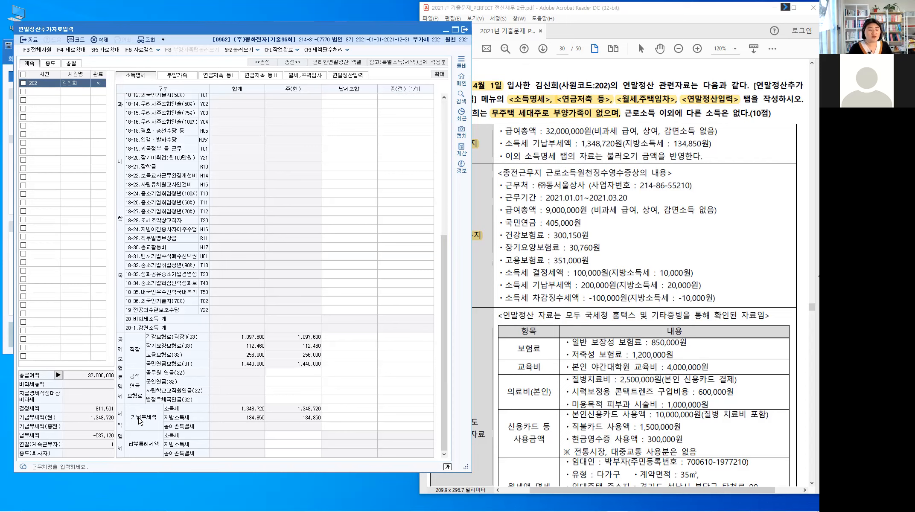
pyautogui.press('ctrl')
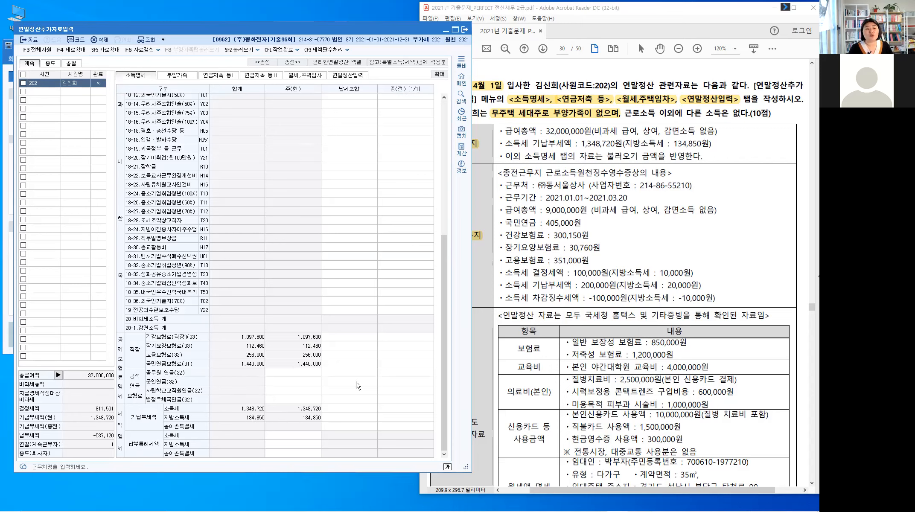
pyautogui.moveTo(442, 346); pyautogui.dragTo(458, 161)
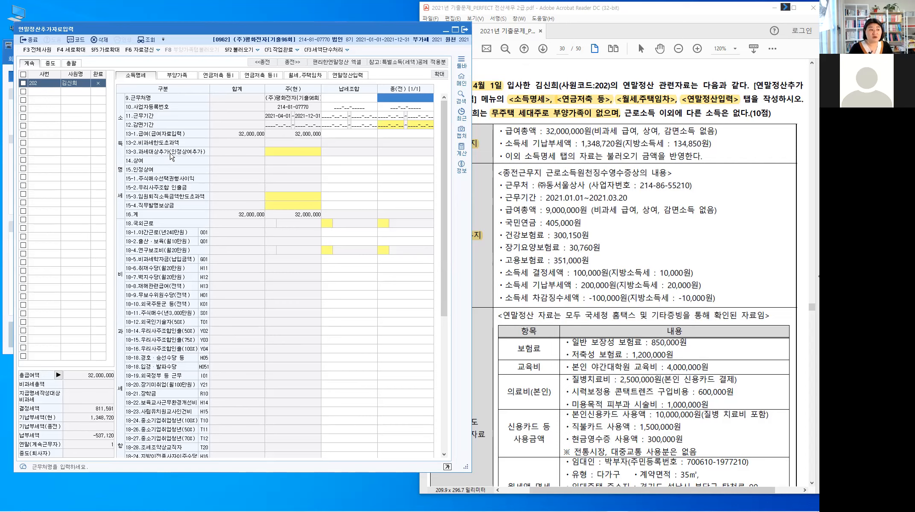
pyautogui.press('ctrl')
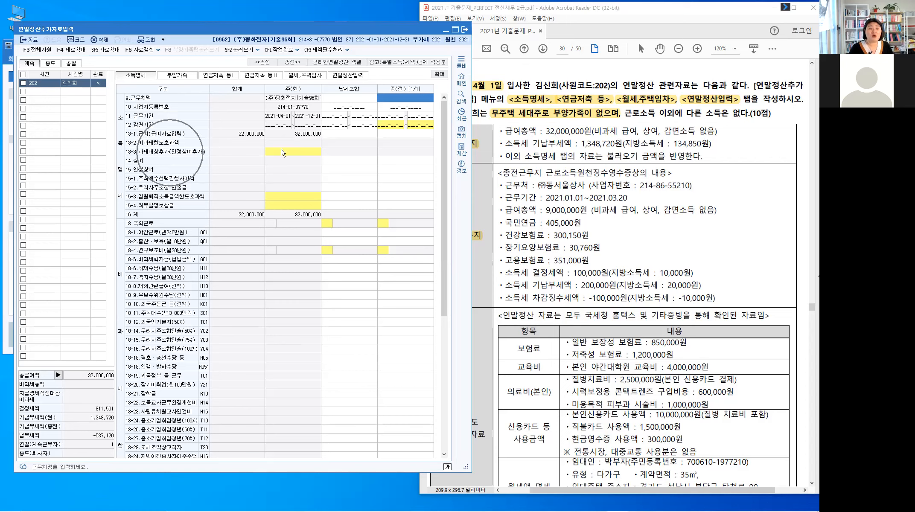
pyautogui.click(283, 153)
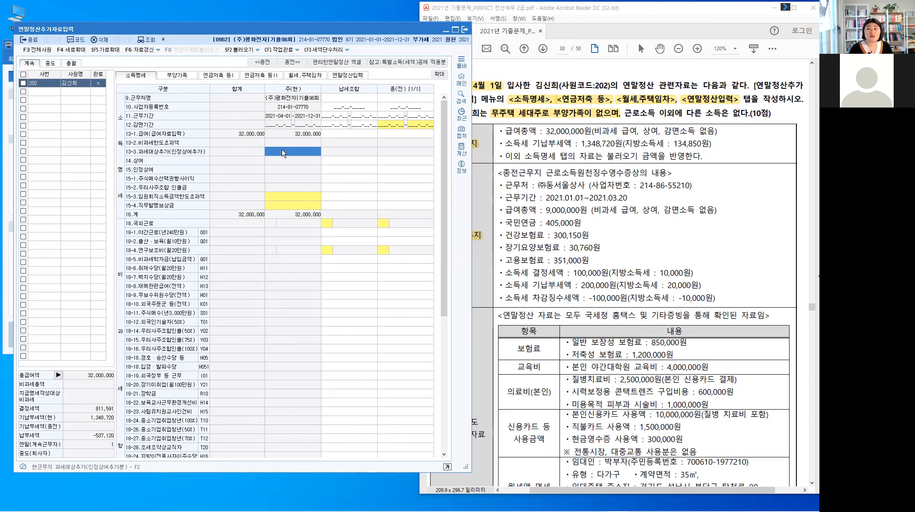
pyautogui.doubleClick(282, 151)
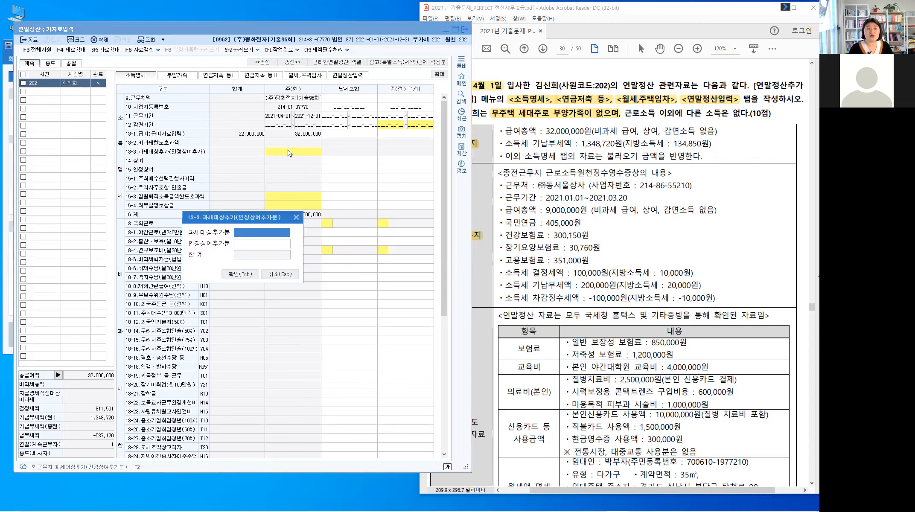
pyautogui.click(262, 234)
pyautogui.click(275, 243)
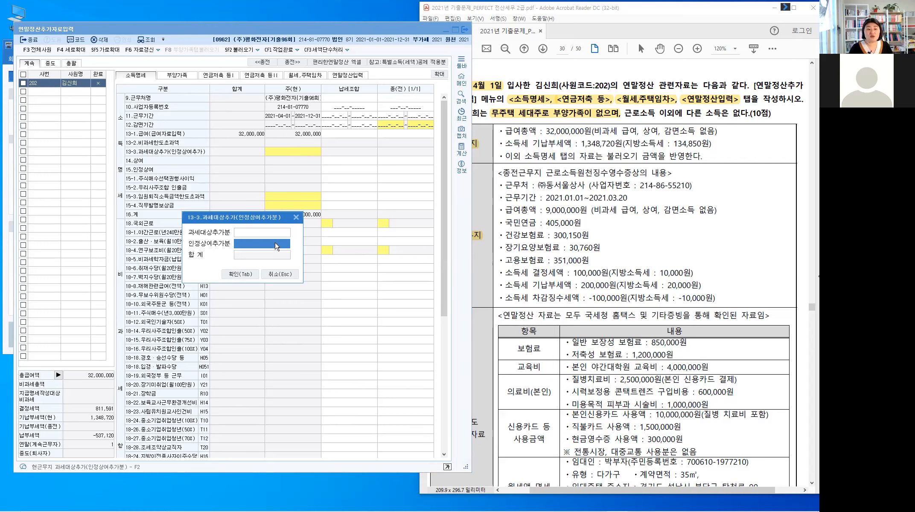
pyautogui.click(293, 220)
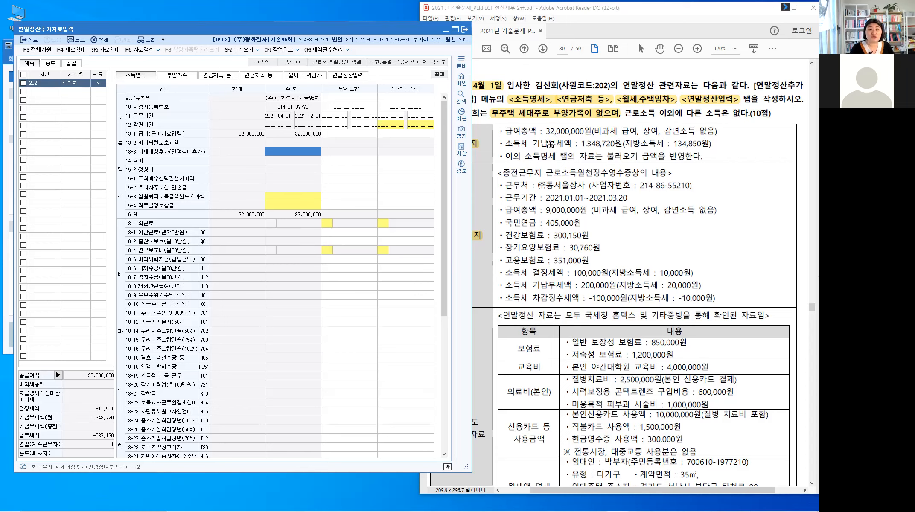
pyautogui.click(406, 98)
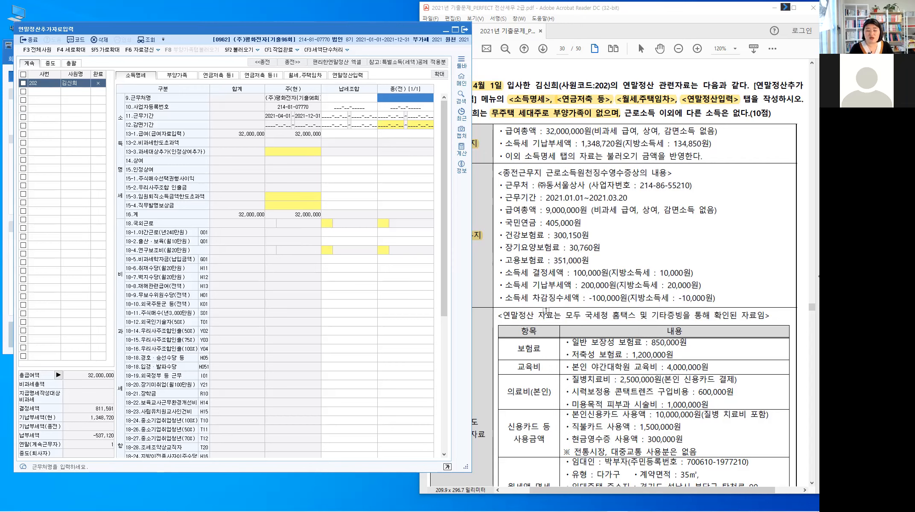
pyautogui.click(548, 300)
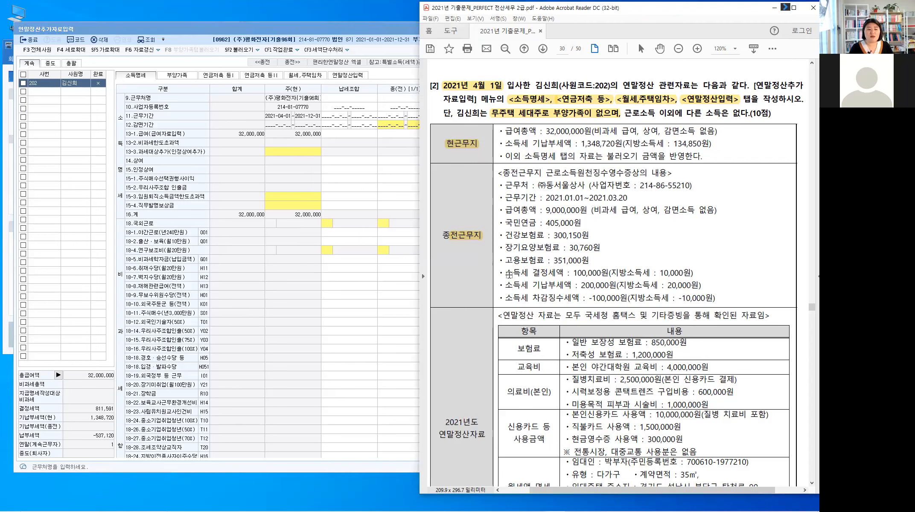
# Step: Highlight the 소득세 결정세액 100,000원 line and return to KcLep's 종(전) 근무처명 cell
pyautogui.moveTo(537, 276); pyautogui.dragTo(694, 271)
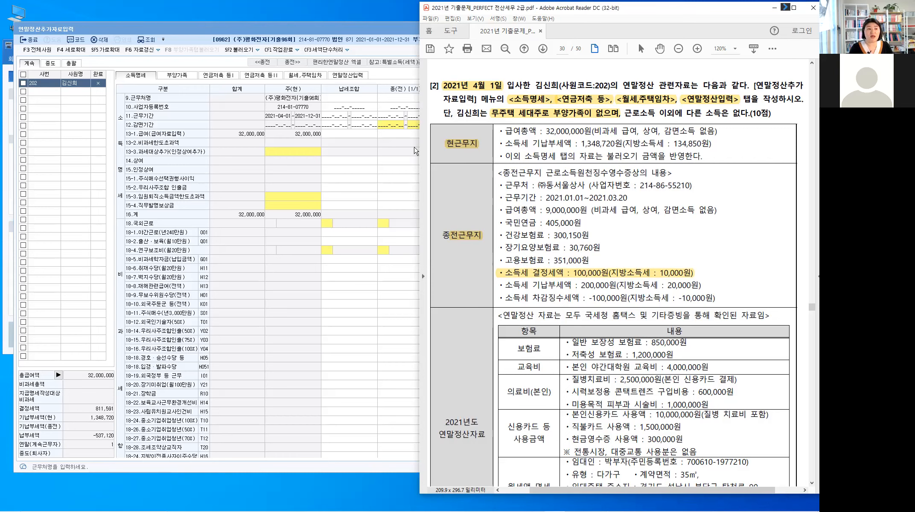
pyautogui.click(408, 101)
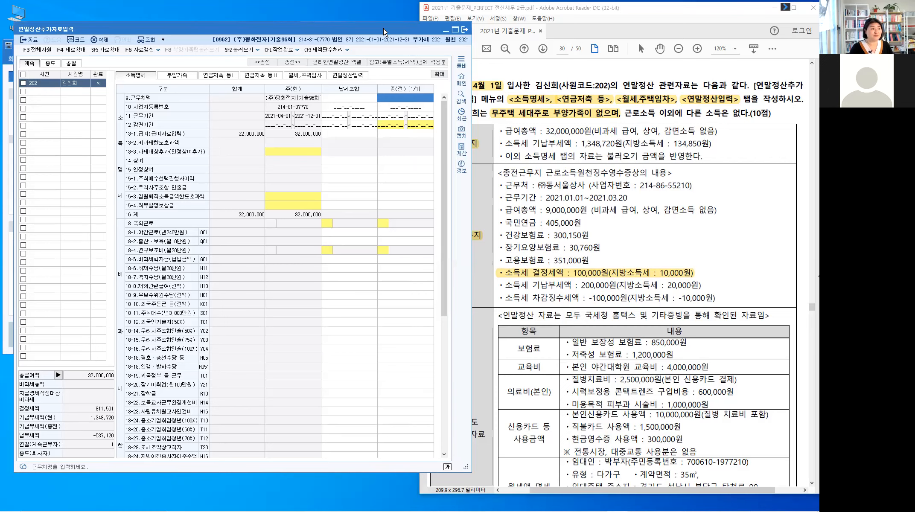
pyautogui.moveTo(383, 27); pyautogui.dragTo(368, 29)
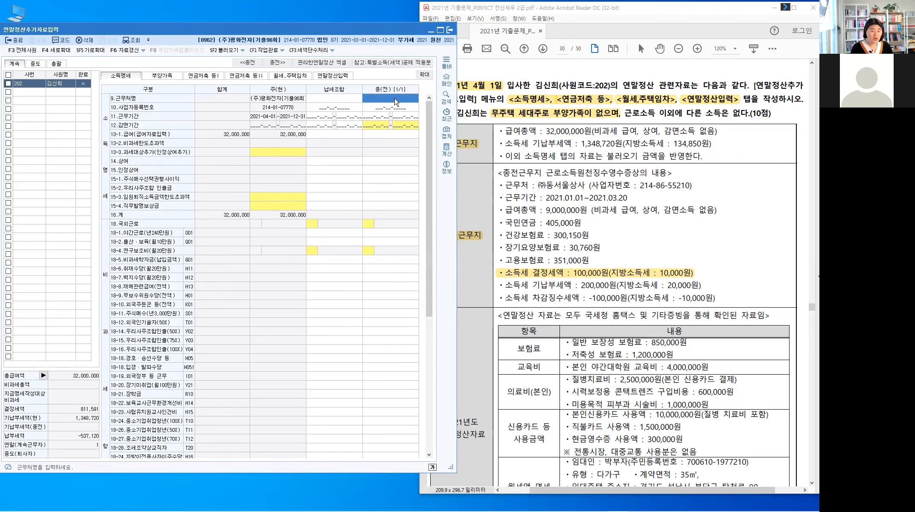
# Step: Enter (주)동서울상사, its business registration number and period 2021-01-01~2021-03-20 under 종(전)
pyautogui.write('(주)동서울상사')
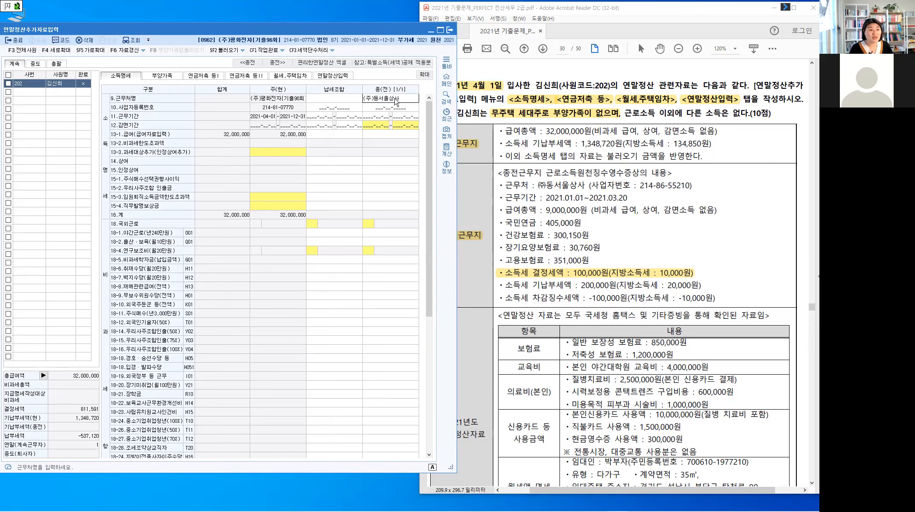
pyautogui.press('Return')
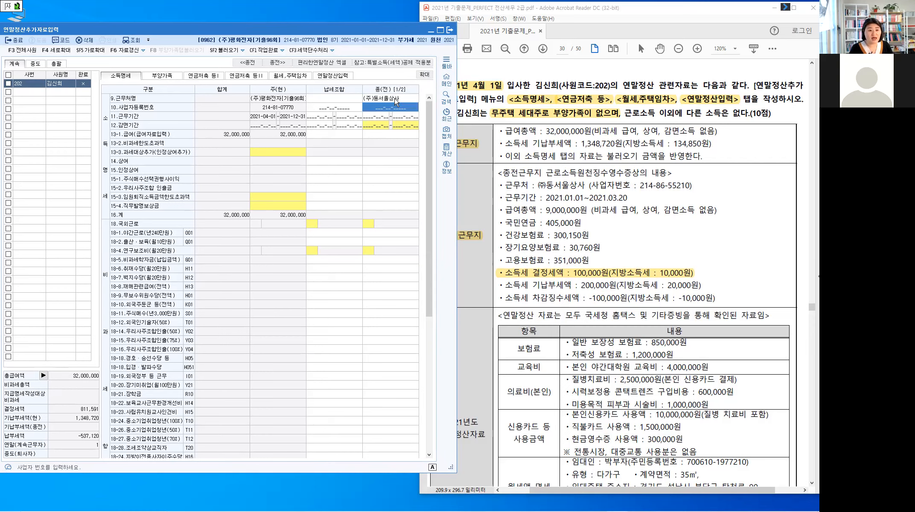
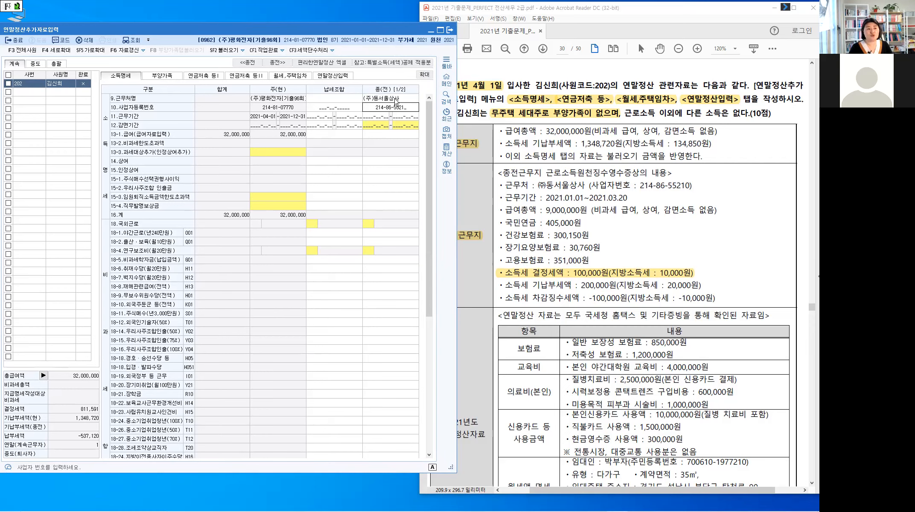
pyautogui.press('Return')
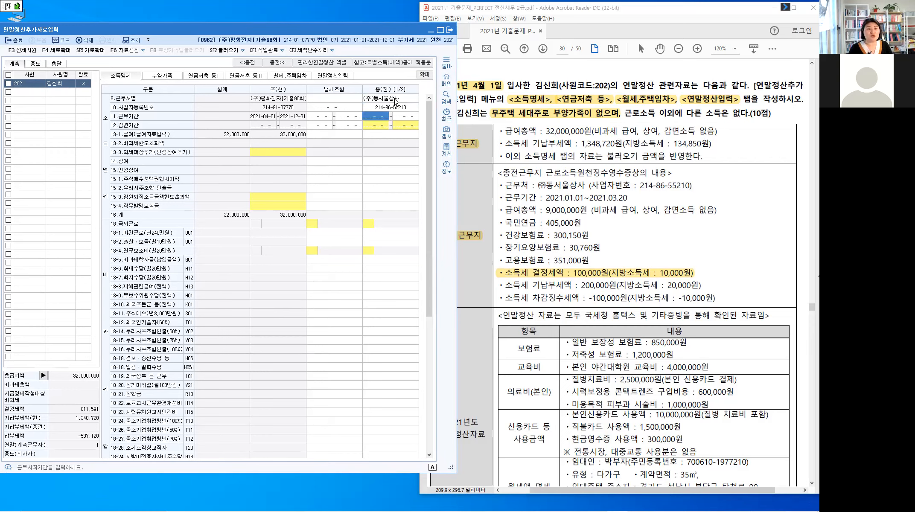
pyautogui.write('2021-01-0')
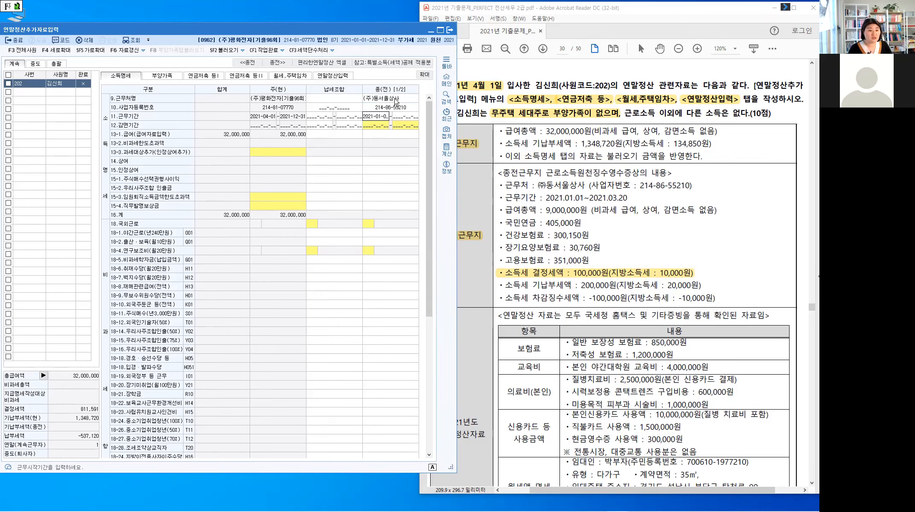
pyautogui.write('1~')
pyautogui.write('20')
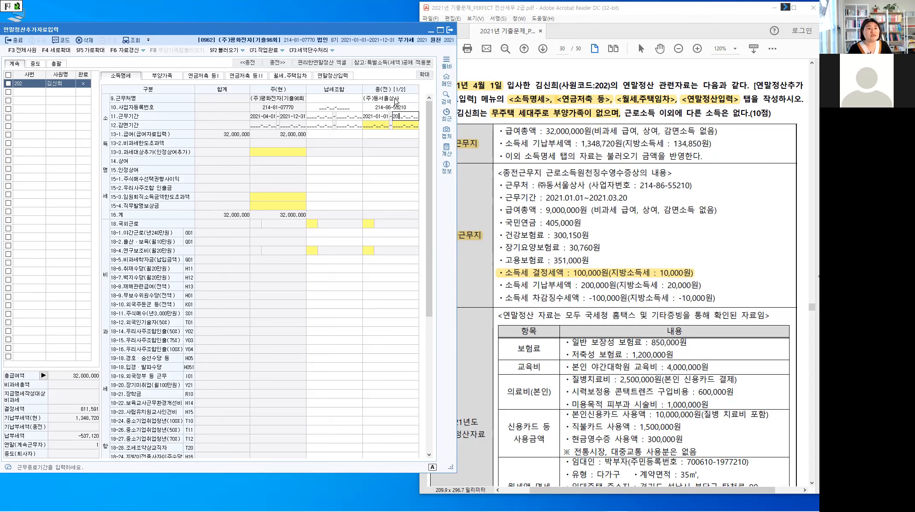
pyautogui.write('21-03-20')
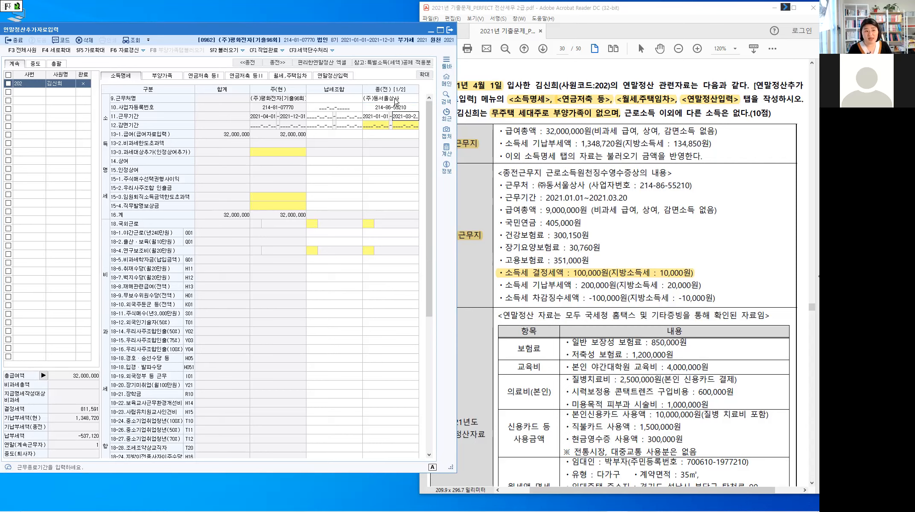
pyautogui.press('Return')
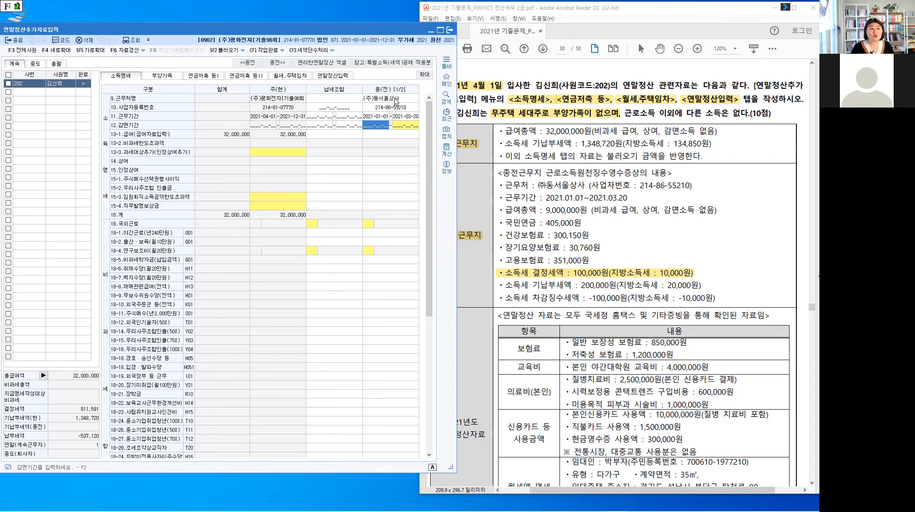
pyautogui.moveTo(550, 81); pyautogui.dragTo(561, 71)
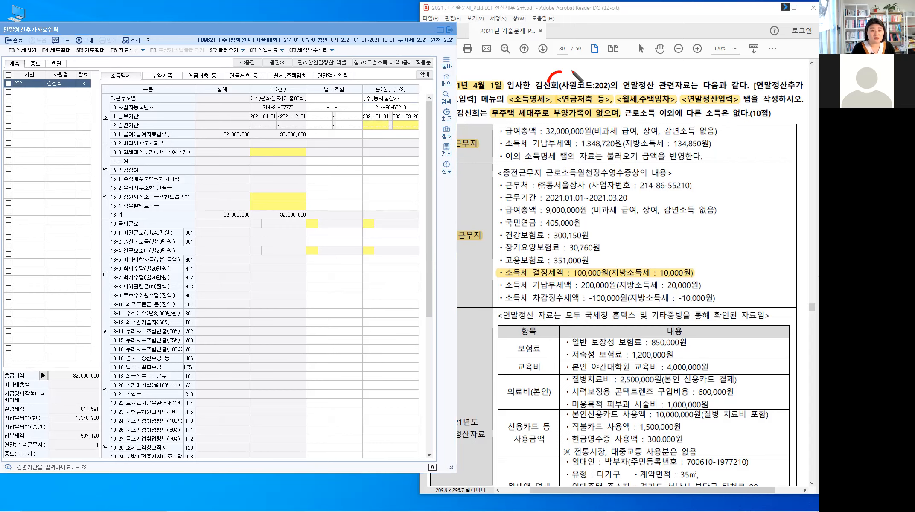
# Step: Handwrite employee 202's two work periods in red above the question text
pyautogui.moveTo(569, 67); pyautogui.dragTo(607, 74)
pyautogui.moveTo(610, 68); pyautogui.dragTo(616, 72)
pyautogui.moveTo(619, 67); pyautogui.dragTo(637, 70)
pyautogui.moveTo(632, 66)
pyautogui.mouseDown()
pyautogui.moveTo(632, 77)
pyautogui.moveTo(648, 75)
pyautogui.mouseUp()
pyautogui.moveTo(658, 65)
pyautogui.mouseDown()
pyautogui.moveTo(654, 75)
pyautogui.moveTo(683, 75)
pyautogui.mouseUp()
pyautogui.click(659, 69)
pyautogui.moveTo(686, 67); pyautogui.dragTo(691, 76)
pyautogui.moveTo(695, 67); pyautogui.dragTo(696, 72)
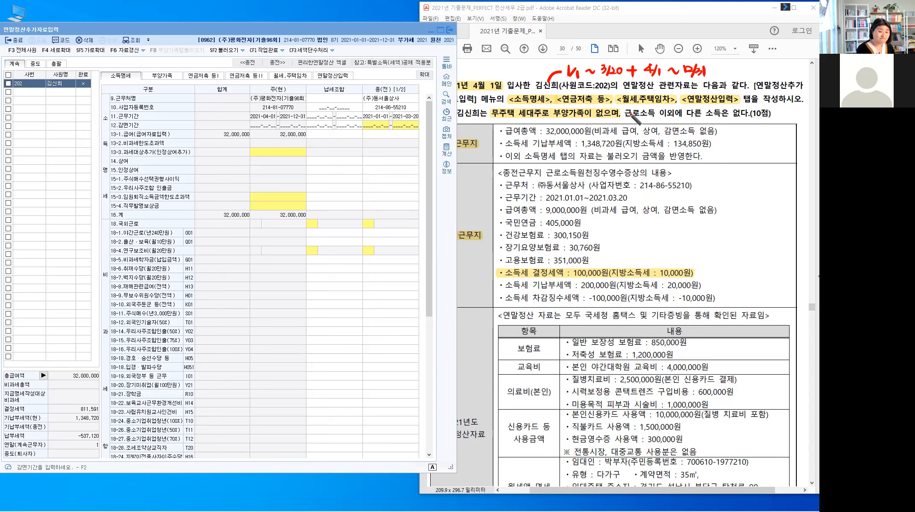
pyautogui.click(381, 137)
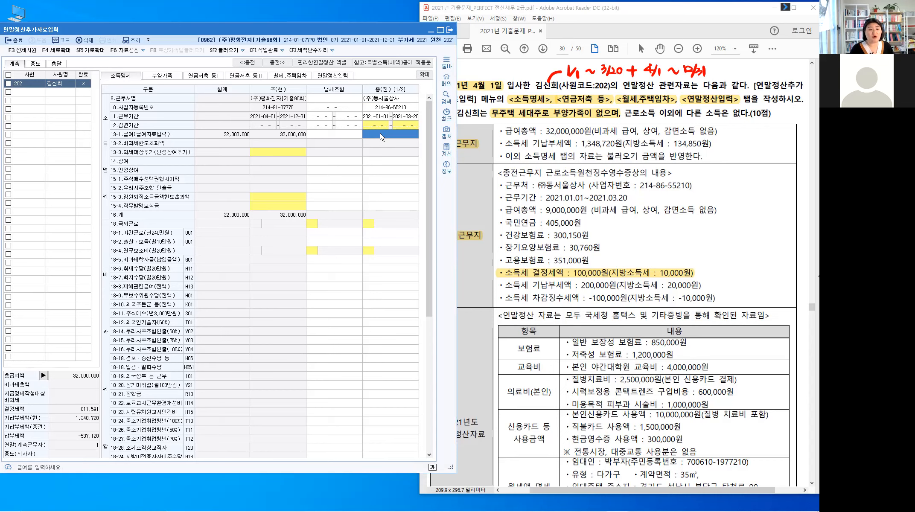
# Step: Enter the previous job's 9,000,000 salary in 13-1 under 종(전)
pyautogui.click(380, 137)
pyautogui.write('9000000')
pyautogui.press('Return')
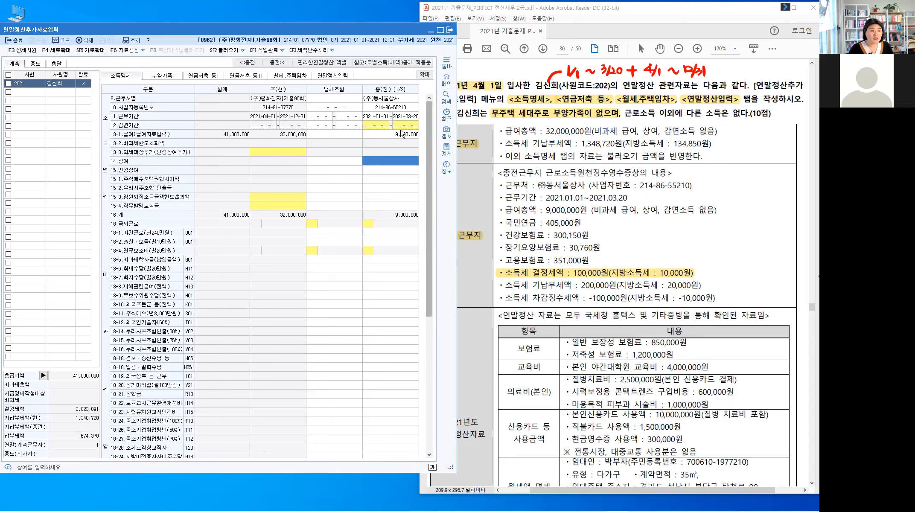
pyautogui.moveTo(430, 134); pyautogui.dragTo(427, 301)
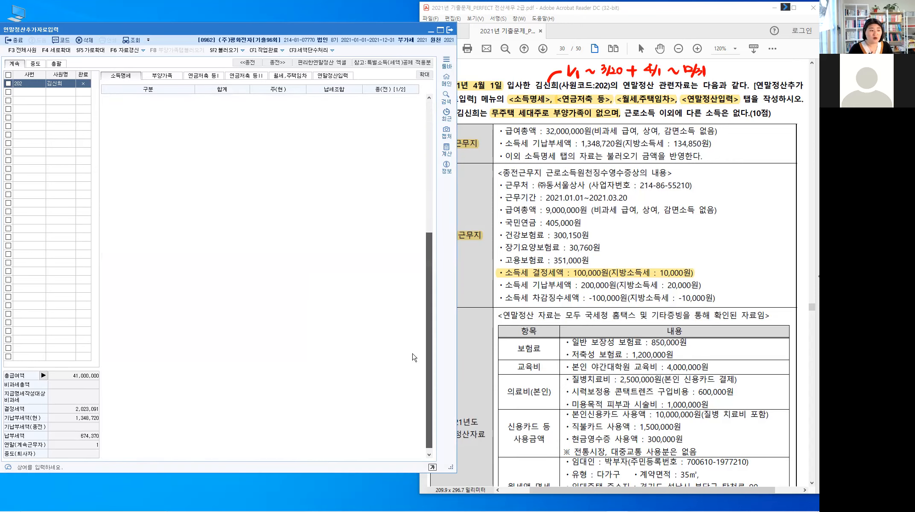
pyautogui.click(111, 345)
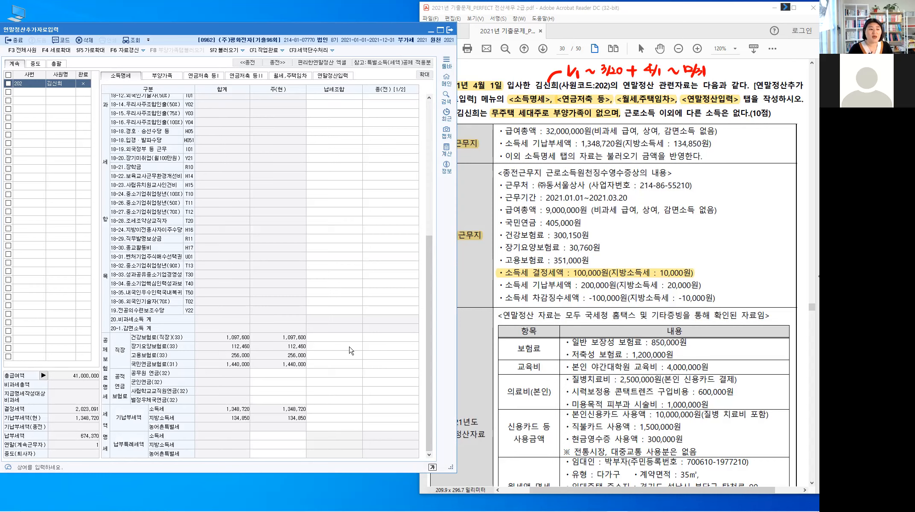
# Step: Enter previous-job premiums: health 300,150, long-term care 30,760, employment 351,000, pension 405,000
pyautogui.click(385, 340)
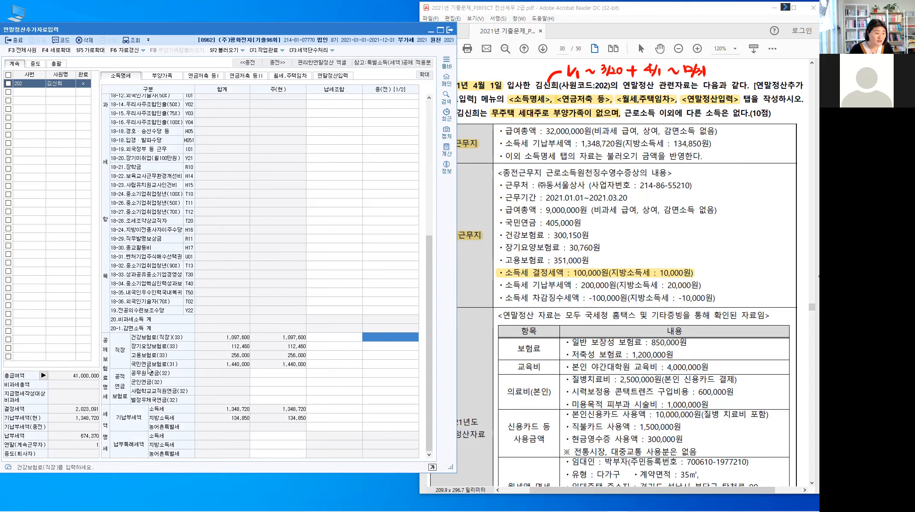
pyautogui.click(401, 340)
pyautogui.write('300,150')
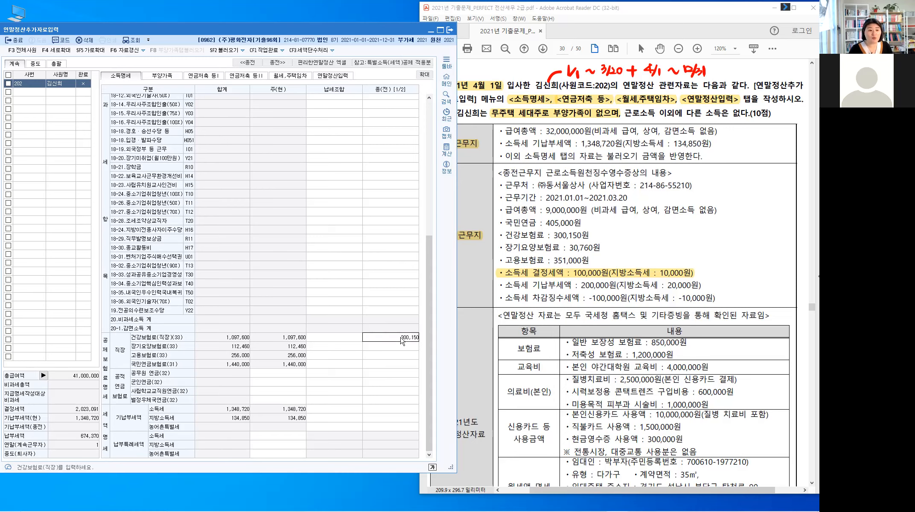
pyautogui.press('Return')
pyautogui.write('30,760')
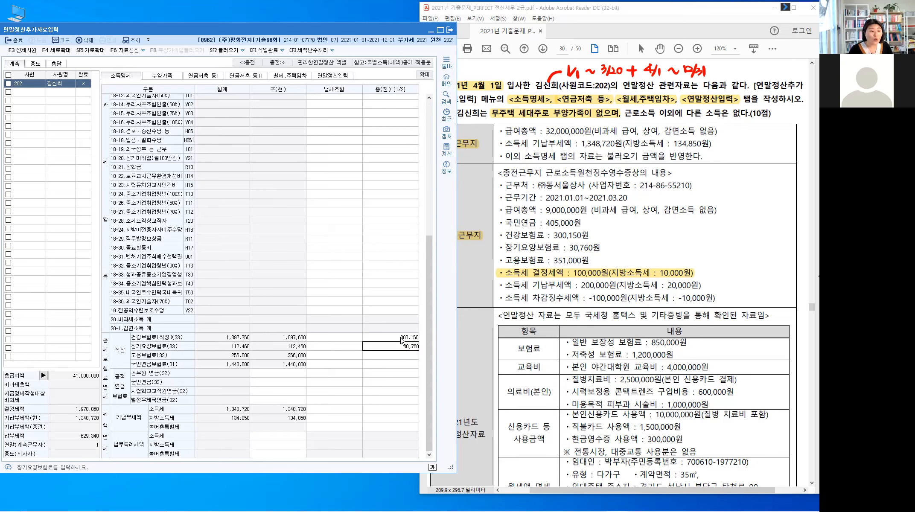
pyautogui.press('Return')
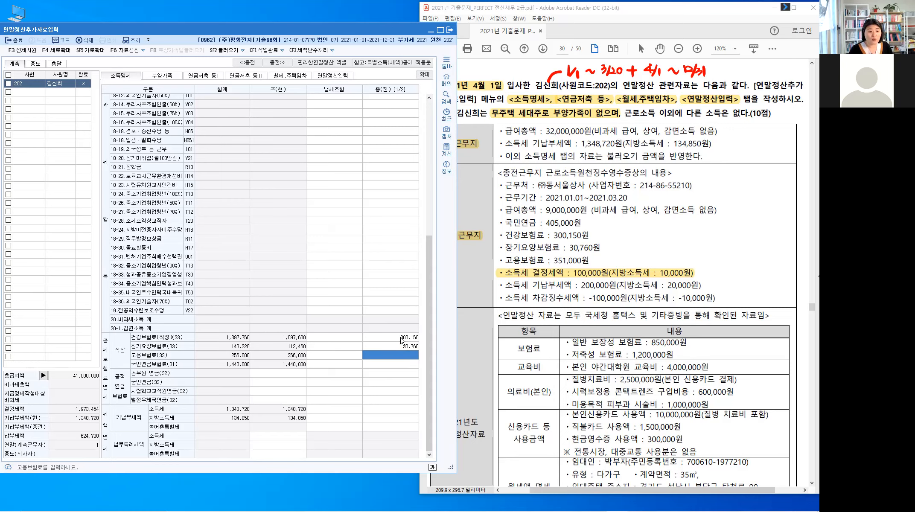
pyautogui.write('351,000')
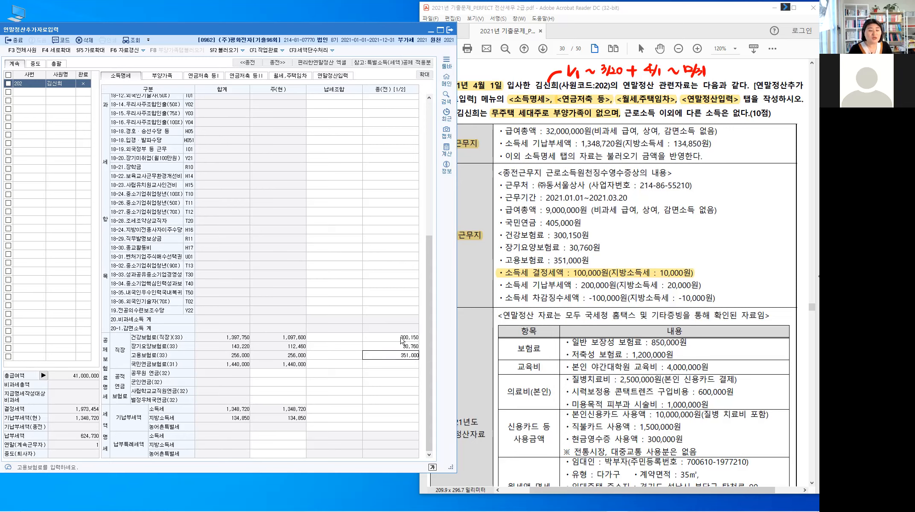
pyautogui.press('Return')
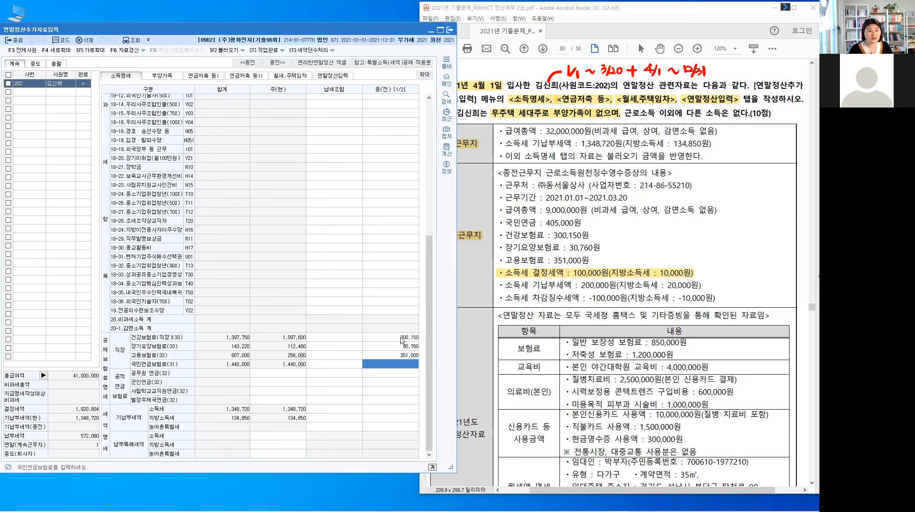
pyautogui.write('4050')
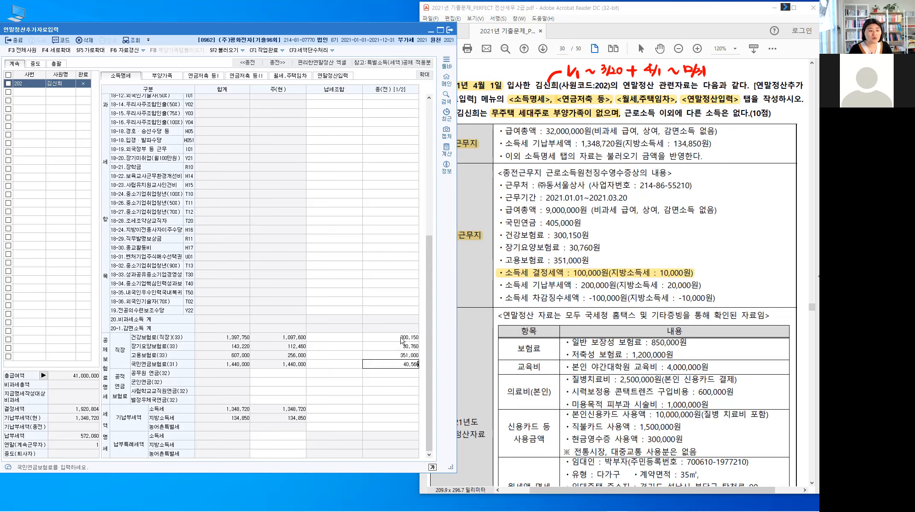
pyautogui.press('BackSpace')
pyautogui.press('BackSpace')
pyautogui.write('000')
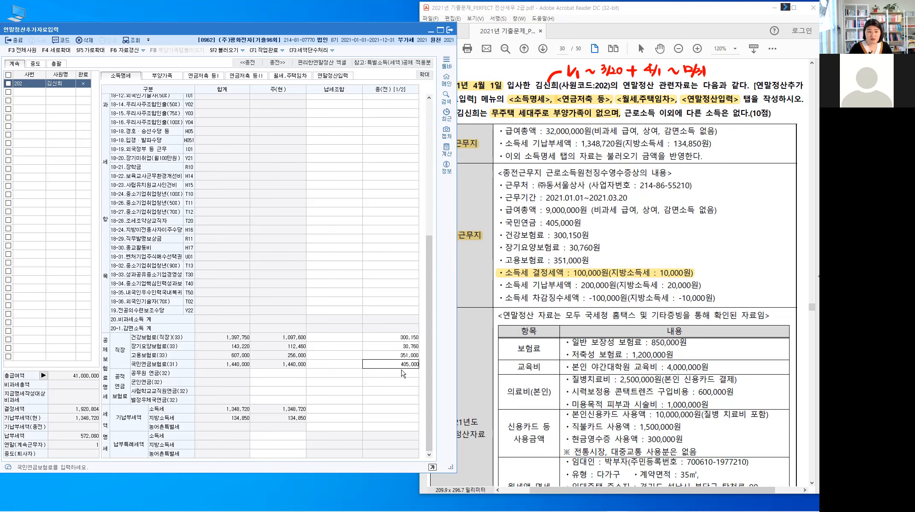
pyautogui.click(402, 371)
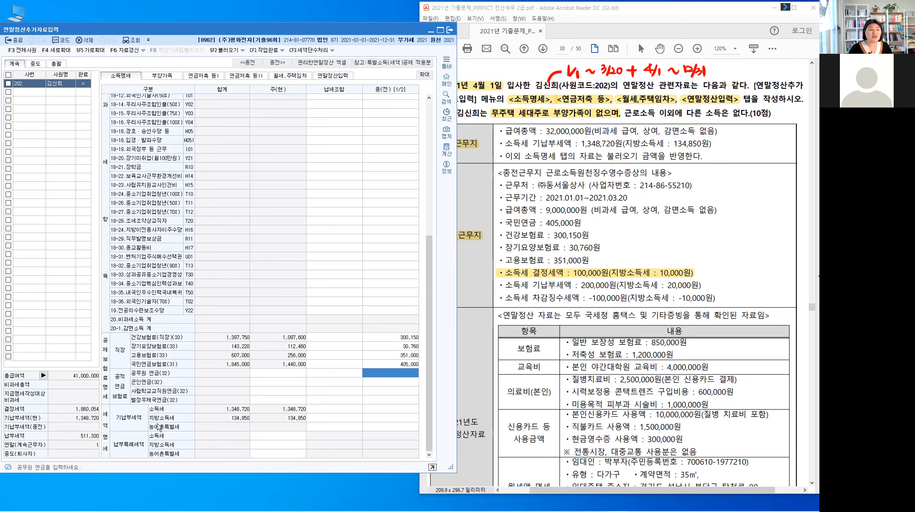
# Step: Enter the previous job's withheld 100,000 income tax and 10,000 local income tax
pyautogui.click(405, 409)
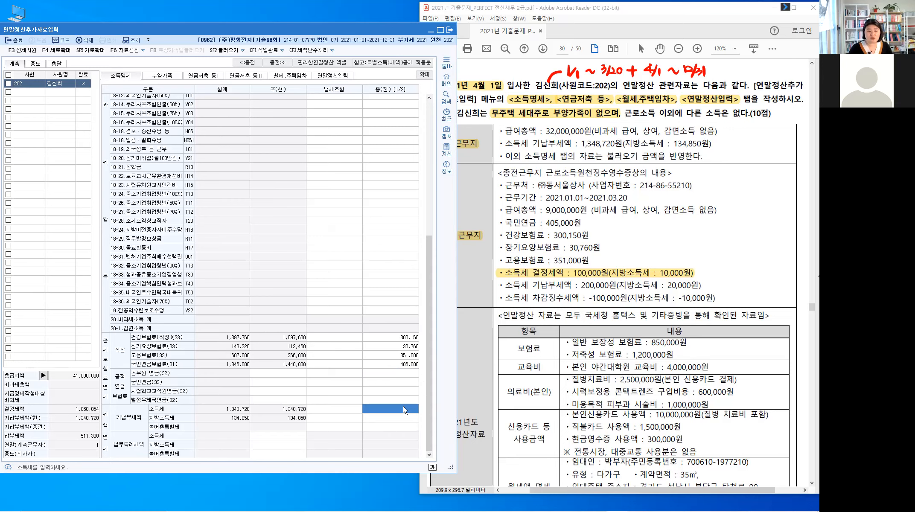
pyautogui.write('1000000')
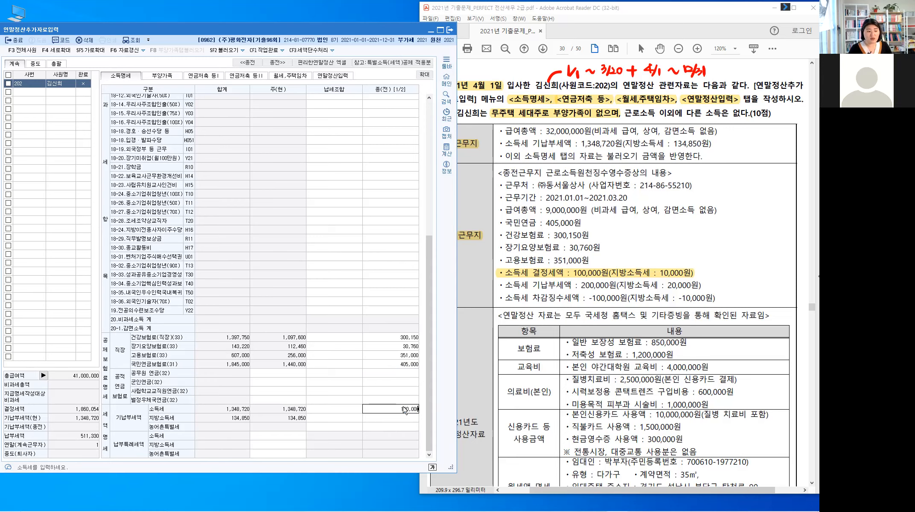
pyautogui.press('Return')
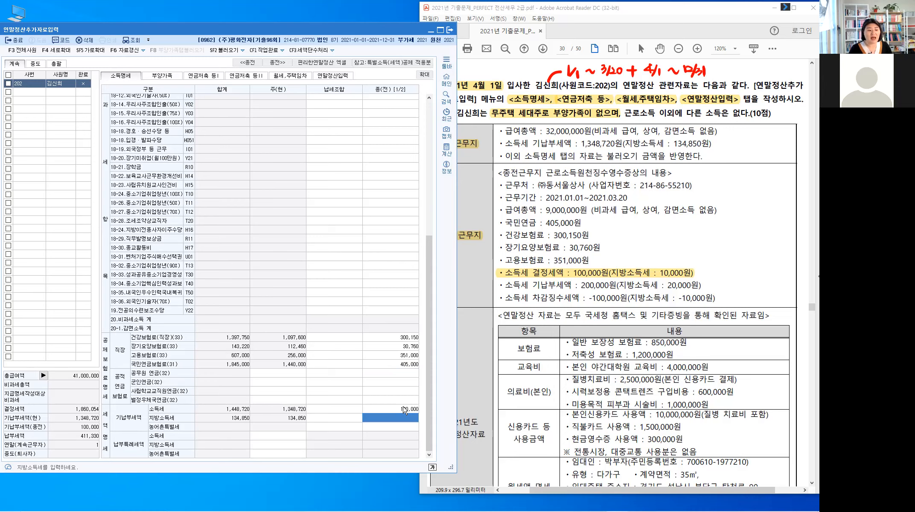
pyautogui.write('10,000')
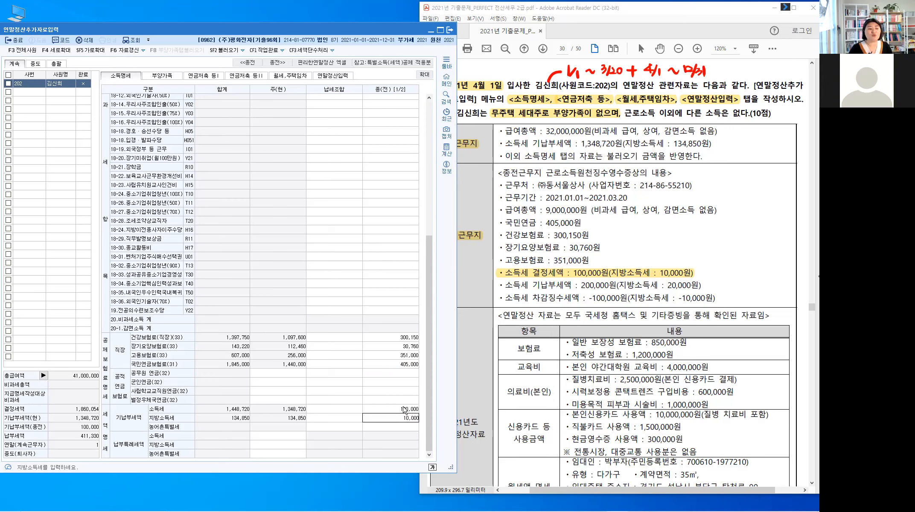
pyautogui.press('Return')
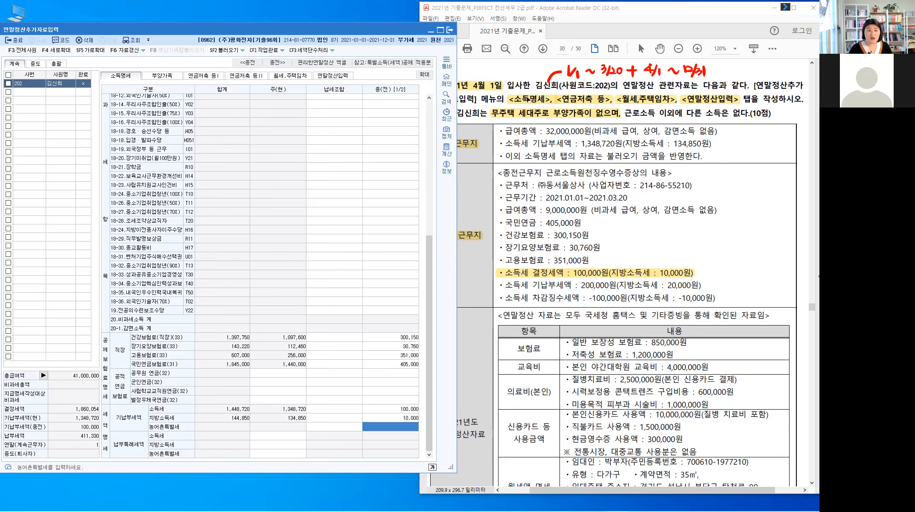
pyautogui.click(527, 102)
pyautogui.click(623, 219)
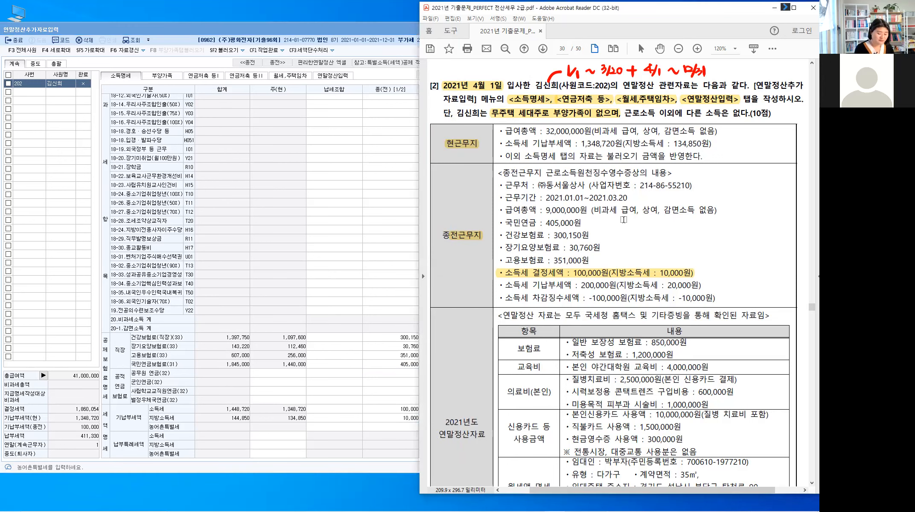
# Step: Clear the red handwritten notes and scroll down the exam page
pyautogui.press('Escape')
pyautogui.press('alt')
pyautogui.press('Escape')
pyautogui.scroll(-1, 616, 222)
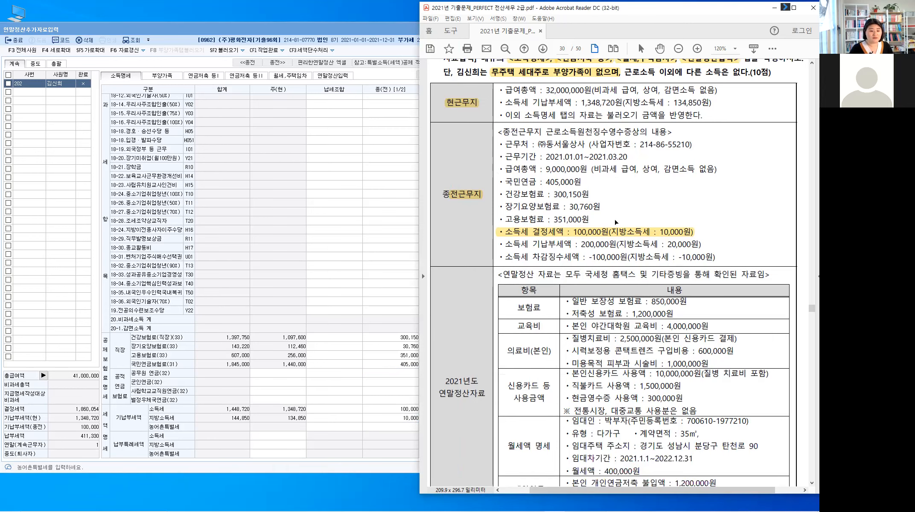
pyautogui.scroll(-1, 616, 222)
pyautogui.scroll(-1, 614, 219)
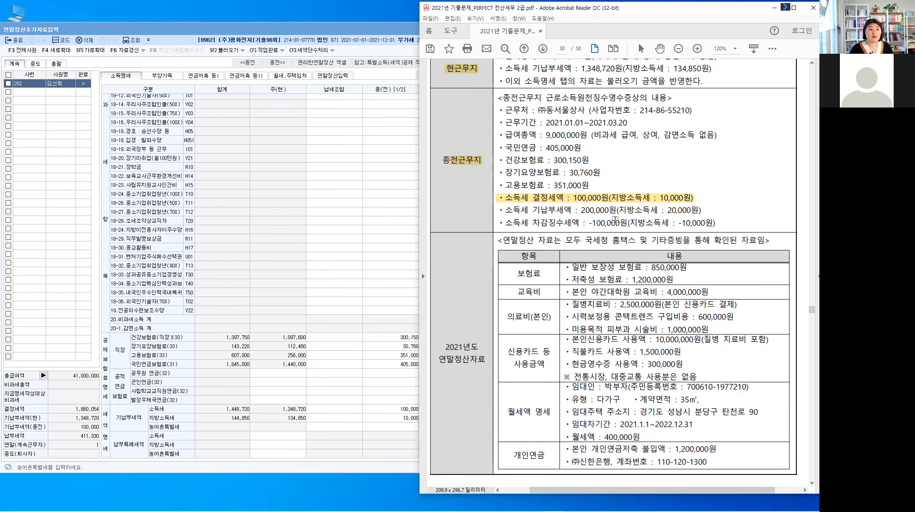
pyautogui.scroll(-1, 615, 219)
pyautogui.scroll(-1, 614, 219)
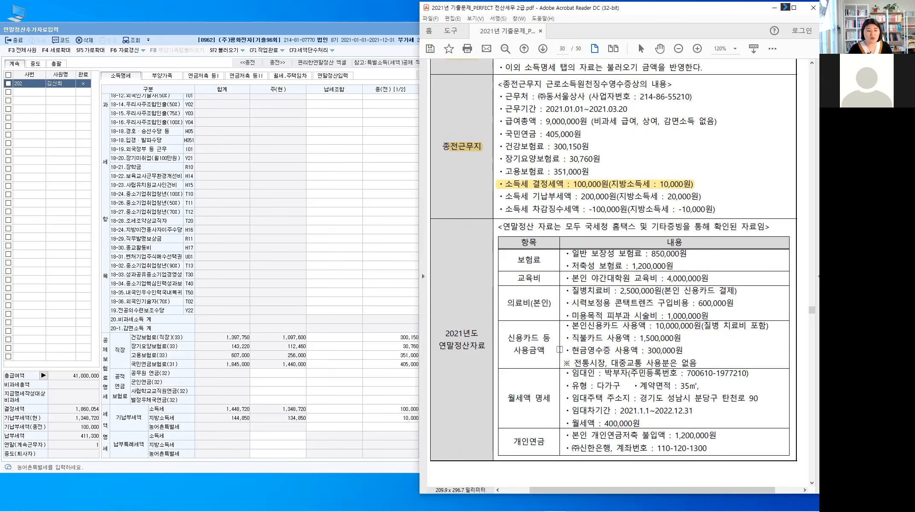
# Step: Highlight 본인 in the 개인연금저축 1,200,000원 row and bring up KcLep's 연금저축 등I tab
pyautogui.click(541, 404)
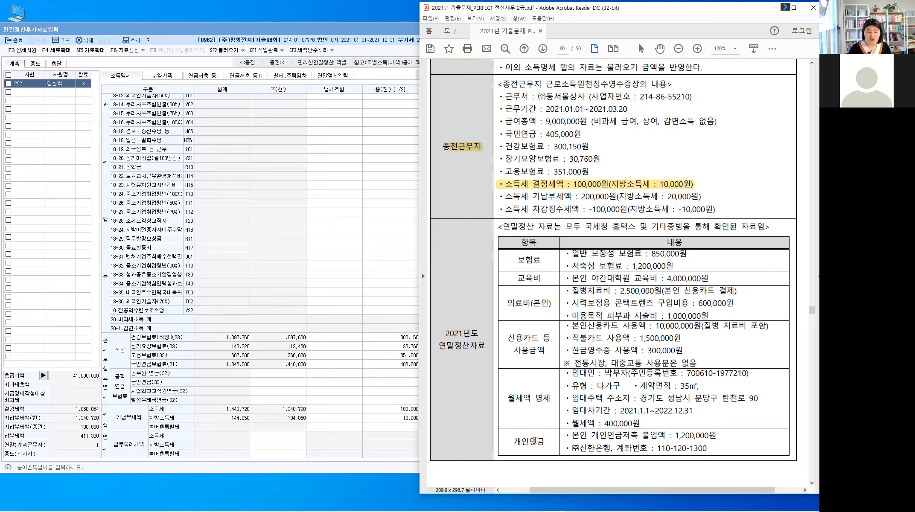
pyautogui.doubleClick(588, 436)
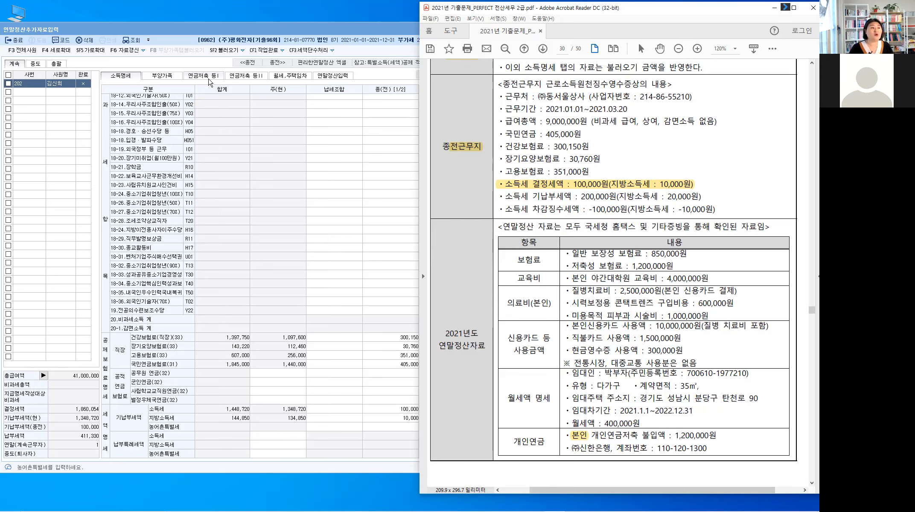
pyautogui.click(209, 79)
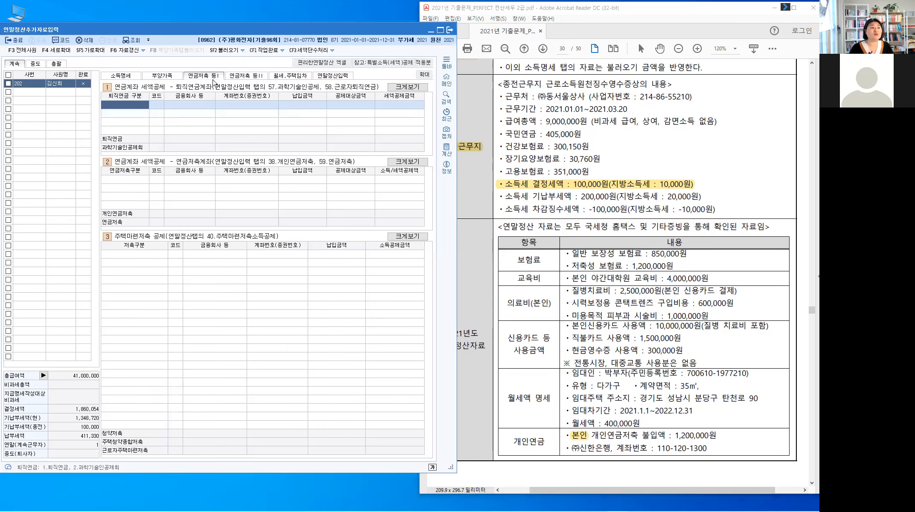
# Step: Highlight 개인 on the exam sheet and set the first 연금저축구분 row to 1.개인연금저축
pyautogui.click(238, 76)
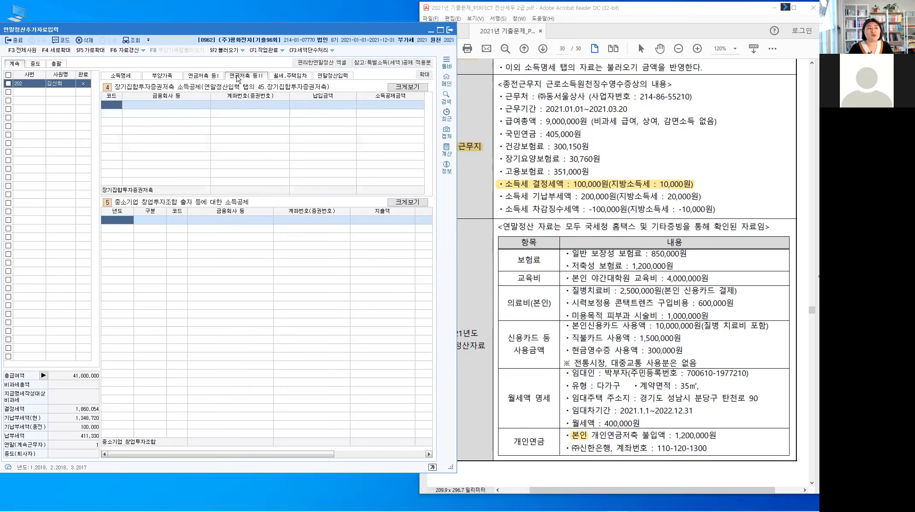
pyautogui.click(200, 77)
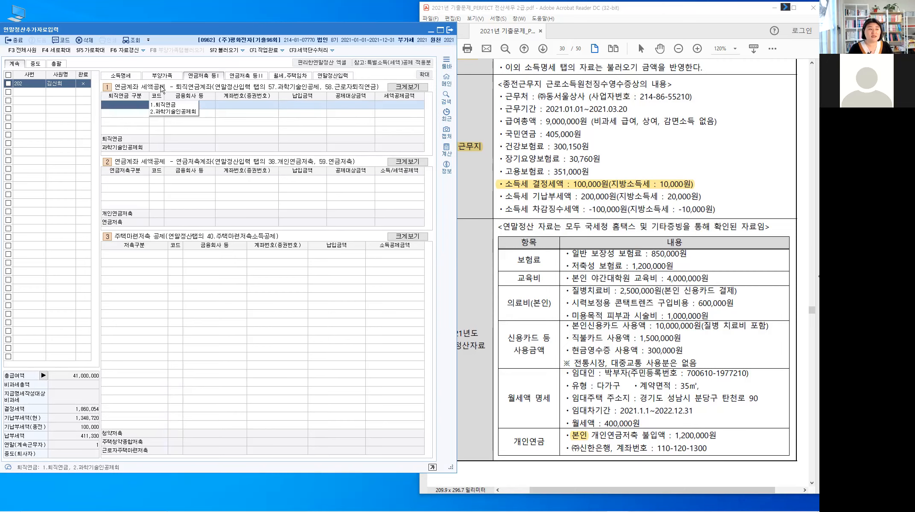
pyautogui.click(196, 90)
pyautogui.click(133, 166)
pyautogui.click(134, 181)
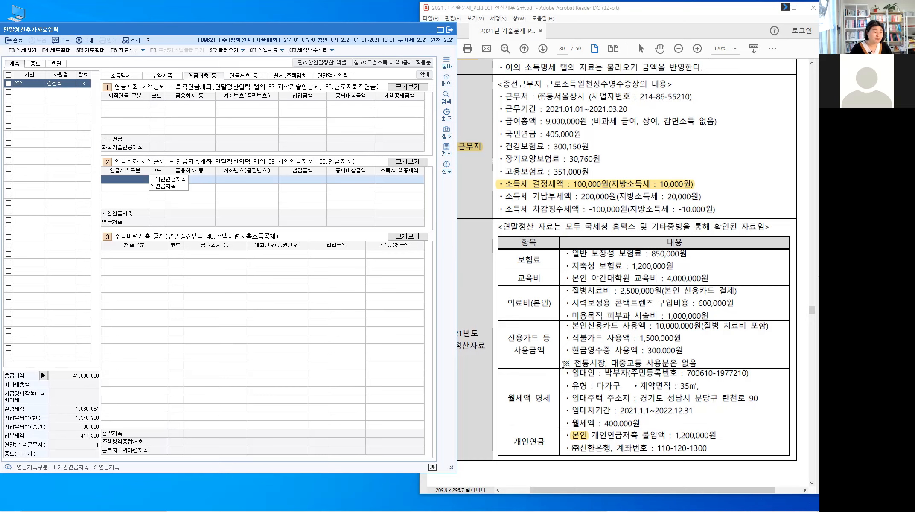
pyautogui.moveTo(592, 438); pyautogui.dragTo(603, 443)
pyautogui.click(603, 442)
pyautogui.press('ctrl')
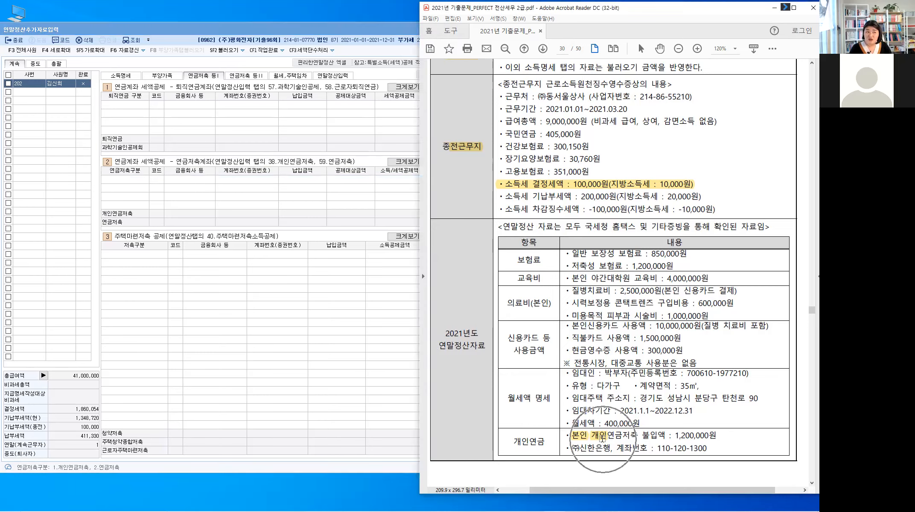
pyautogui.click(139, 182)
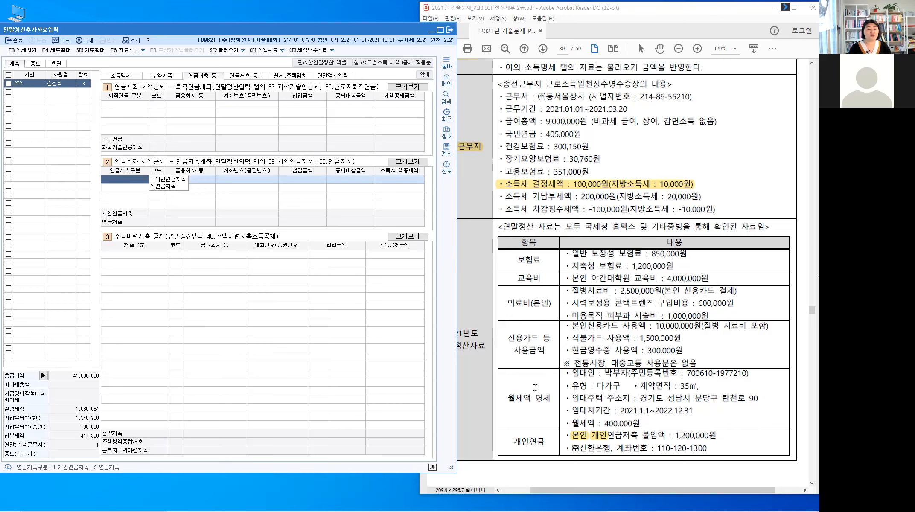
pyautogui.click(176, 180)
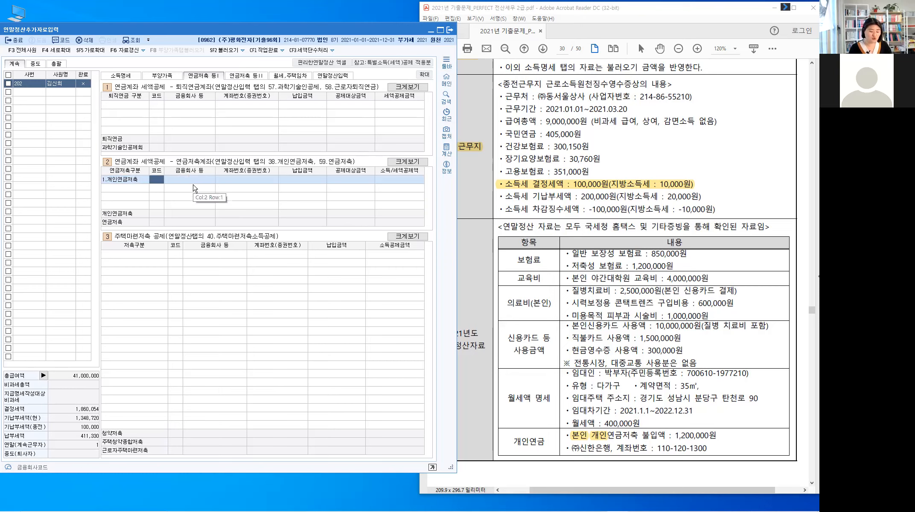
# Step: Add a 1,200,000 개인연금저축 payment at 308 (주)신한은행 with its account number, and highlight 개인연금 on the exam sheet
pyautogui.write('시')
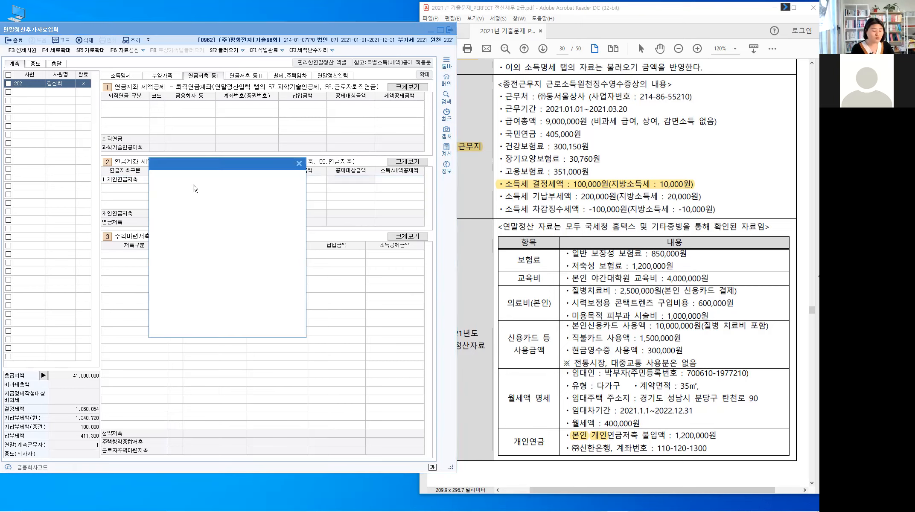
pyautogui.write('ㄴ한')
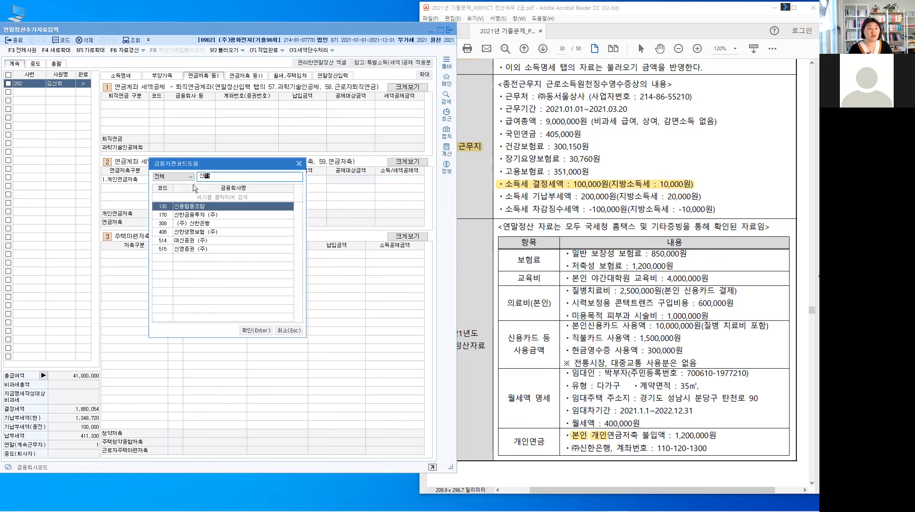
pyautogui.press('Return')
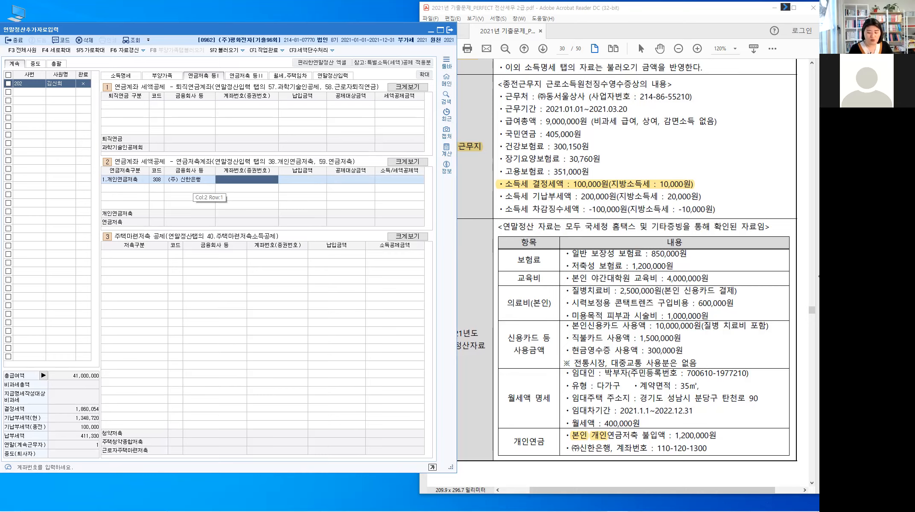
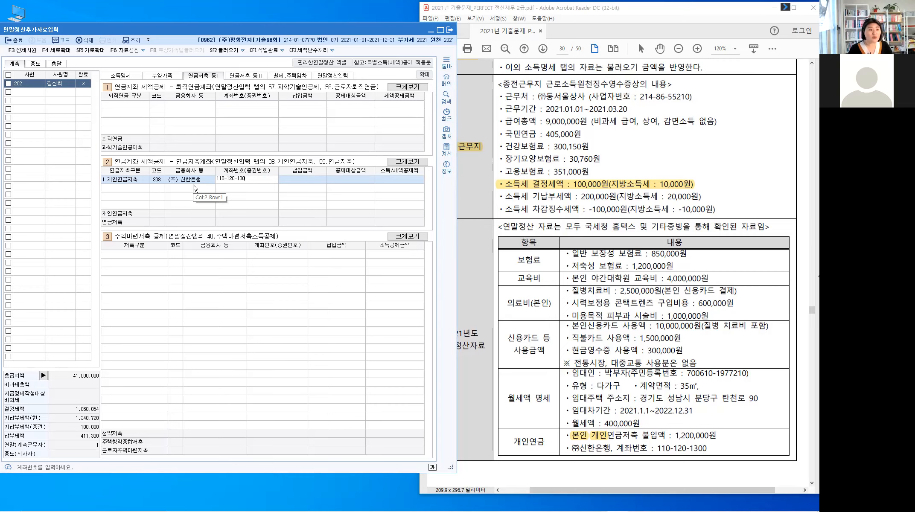
pyautogui.press('Return')
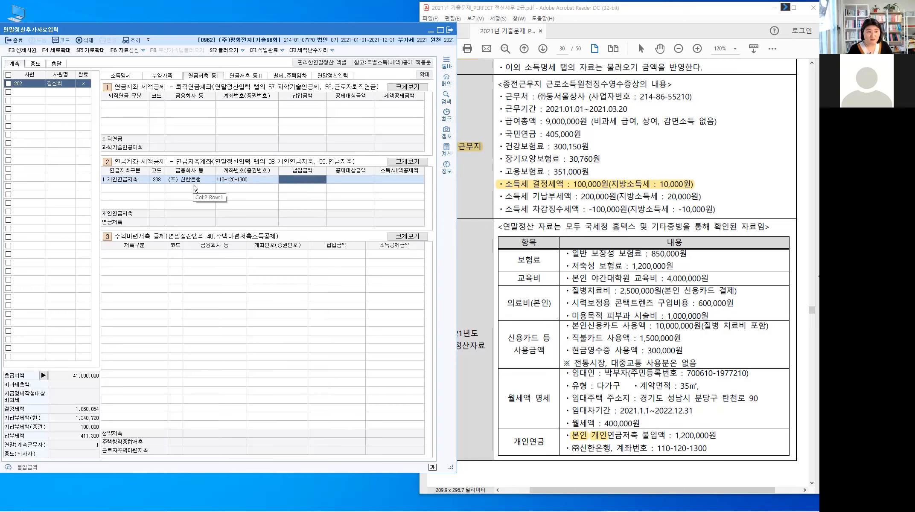
pyautogui.write('1,200,000')
pyautogui.press('Return')
pyautogui.press('Return')
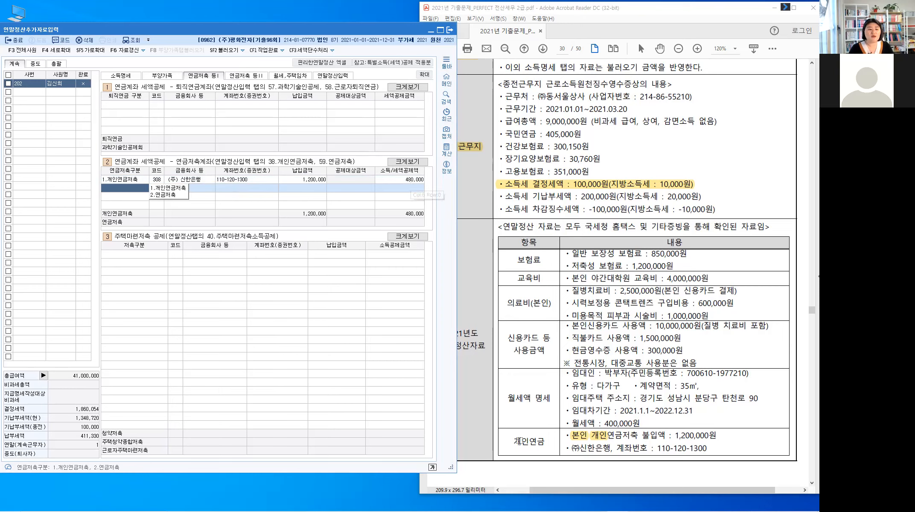
pyautogui.doubleClick(543, 442)
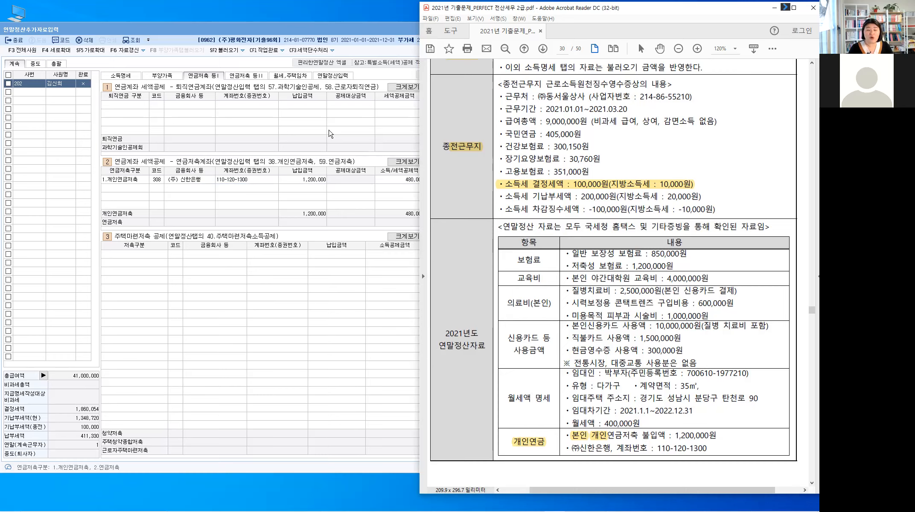
# Step: Check the 연말정산입력 form for the 480,000 pension deduction and begin a pen note beside the rent details
pyautogui.click(336, 80)
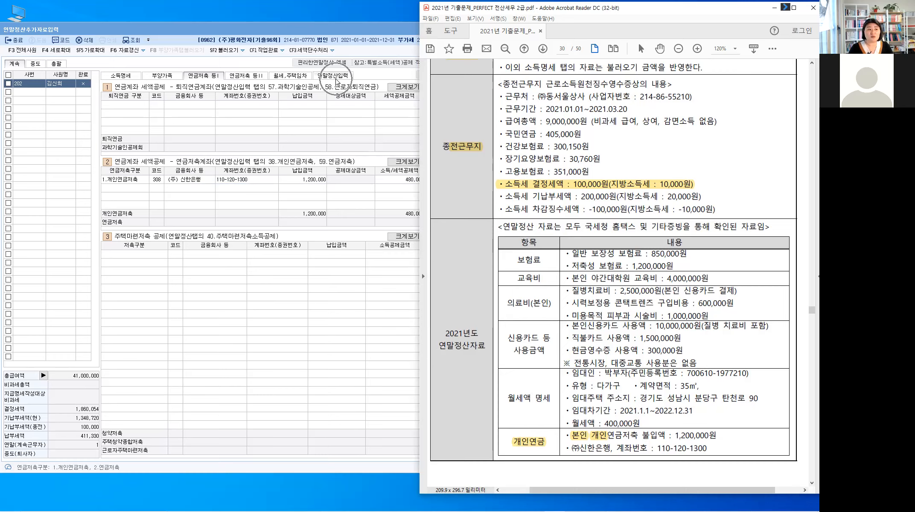
pyautogui.click(290, 76)
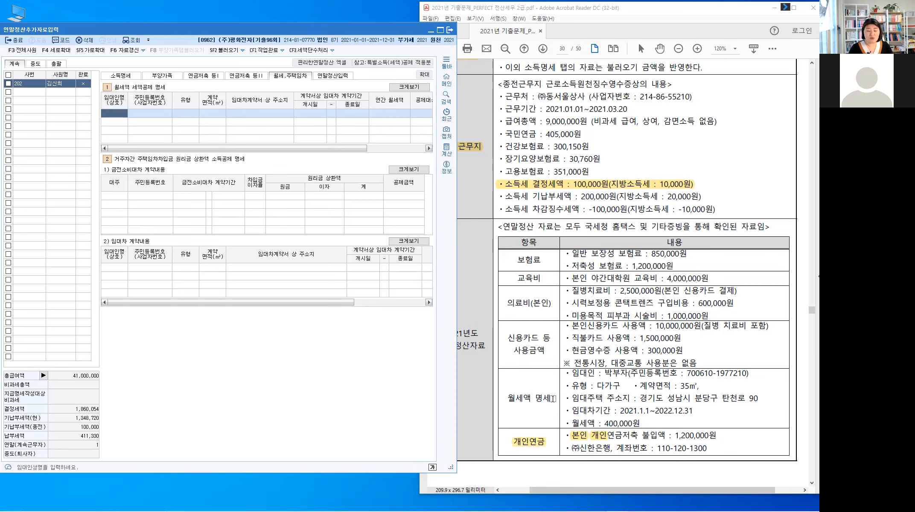
pyautogui.click(334, 76)
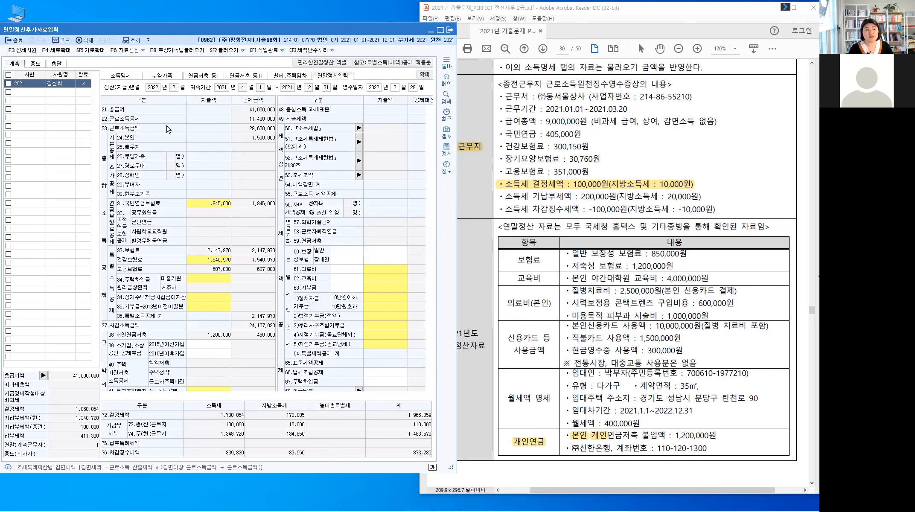
pyautogui.click(261, 115)
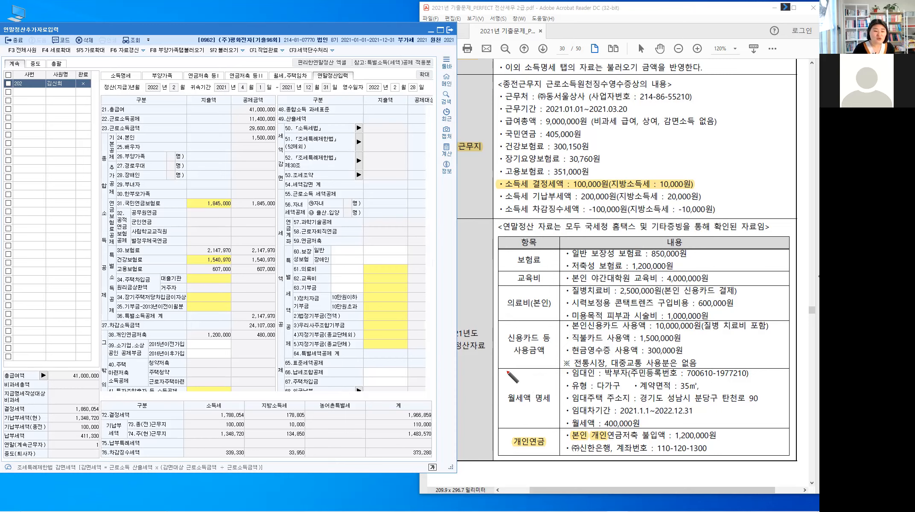
pyautogui.moveTo(505, 371)
pyautogui.mouseDown()
pyautogui.moveTo(508, 381)
pyautogui.moveTo(534, 373)
pyautogui.moveTo(553, 380)
pyautogui.moveTo(515, 384)
pyautogui.mouseUp()
# Step: Handwrite '7.000만원 이하' beside the 월세액 명세 in the exam PDF
pyautogui.click(513, 379)
pyautogui.moveTo(519, 382); pyautogui.dragTo(520, 391)
pyautogui.moveTo(523, 383)
pyautogui.mouseDown()
pyautogui.moveTo(533, 387)
pyautogui.moveTo(502, 372)
pyautogui.moveTo(537, 387)
pyautogui.mouseUp()
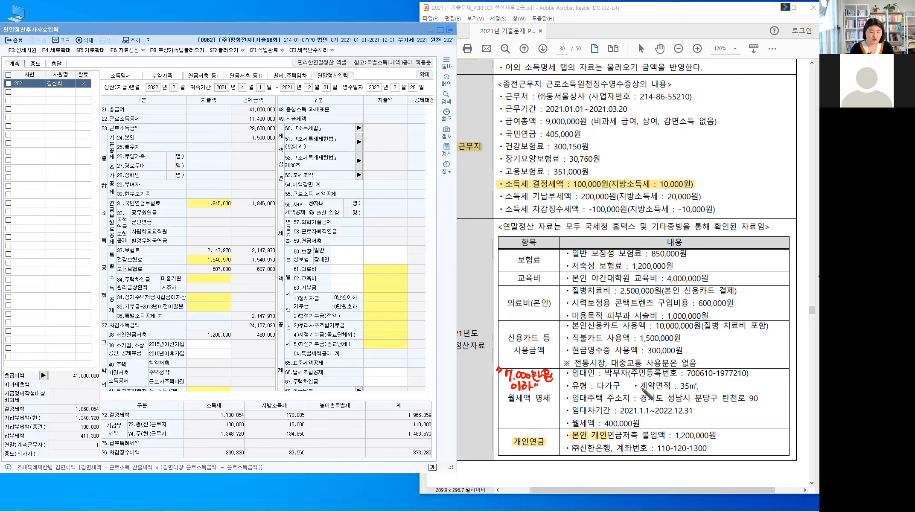
# Step: Highlight '계약면적 : 35㎡' in yellow in the exam PDF
pyautogui.moveTo(634, 385); pyautogui.dragTo(698, 386)
pyautogui.click(641, 419)
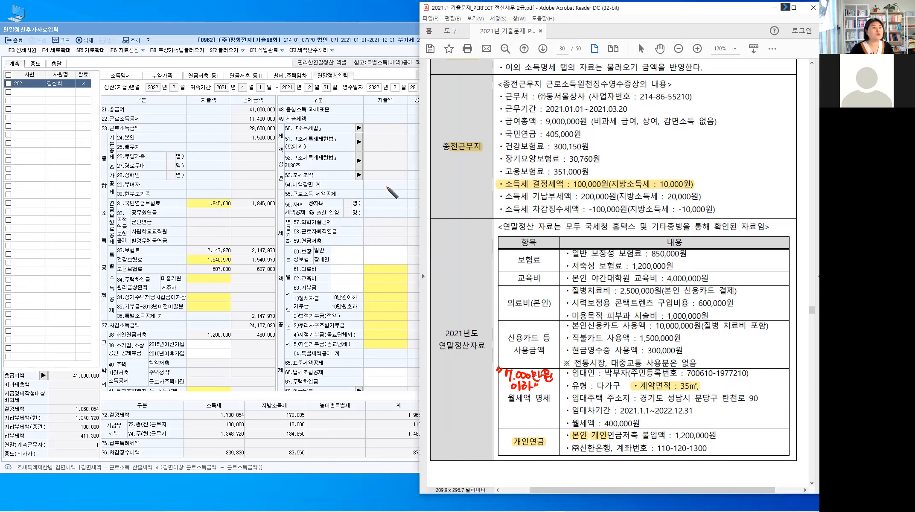
pyautogui.click(286, 76)
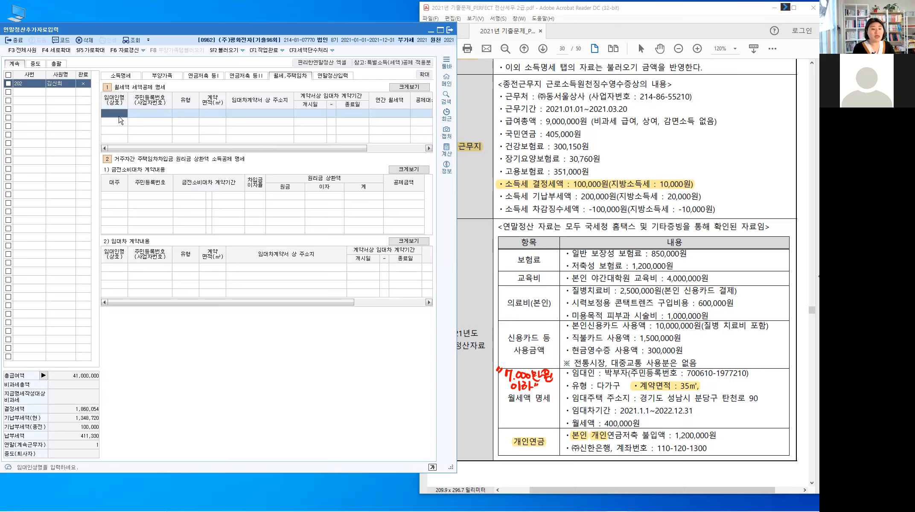
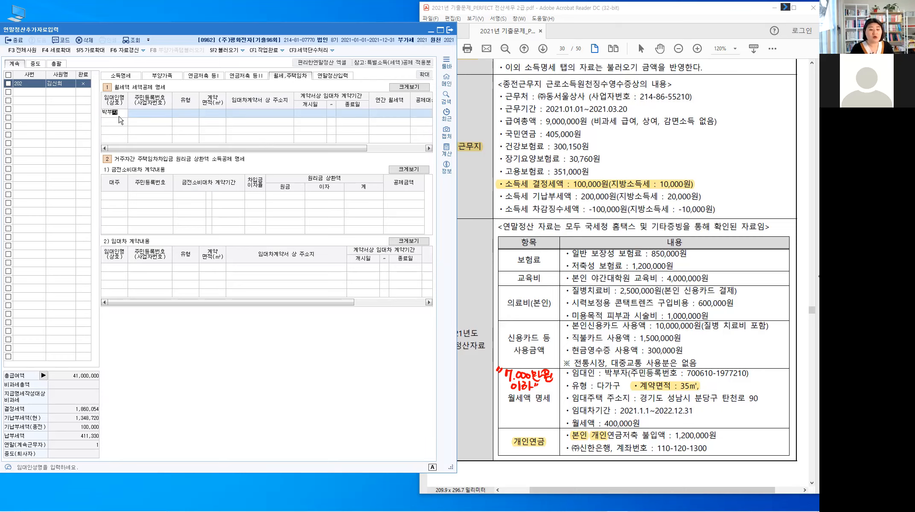
# Step: Enter the landlord's name and registration number and set the housing type to 다가구
pyautogui.press('Return')
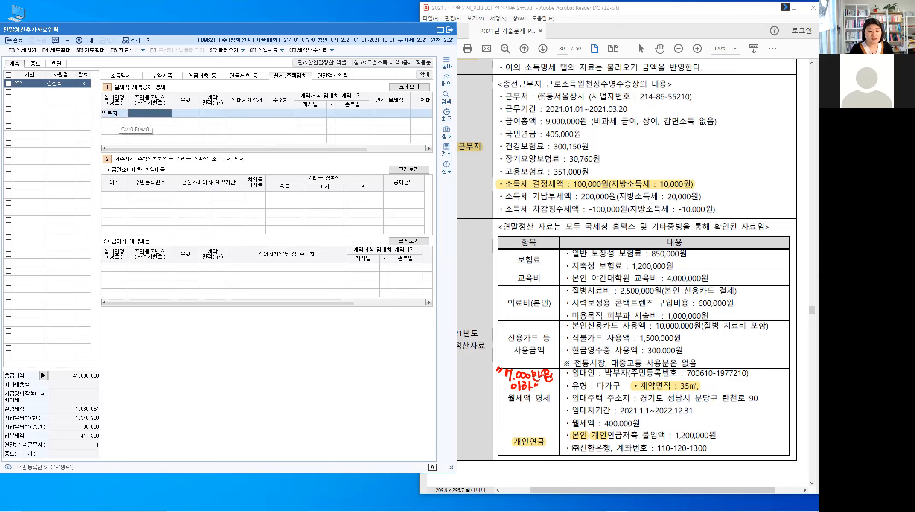
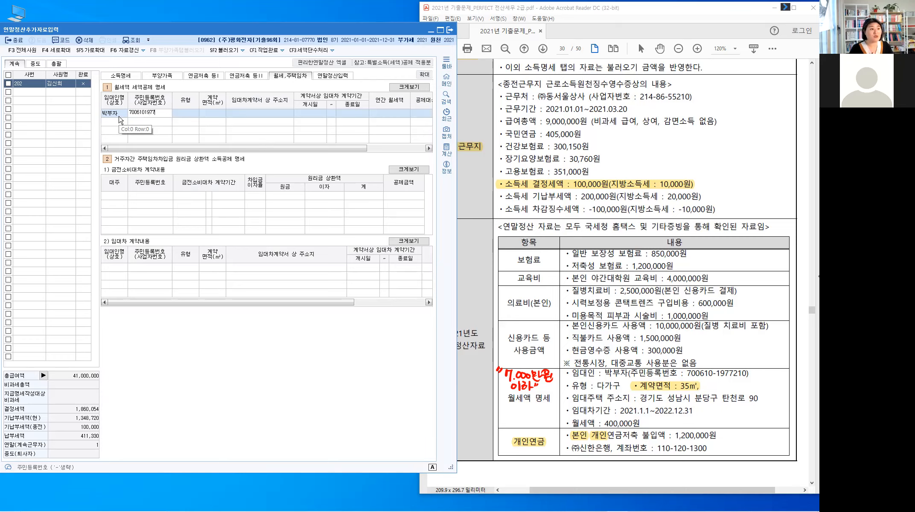
pyautogui.press('Return')
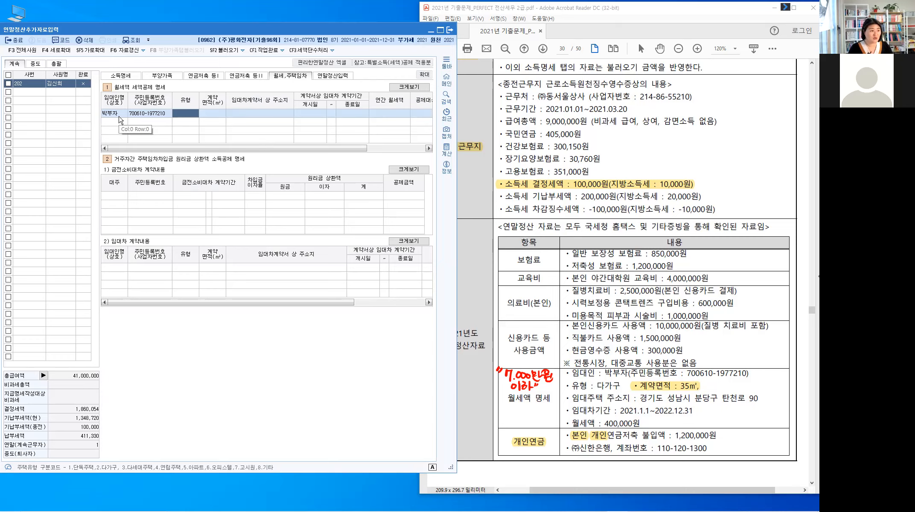
pyautogui.write('2')
pyautogui.press('Return')
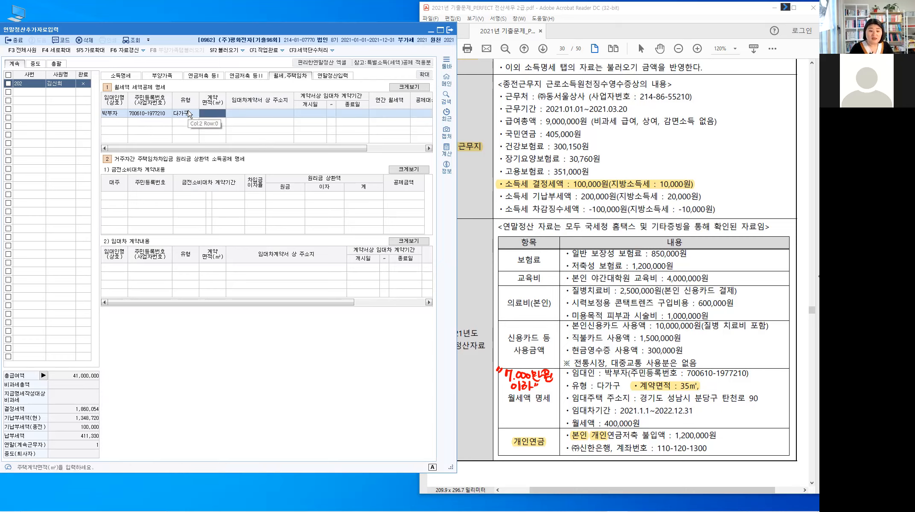
# Step: Enter contract area 35, the rental address and the lease period 2021-01-01 ~ 2022-12-31
pyautogui.write('35')
pyautogui.press('Return')
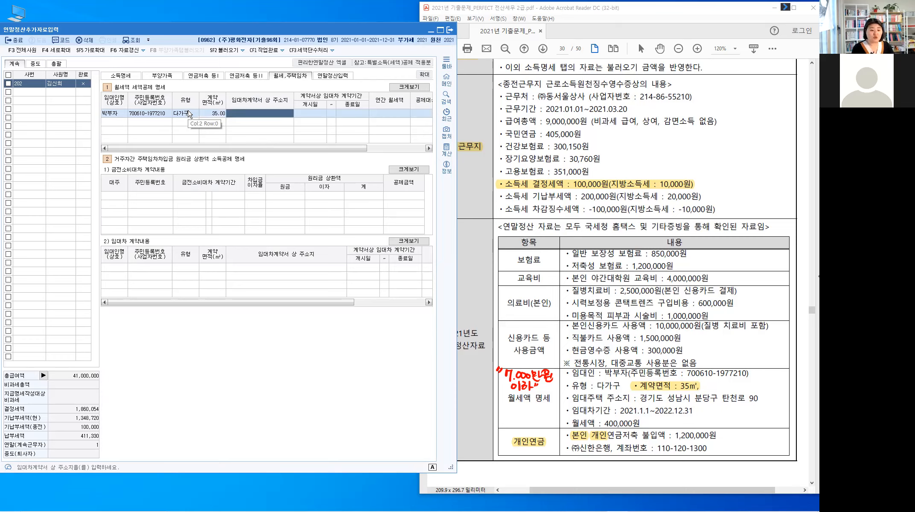
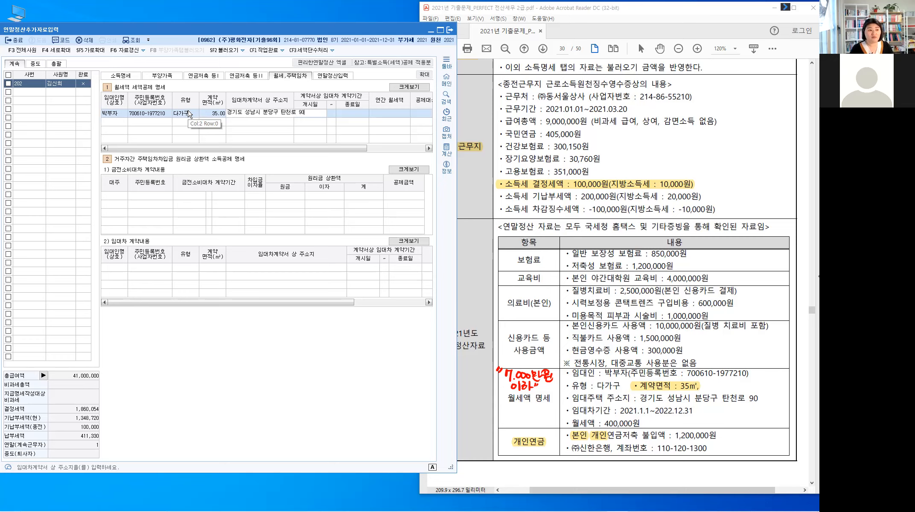
pyautogui.press('Return')
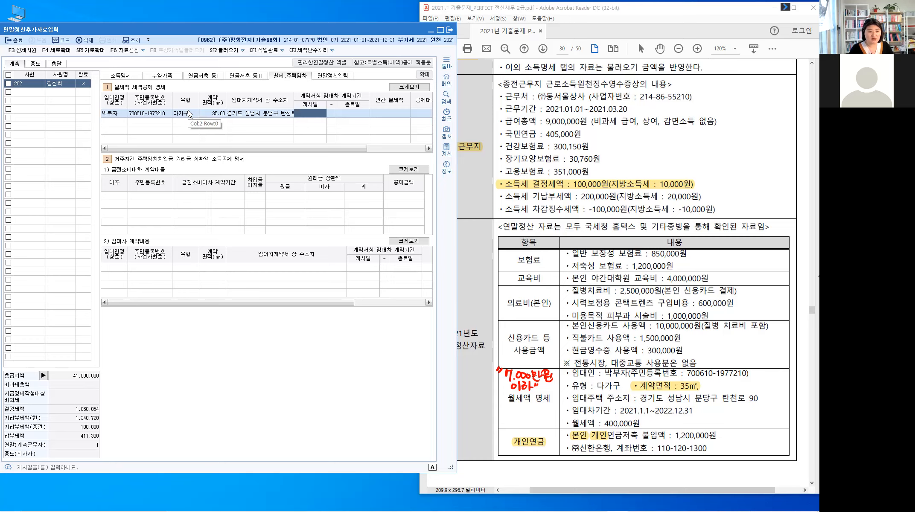
pyautogui.write('2021-')
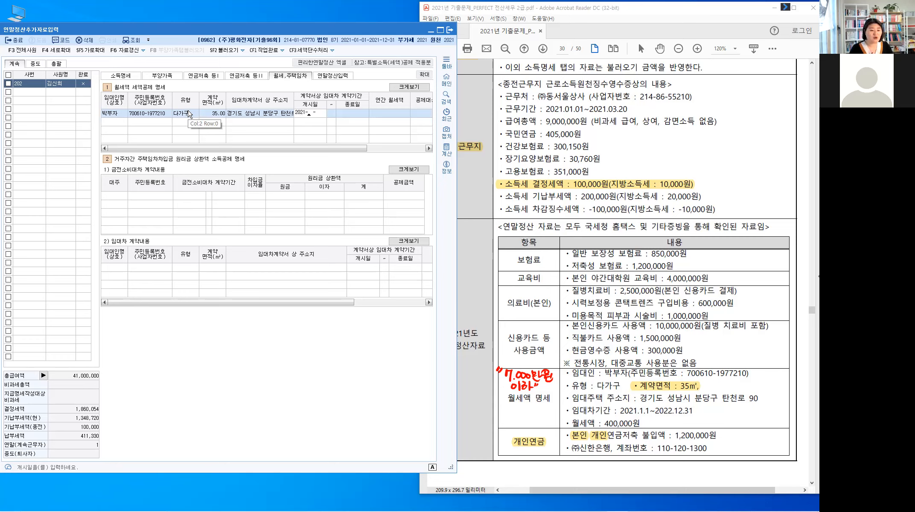
pyautogui.write('01-01 ~ ')
pyautogui.write('2022-')
pyautogui.write('12-')
pyautogui.write('31')
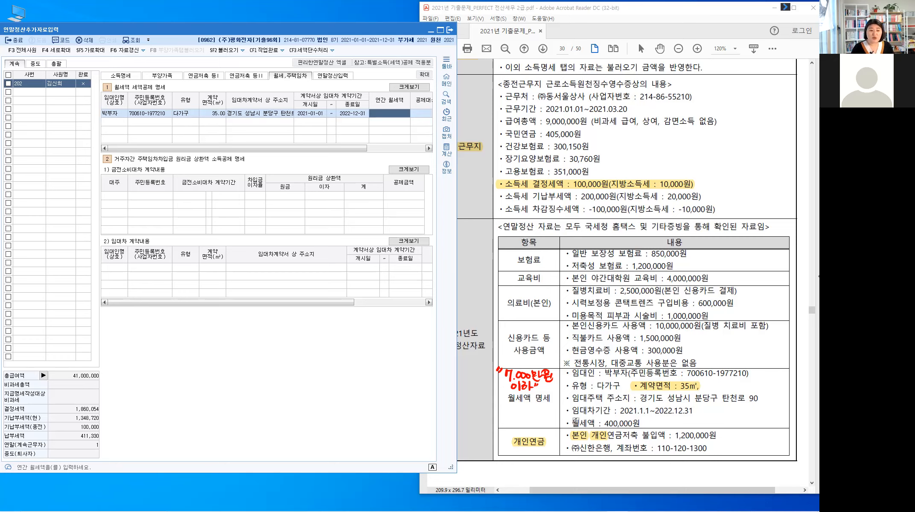
# Step: Annotate the PDF rent line as monthly rent × 12 = 4,800,000원, noting the lease ends 12/31
pyautogui.moveTo(568, 423); pyautogui.dragTo(636, 423)
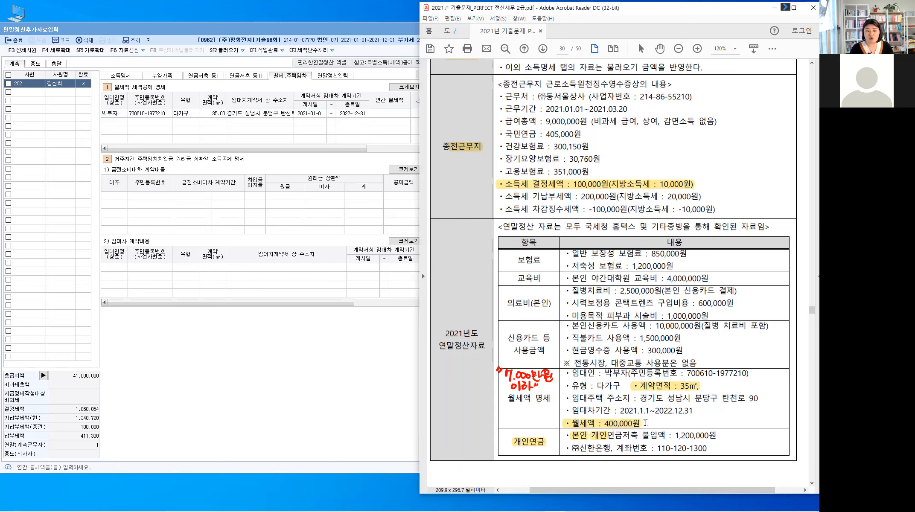
pyautogui.press('alt')
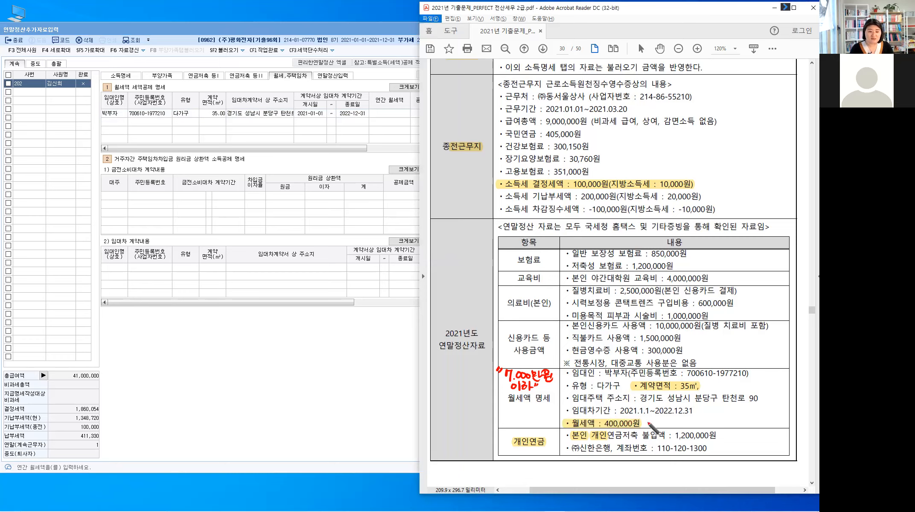
pyautogui.moveTo(644, 420); pyautogui.dragTo(649, 426)
pyautogui.moveTo(648, 421); pyautogui.dragTo(644, 427)
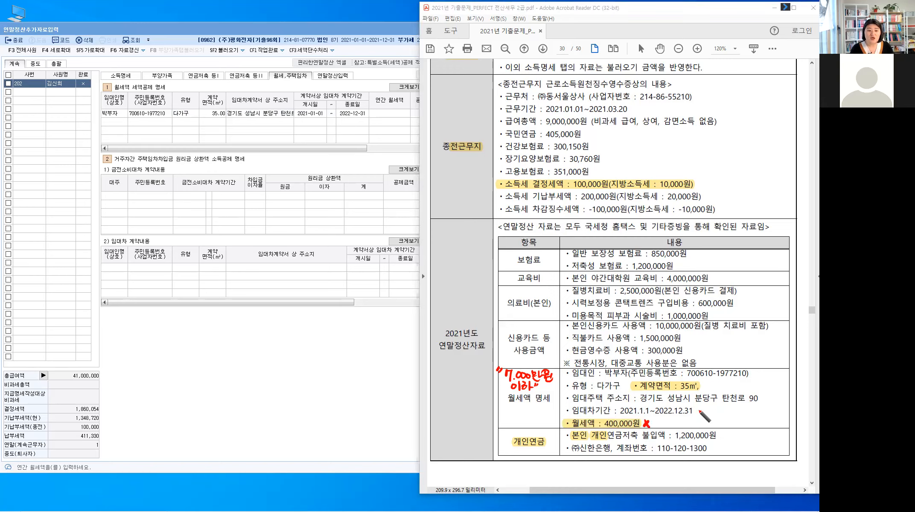
pyautogui.moveTo(720, 406); pyautogui.dragTo(719, 412)
pyautogui.moveTo(721, 407); pyautogui.dragTo(731, 412)
pyautogui.moveTo(735, 405); pyautogui.dragTo(735, 410)
pyautogui.moveTo(653, 421); pyautogui.dragTo(661, 426)
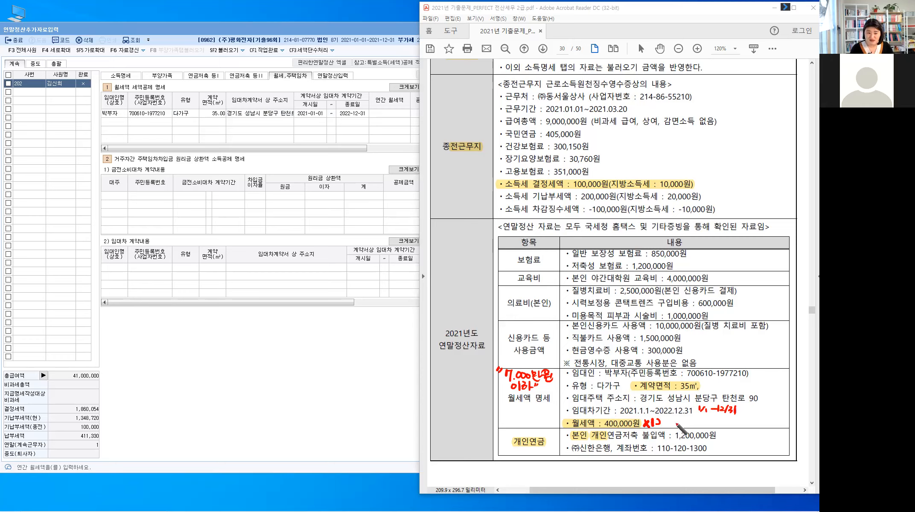
pyautogui.moveTo(671, 421); pyautogui.dragTo(675, 421)
pyautogui.moveTo(671, 424)
pyautogui.mouseDown()
pyautogui.moveTo(734, 417)
pyautogui.moveTo(733, 426)
pyautogui.mouseUp()
pyautogui.click(690, 426)
pyautogui.click(713, 425)
pyautogui.moveTo(736, 424); pyautogui.dragTo(739, 424)
pyautogui.moveTo(740, 418); pyautogui.dragTo(740, 426)
pyautogui.moveTo(735, 425); pyautogui.dragTo(742, 427)
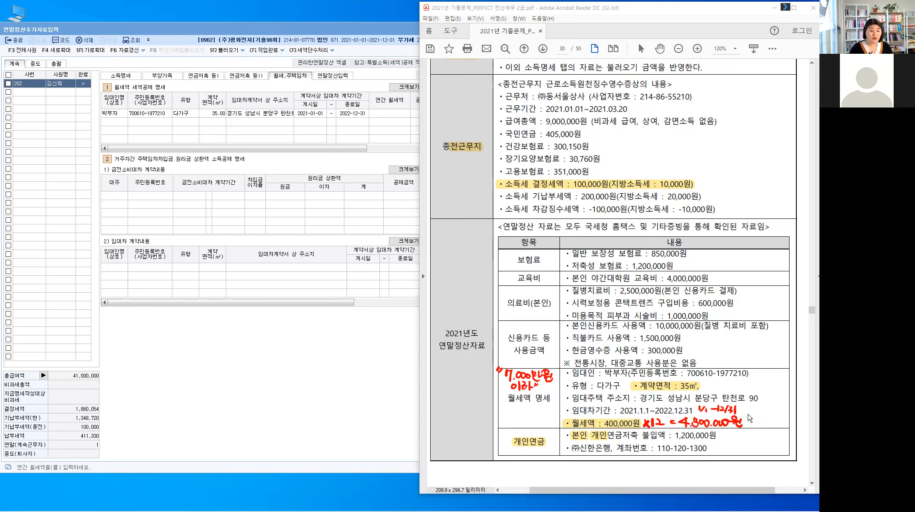
# Step: Enter 4,800,000 as the annual rent and widen the input window to show more columns
pyautogui.click(400, 115)
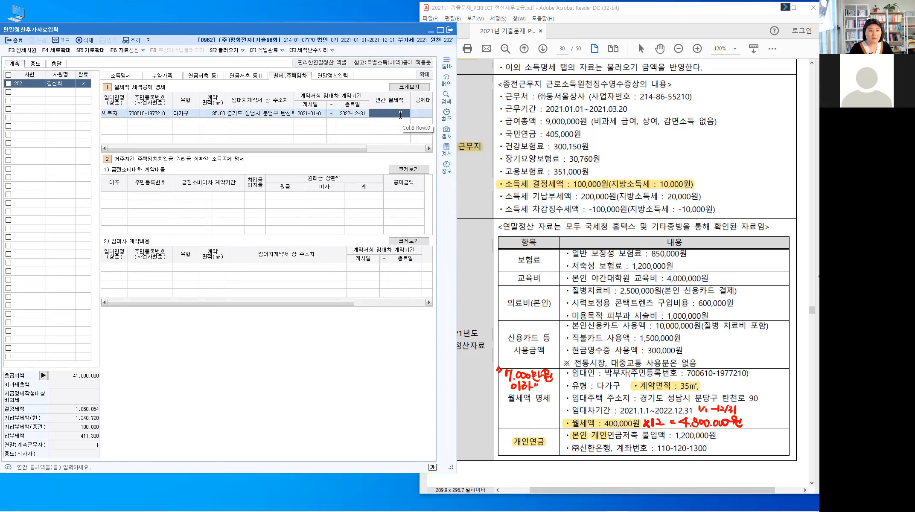
pyautogui.write('4,800,000')
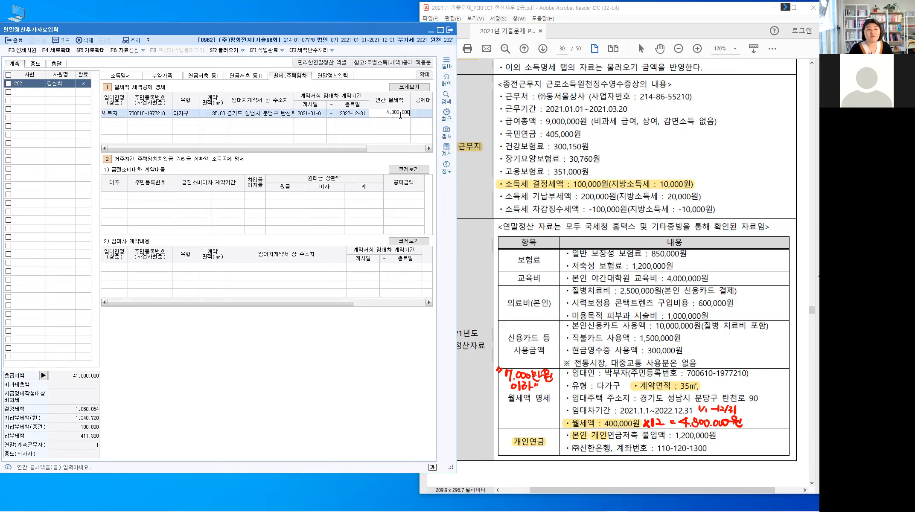
pyautogui.press('Return')
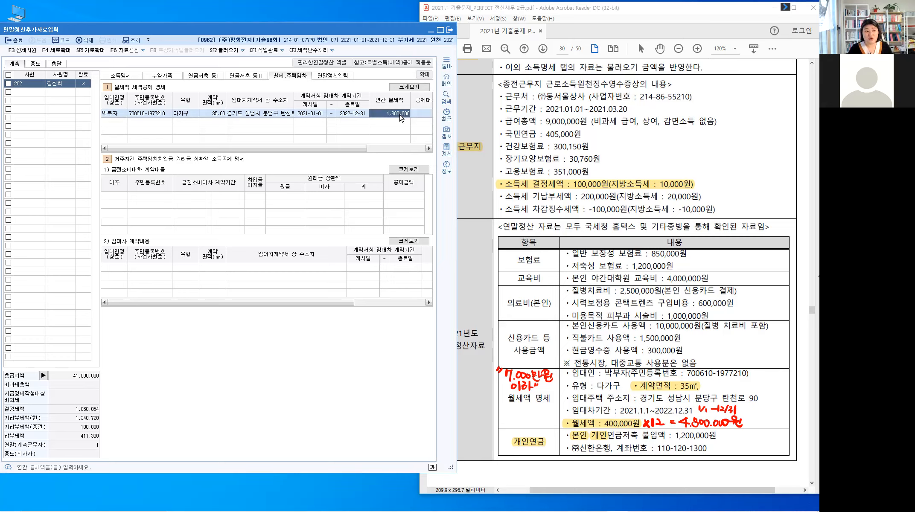
pyautogui.press('Return')
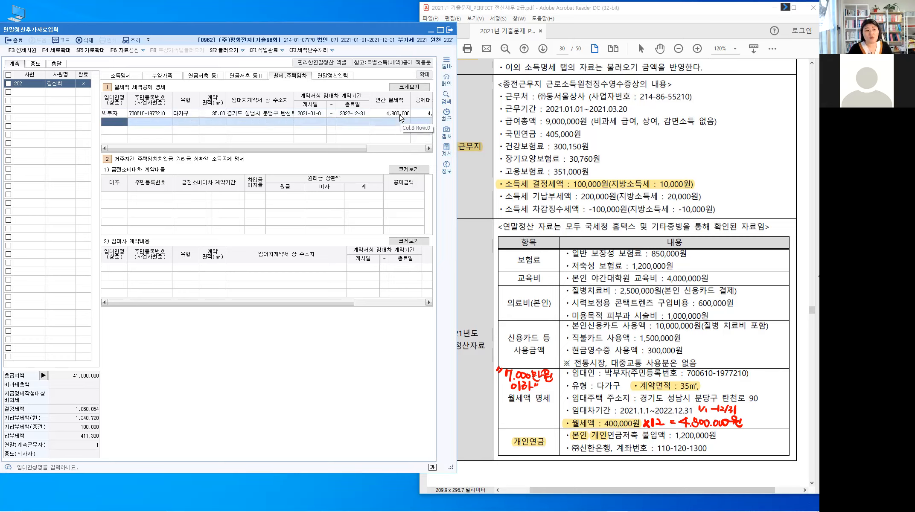
pyautogui.click(419, 148)
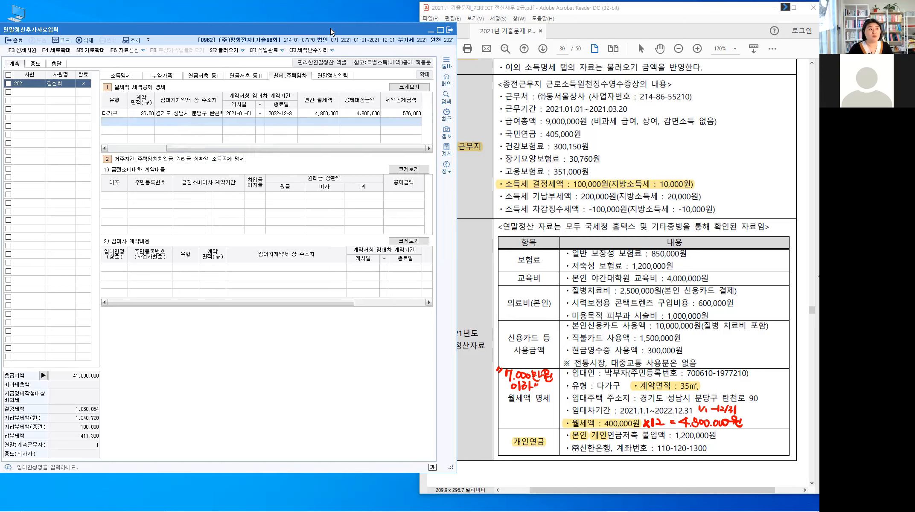
pyautogui.moveTo(330, 28); pyautogui.dragTo(245, 30)
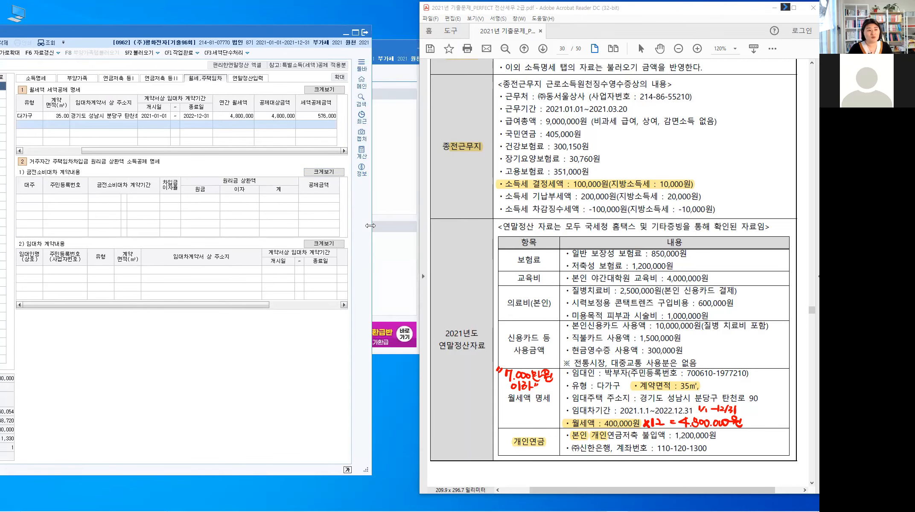
pyautogui.moveTo(371, 226); pyautogui.dragTo(421, 225)
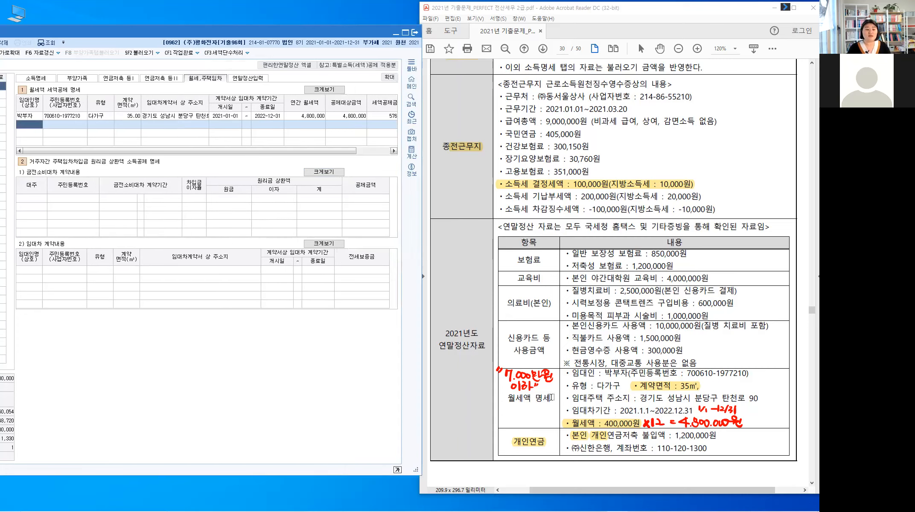
pyautogui.tripleClick(551, 397)
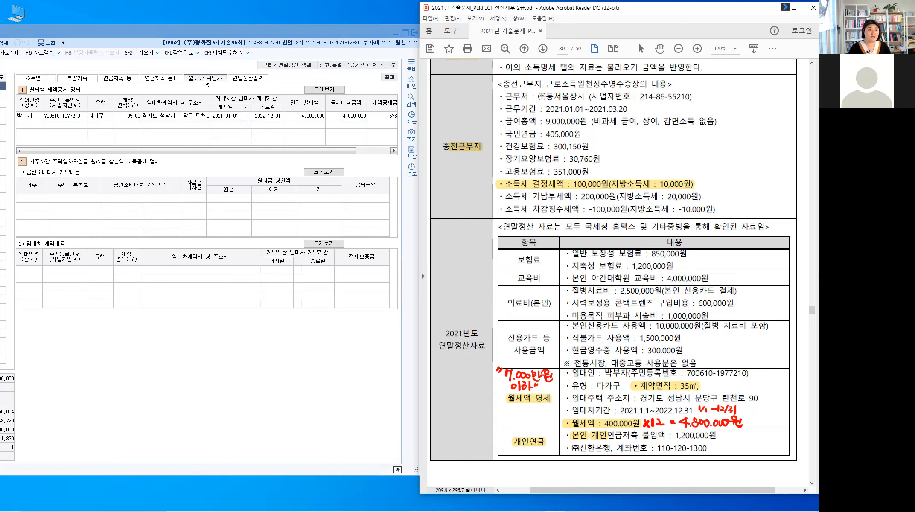
pyautogui.click(252, 78)
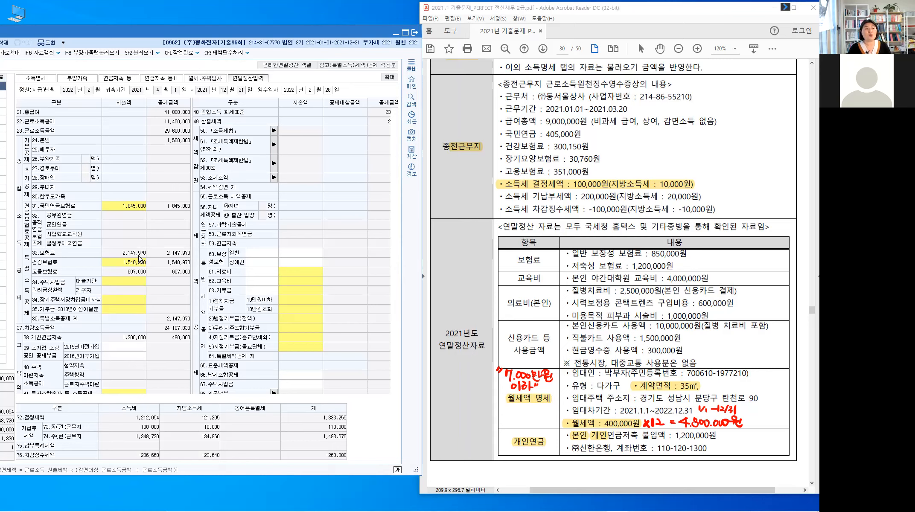
# Step: Check the rent line, then highlight the PDF's medical-cost card remark and note '중복가능' under it
pyautogui.scroll(-3, 139, 258)
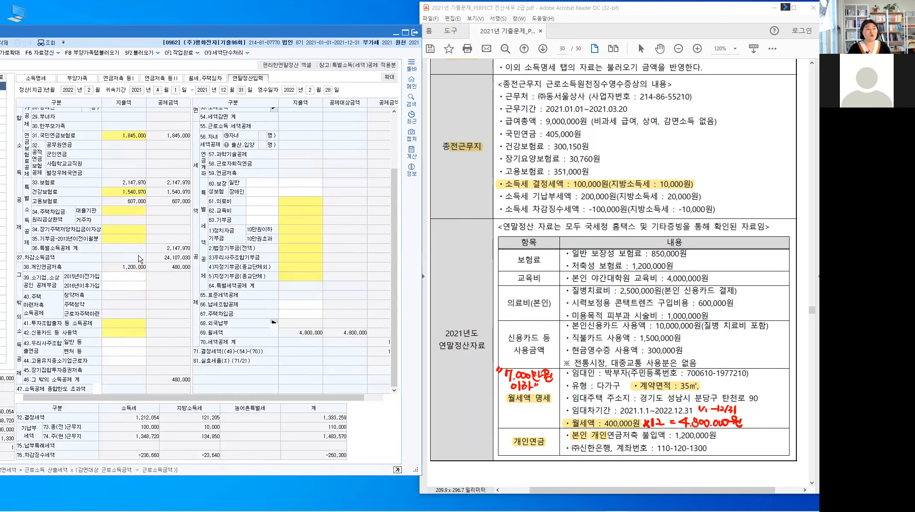
pyautogui.click(131, 332)
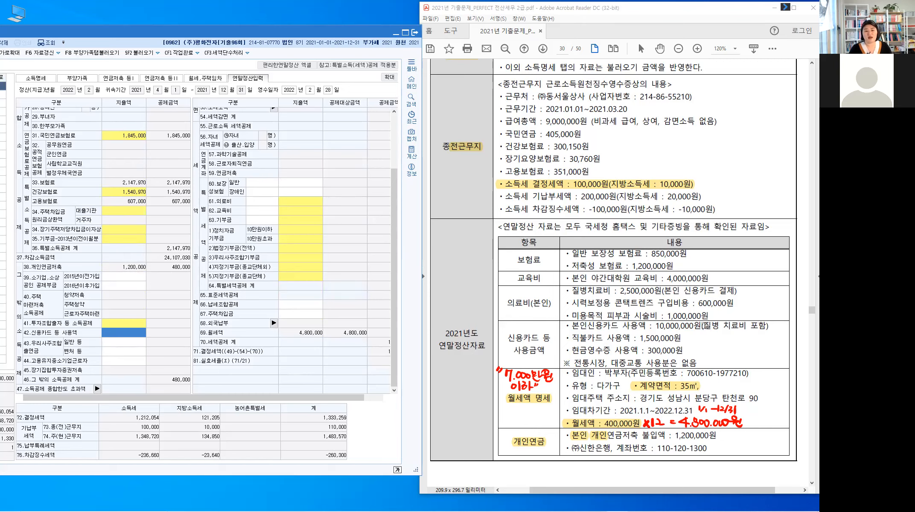
pyautogui.moveTo(703, 326); pyautogui.dragTo(767, 325)
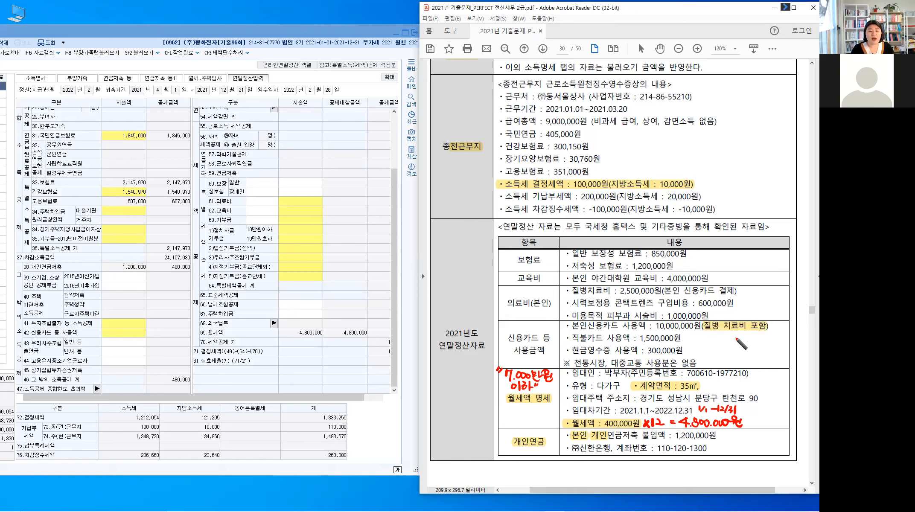
pyautogui.moveTo(731, 334); pyautogui.dragTo(738, 334)
pyautogui.moveTo(734, 331); pyautogui.dragTo(751, 339)
pyautogui.moveTo(747, 339); pyautogui.dragTo(754, 337)
pyautogui.moveTo(757, 333); pyautogui.dragTo(760, 339)
pyautogui.moveTo(753, 341); pyautogui.dragTo(770, 337)
pyautogui.moveTo(771, 333); pyautogui.dragTo(775, 336)
pyautogui.moveTo(769, 340); pyautogui.dragTo(776, 338)
pyautogui.moveTo(771, 341); pyautogui.dragTo(772, 341)
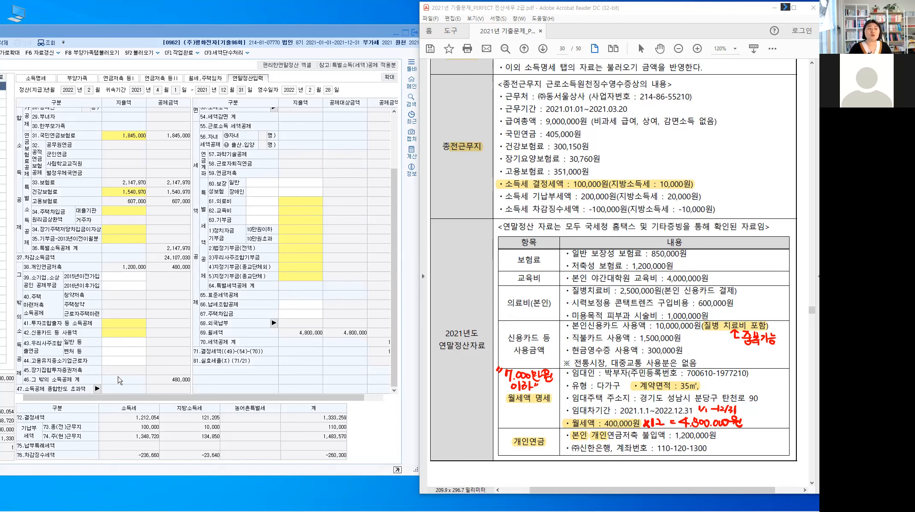
# Step: Open the credit card deduction breakdown from line 42.신용카드 등 사용액
pyautogui.click(122, 334)
pyautogui.click(60, 338)
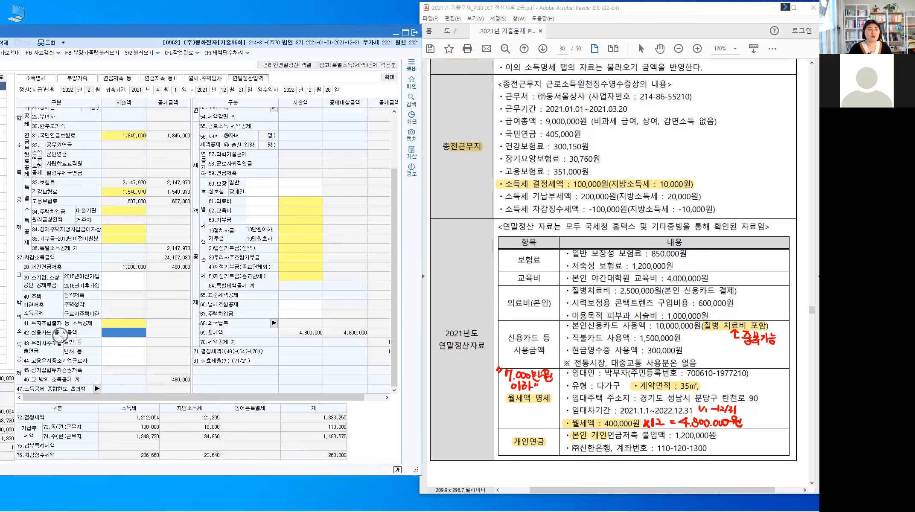
pyautogui.click(114, 335)
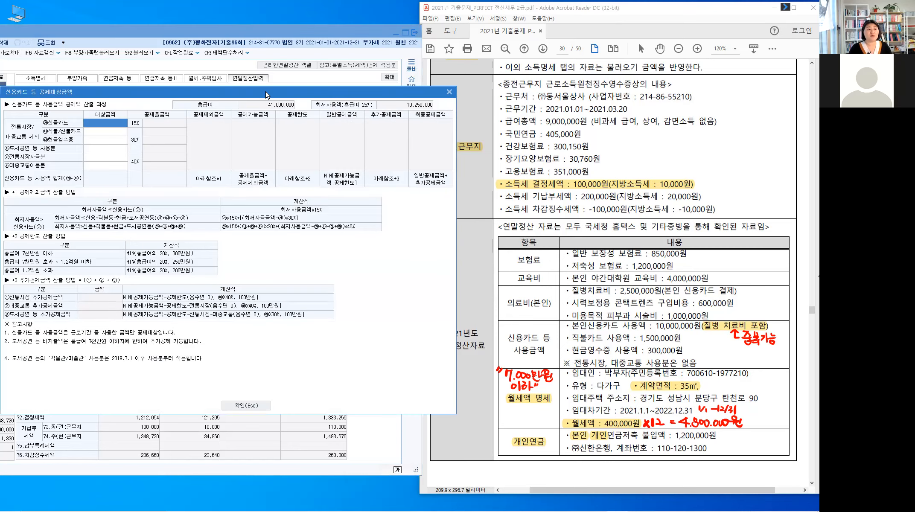
# Step: Enter 10,000,000 credit card, 1,500,000 debit card and 300,000 cash receipts, then close the breakdown
pyautogui.moveTo(265, 94); pyautogui.dragTo(364, 43)
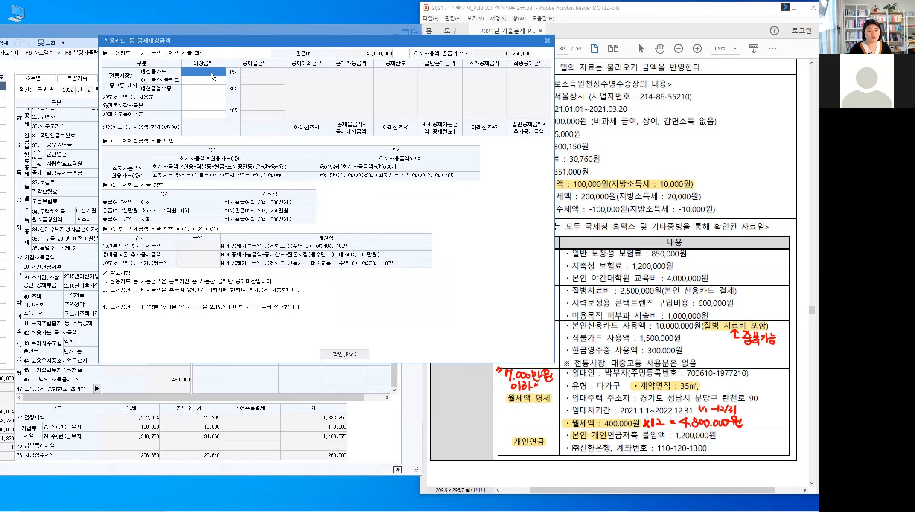
pyautogui.write('10,000,000')
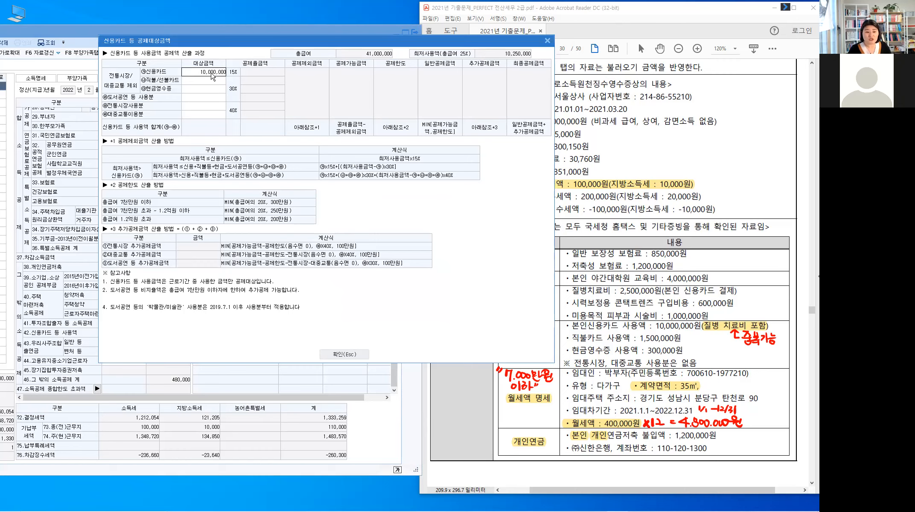
pyautogui.press('Return')
pyautogui.write('1,500,000')
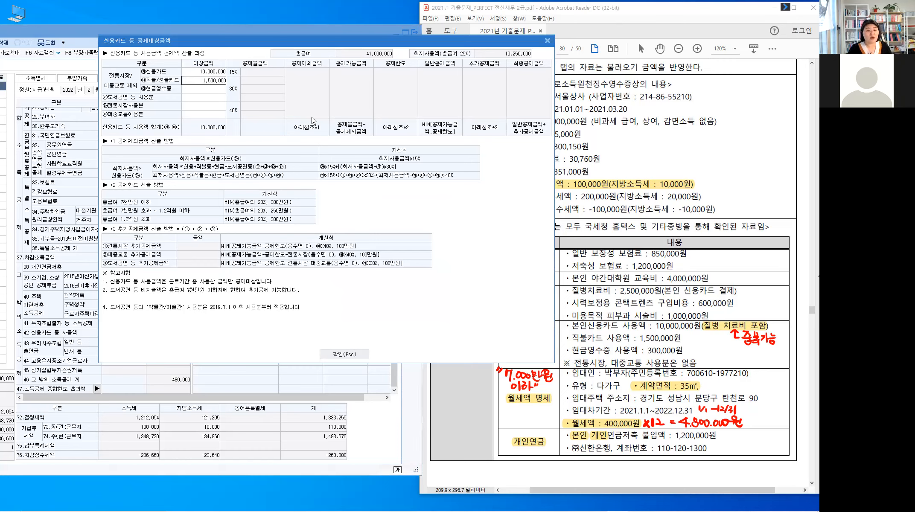
pyautogui.press('Return')
pyautogui.write('300,000')
pyautogui.press('Return')
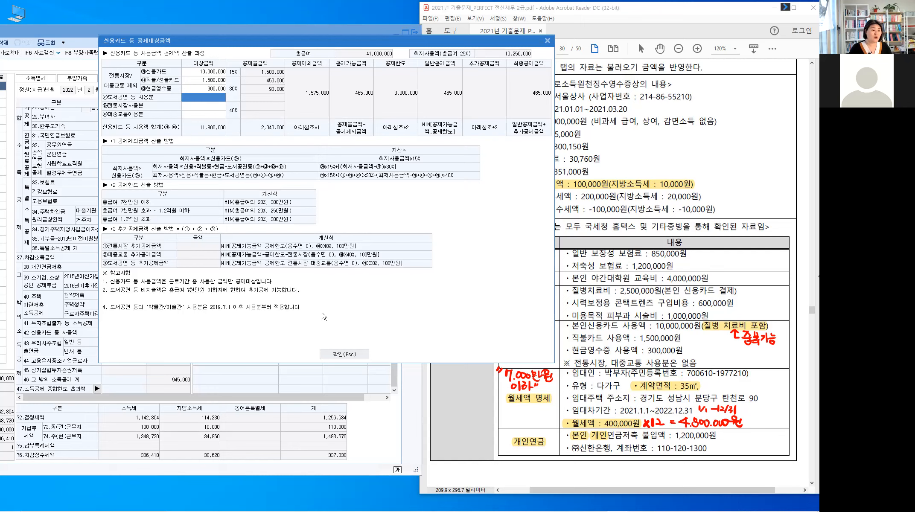
pyautogui.click(341, 354)
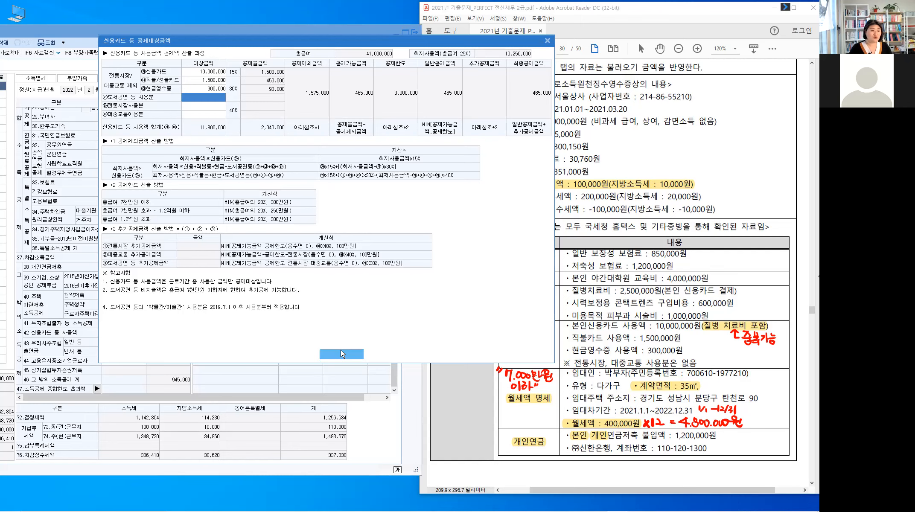
pyautogui.moveTo(508, 338); pyautogui.dragTo(552, 356)
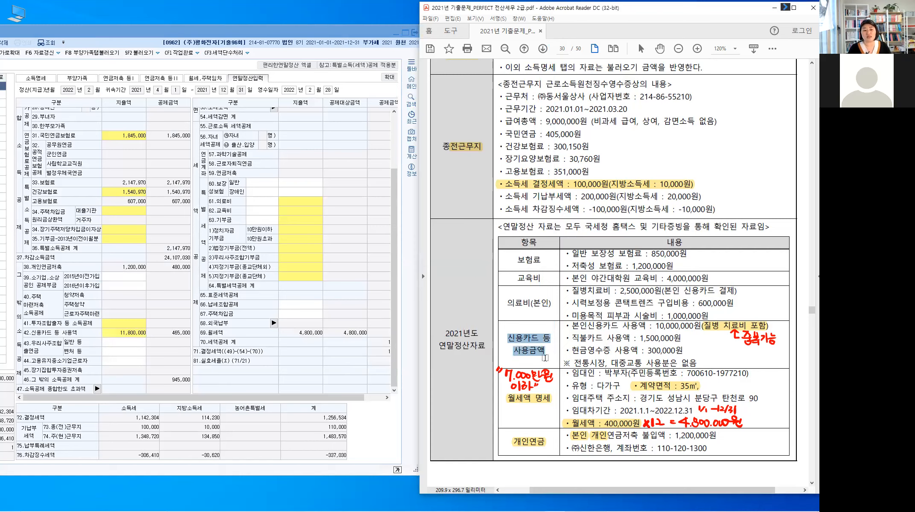
pyautogui.click(541, 353)
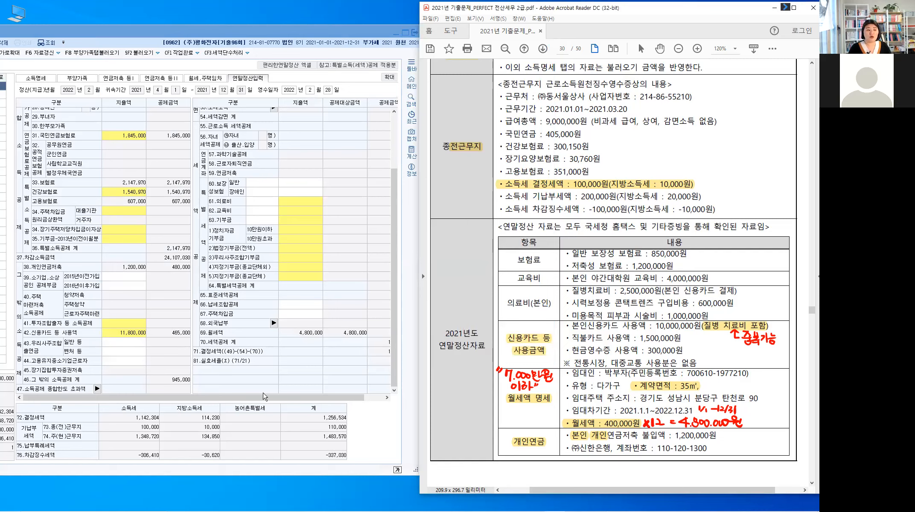
# Step: Strike out the savings insurance in the PDF and enter 850,000 for 60.보장성보험 일반
pyautogui.moveTo(268, 397); pyautogui.dragTo(355, 398)
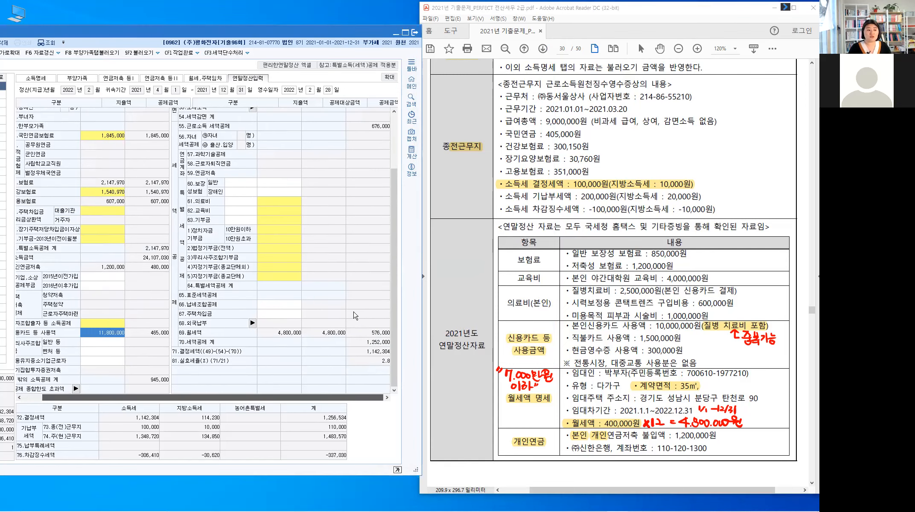
pyautogui.click(243, 185)
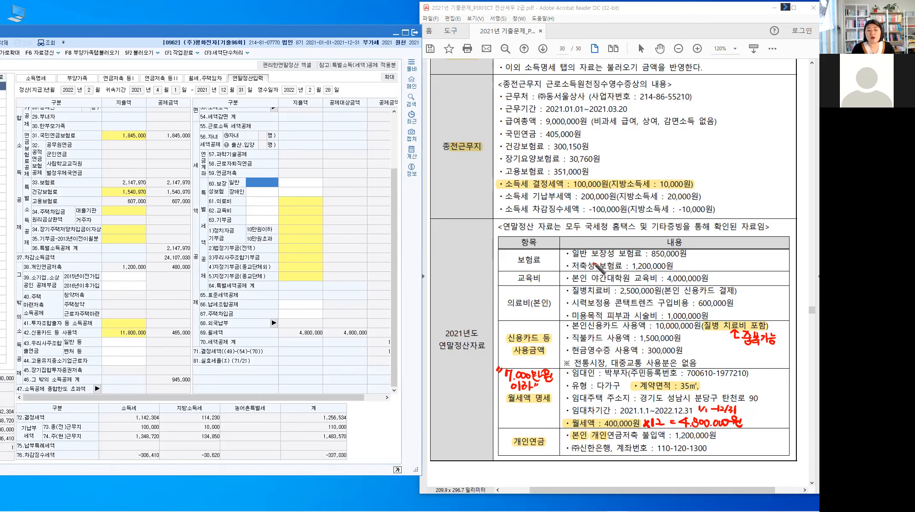
pyautogui.moveTo(576, 266)
pyautogui.mouseDown()
pyautogui.moveTo(680, 264)
pyautogui.moveTo(674, 271)
pyautogui.mouseUp()
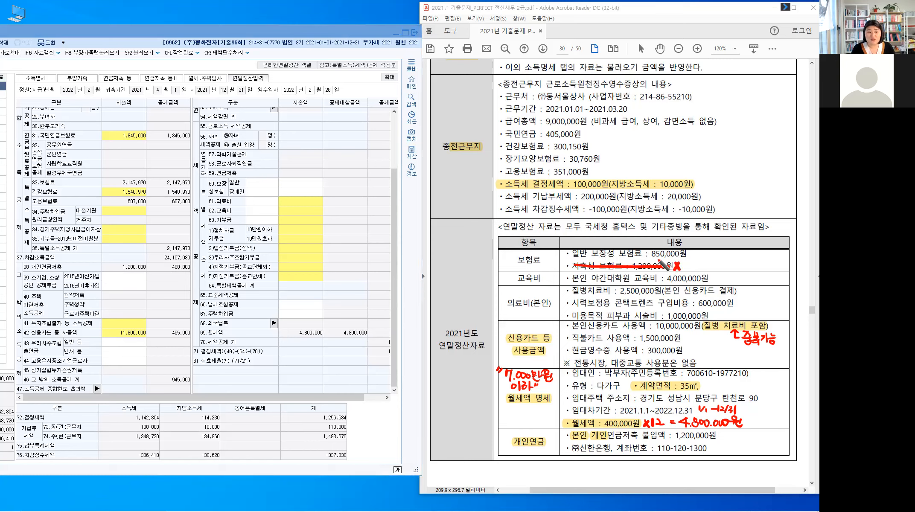
pyautogui.moveTo(572, 254); pyautogui.dragTo(587, 253)
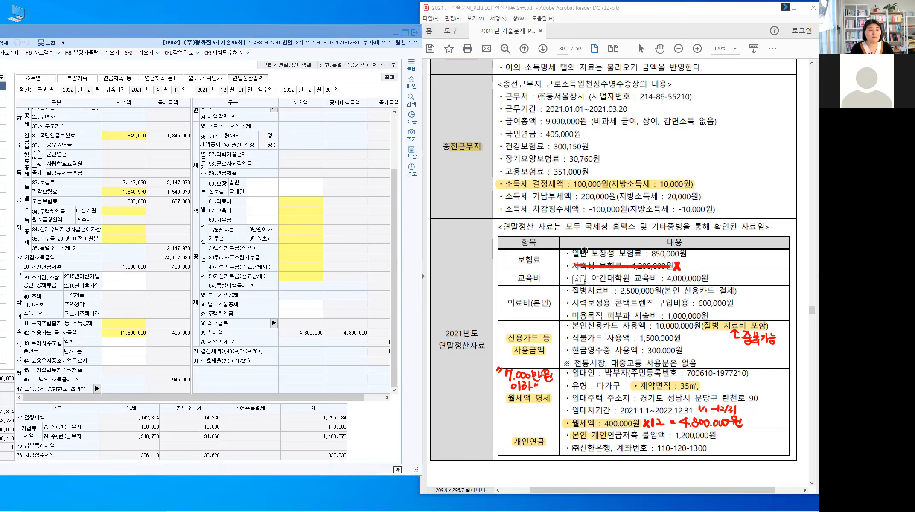
pyautogui.press('ctrl')
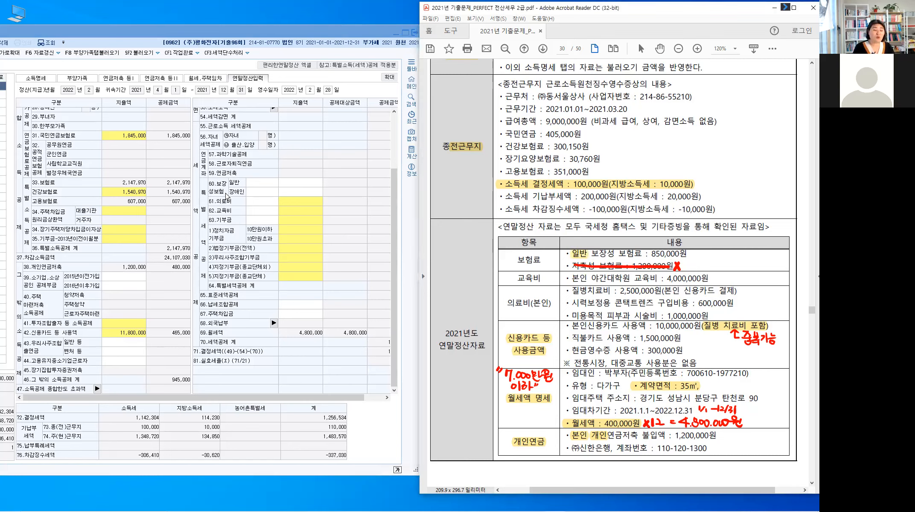
pyautogui.click(305, 189)
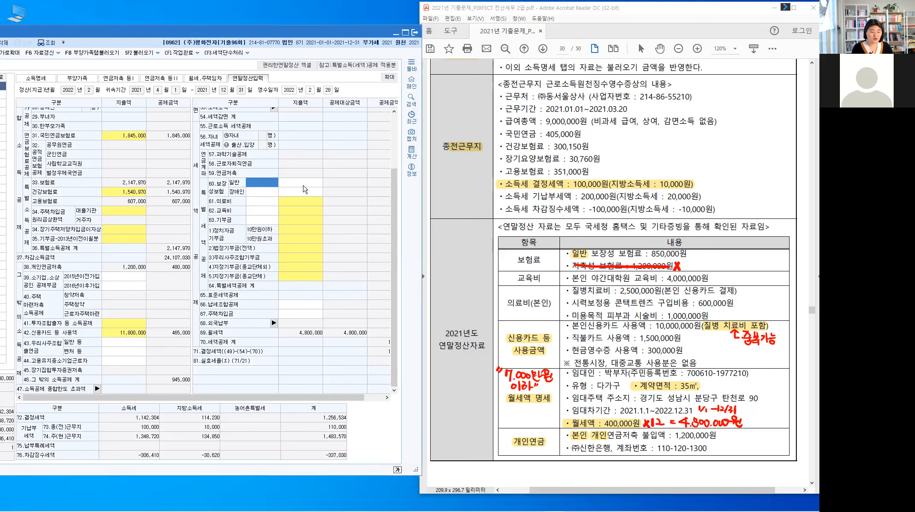
pyautogui.click(303, 186)
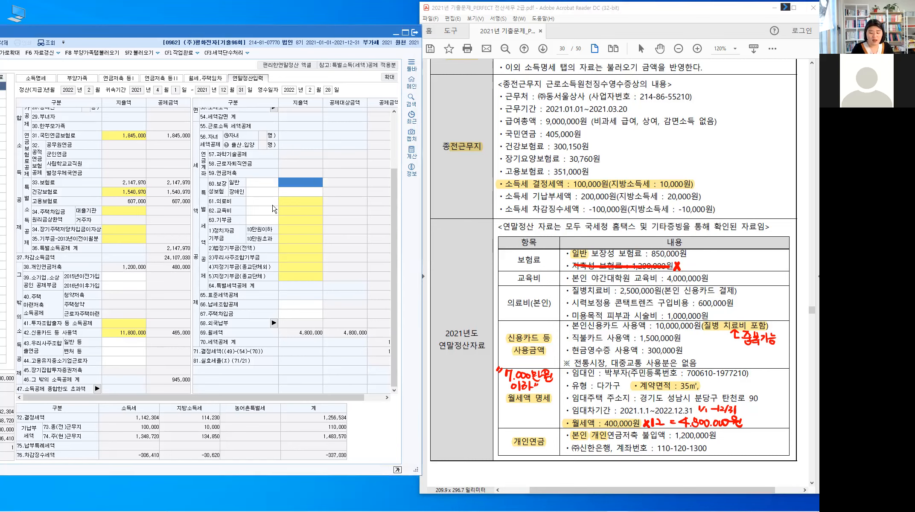
pyautogui.write('850,000')
pyautogui.press('Return')
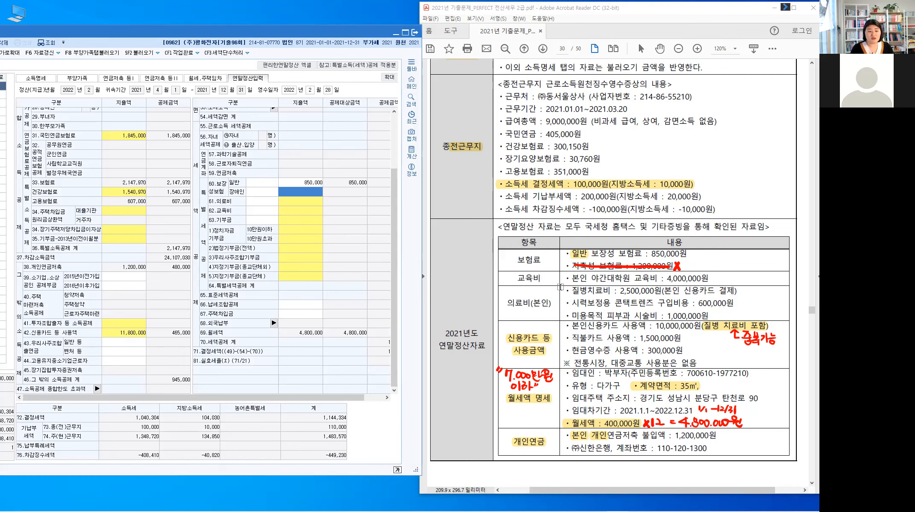
# Step: Highlight 대학원 and 본인 in the PDF education row and open the 교육비 breakdown
pyautogui.click(615, 279)
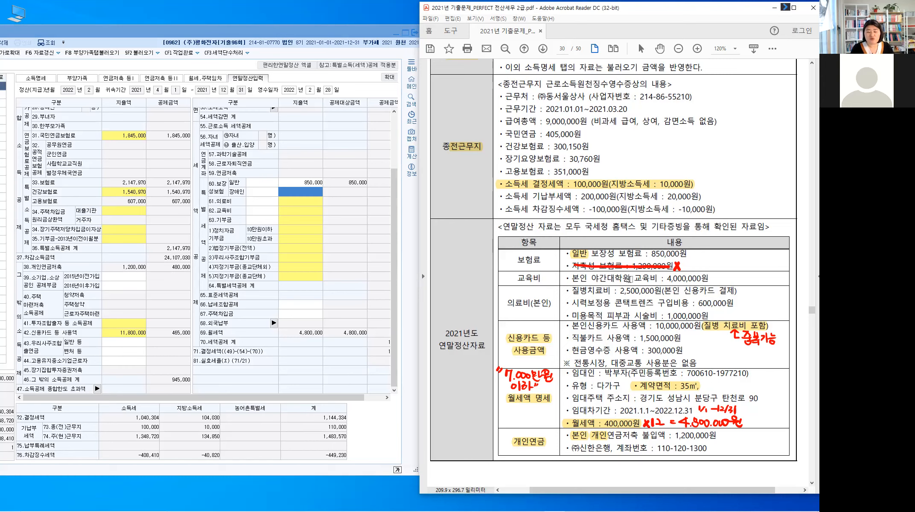
pyautogui.moveTo(607, 279); pyautogui.dragTo(630, 280)
pyautogui.press('u')
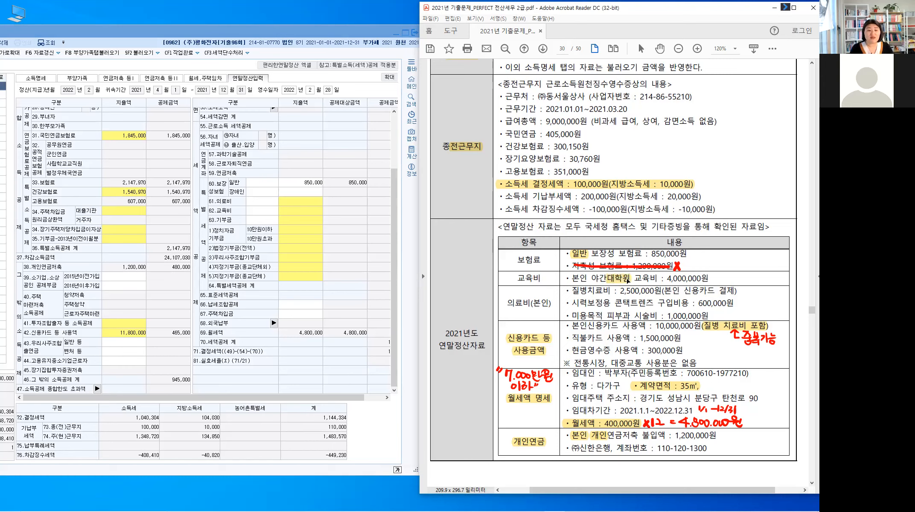
pyautogui.moveTo(588, 278); pyautogui.dragTo(572, 278)
pyautogui.press('u')
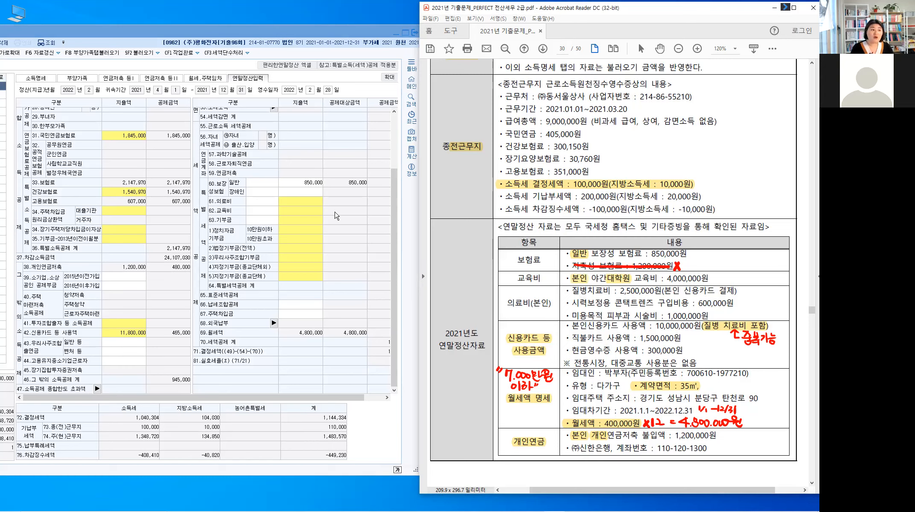
pyautogui.click(310, 225)
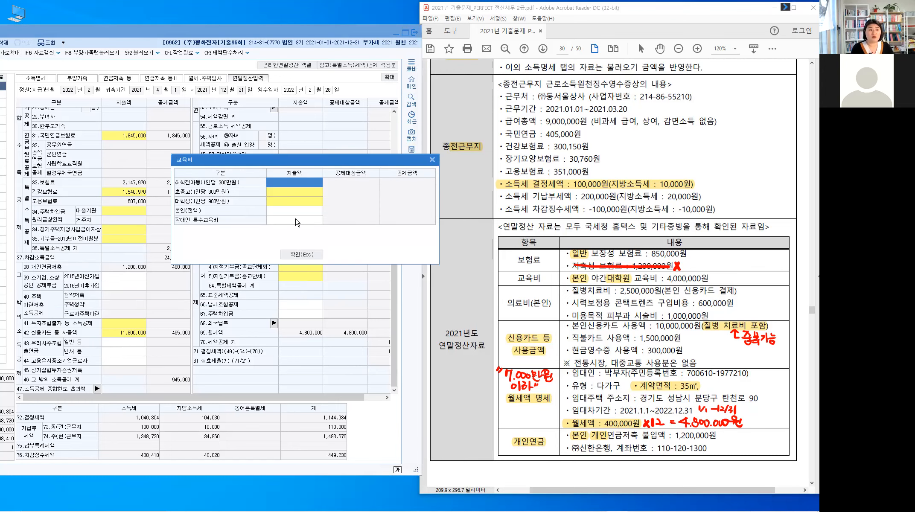
# Step: Enter 4,000,000 as the employee's own (본인 전액) education expense and close the popup
pyautogui.click(292, 212)
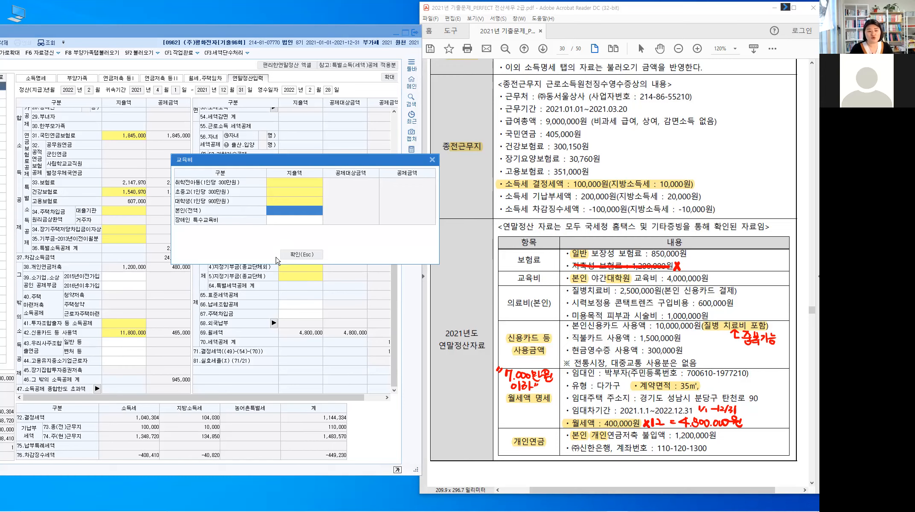
pyautogui.write('4000000')
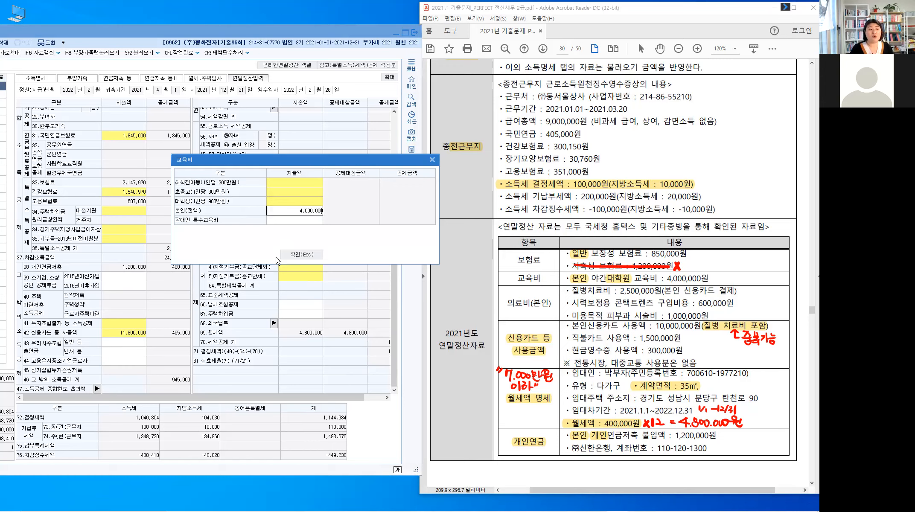
pyautogui.press('Return')
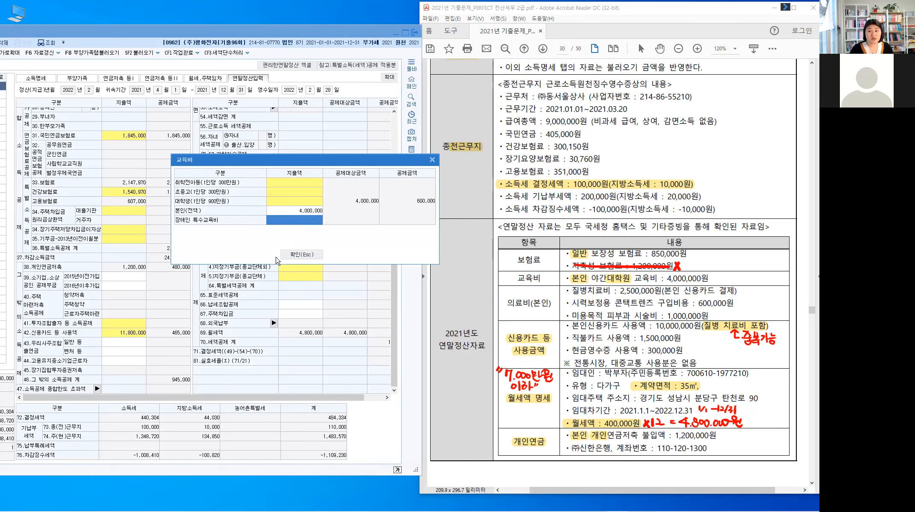
pyautogui.click(306, 256)
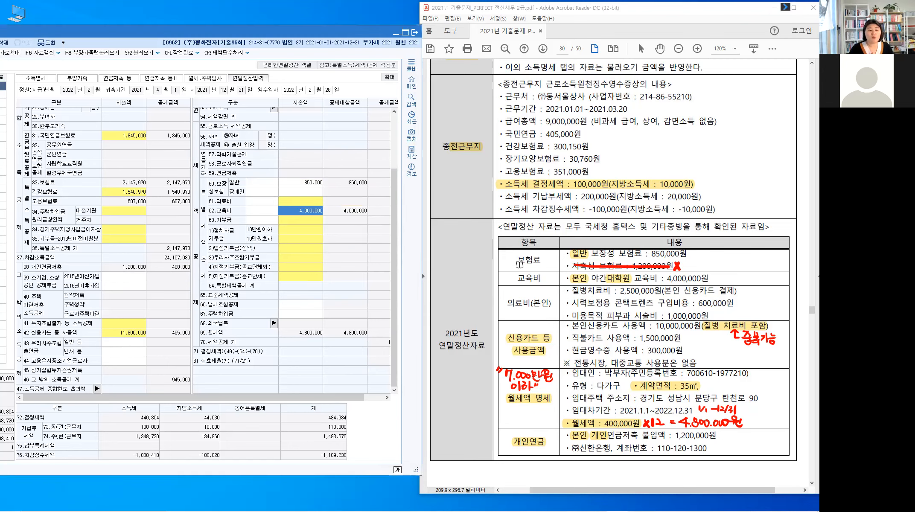
pyautogui.click(546, 278)
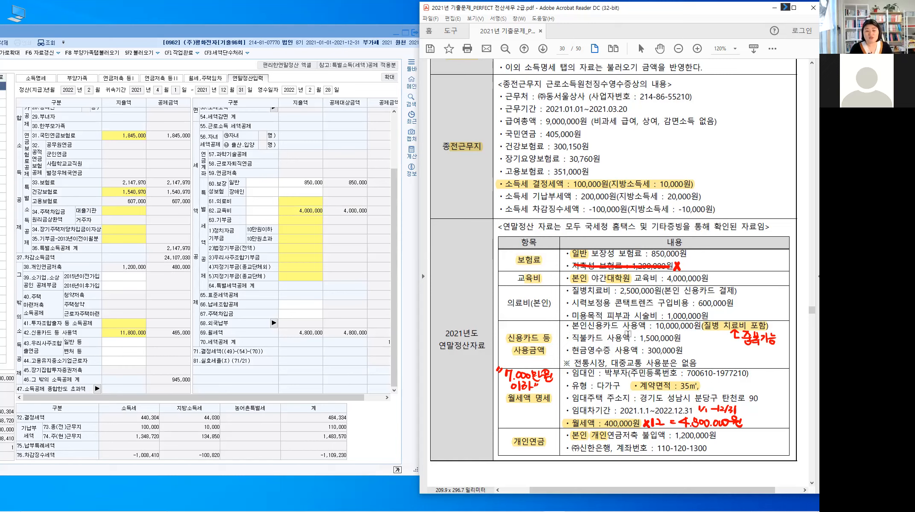
pyautogui.press('ctrl')
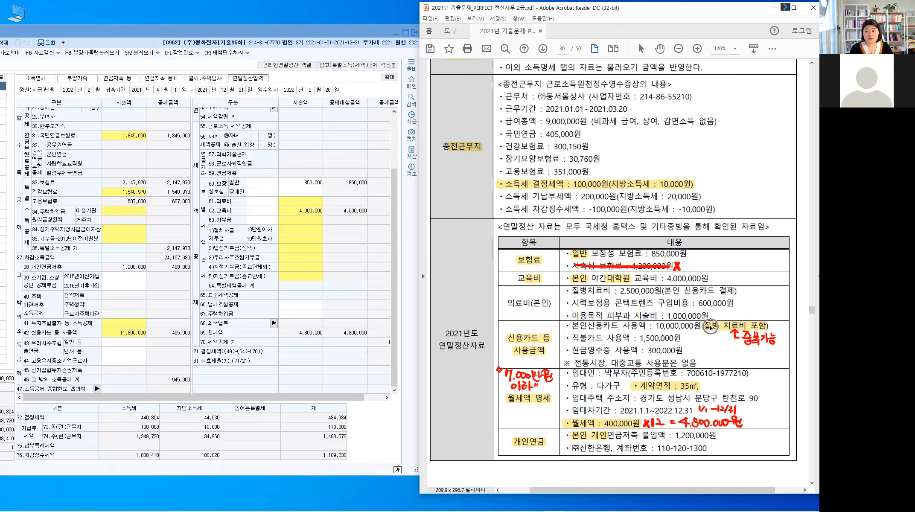
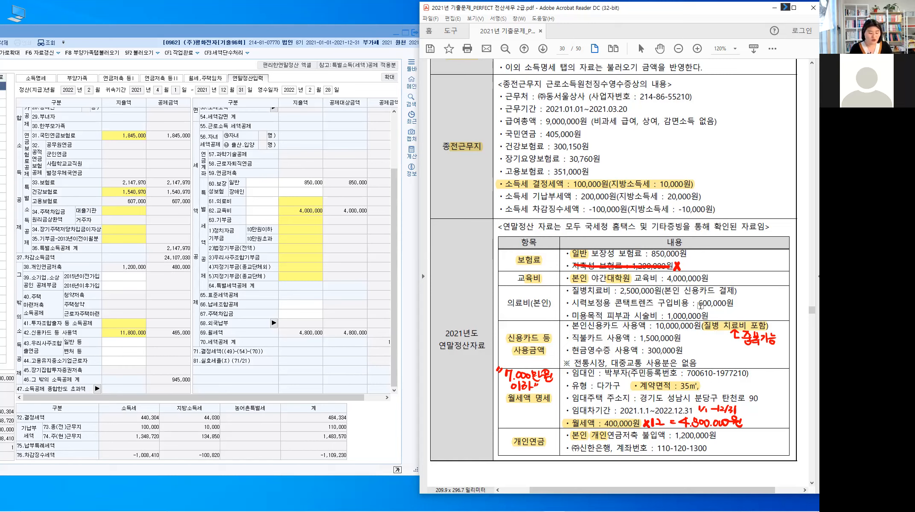
# Step: In the PDF, strike the 600,000 and cosmetic procedure lines and write a 3,000,000 medical total
pyautogui.moveTo(697, 302); pyautogui.dragTo(773, 305)
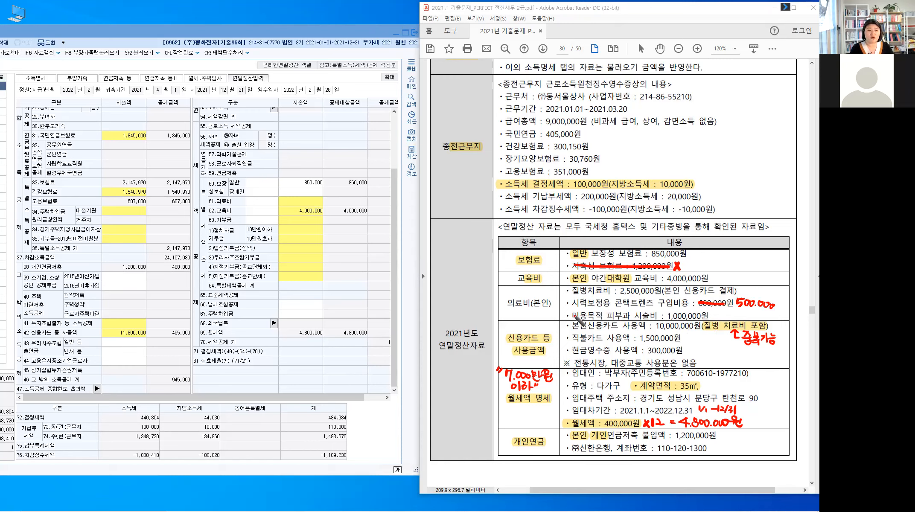
pyautogui.moveTo(571, 316); pyautogui.dragTo(700, 317)
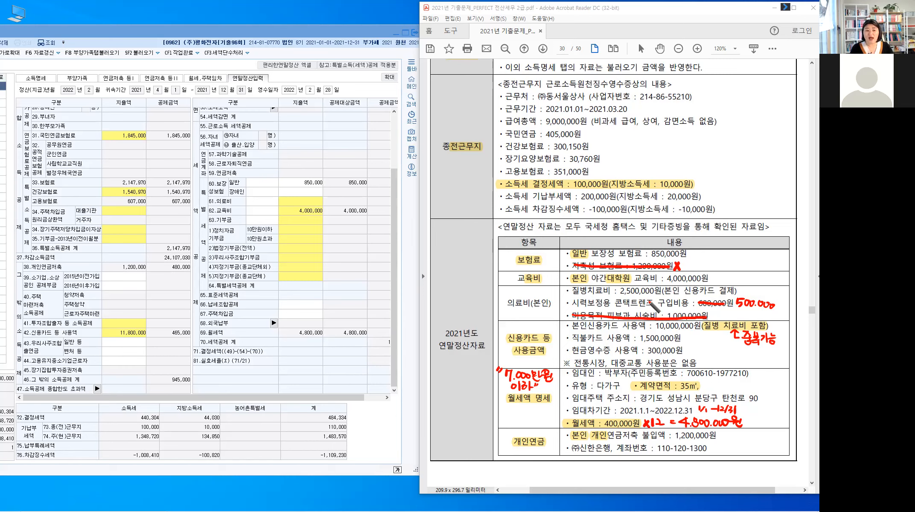
pyautogui.moveTo(737, 284); pyautogui.dragTo(747, 295)
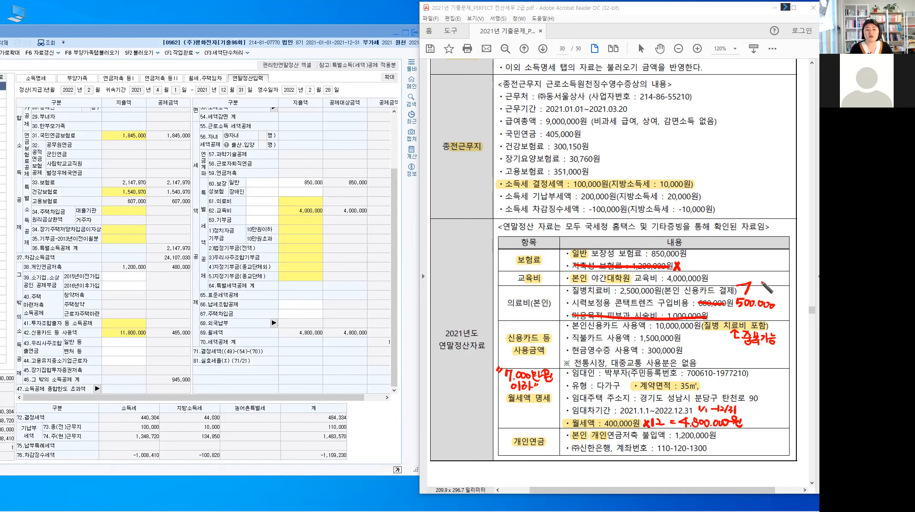
pyautogui.moveTo(756, 278); pyautogui.dragTo(798, 281)
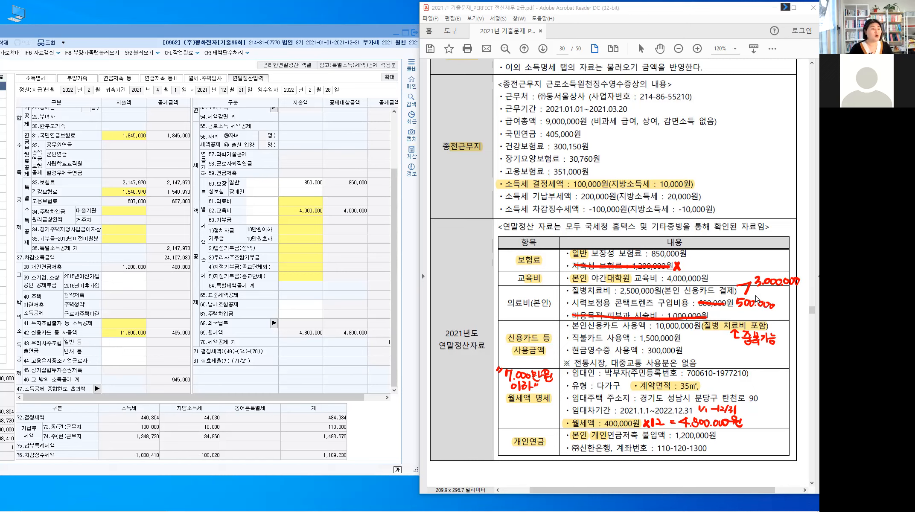
pyautogui.click(309, 203)
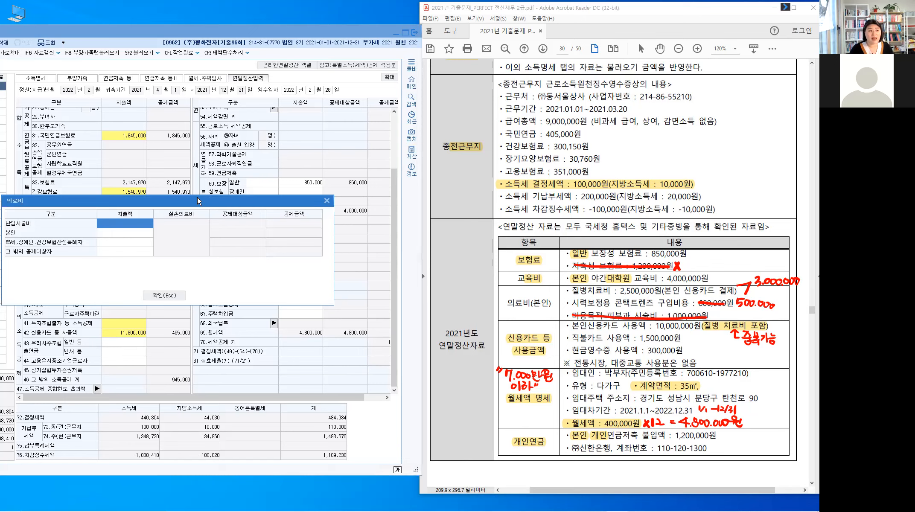
# Step: Enter 3,000,000 as the employee's own medical expense (1,770,000 deductible), then clear the PDF notes
pyautogui.moveTo(198, 198); pyautogui.dragTo(417, 143)
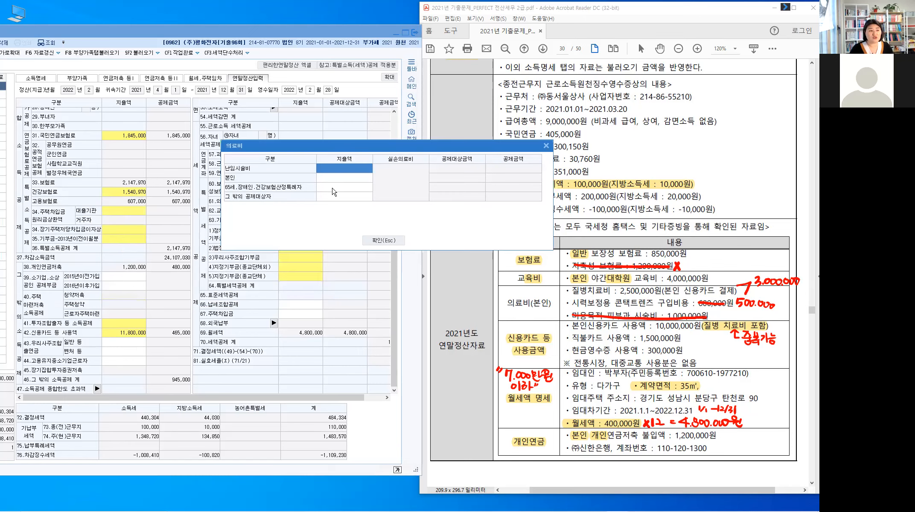
pyautogui.click(348, 178)
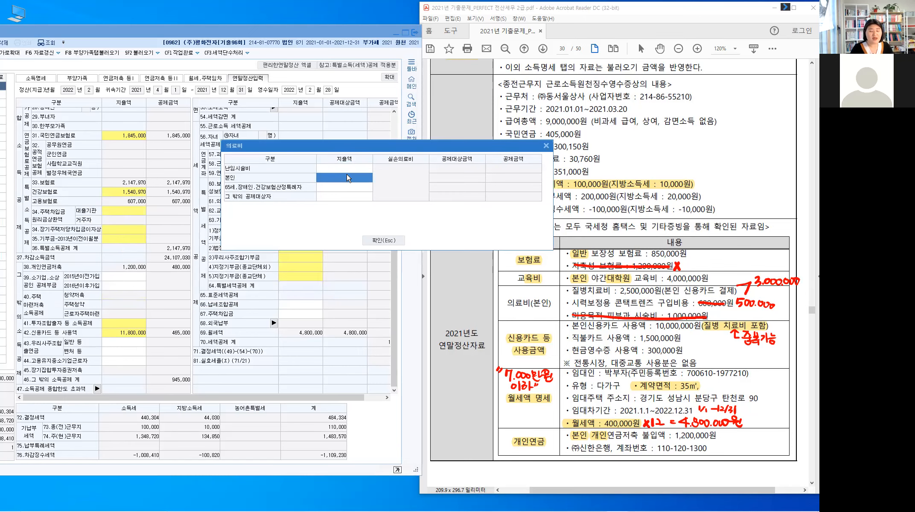
pyautogui.click(347, 175)
pyautogui.write('3000000')
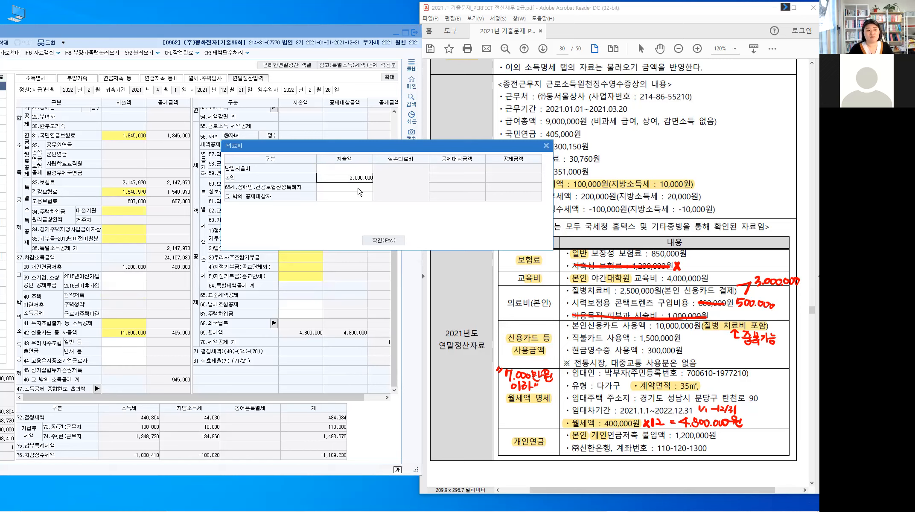
pyautogui.press('Return')
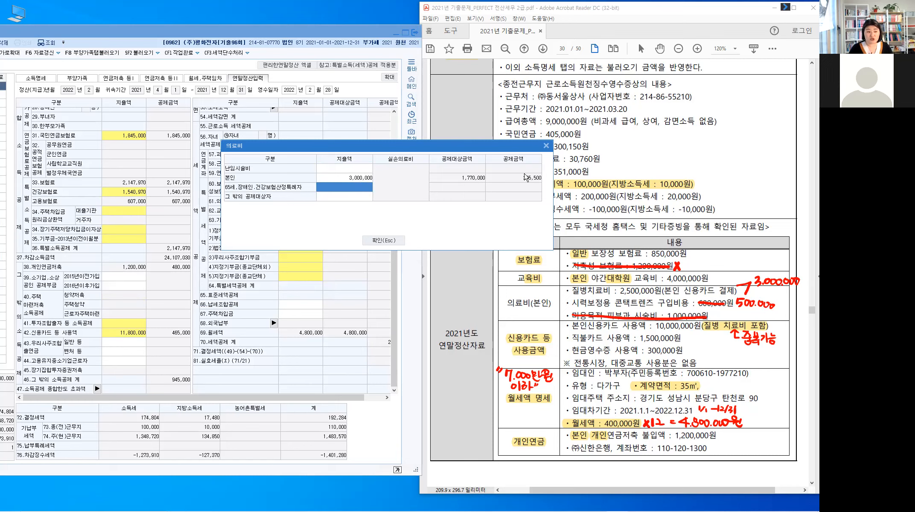
pyautogui.click(374, 243)
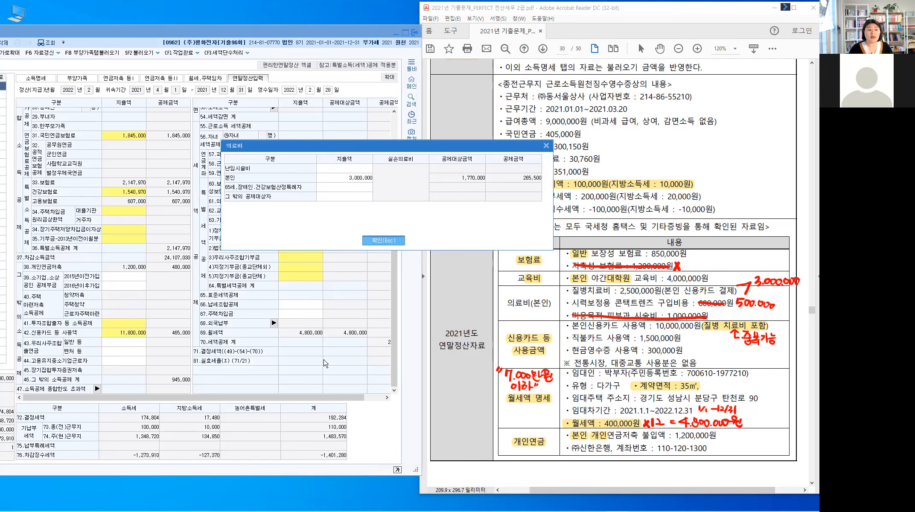
pyautogui.moveTo(506, 304); pyautogui.dragTo(556, 306)
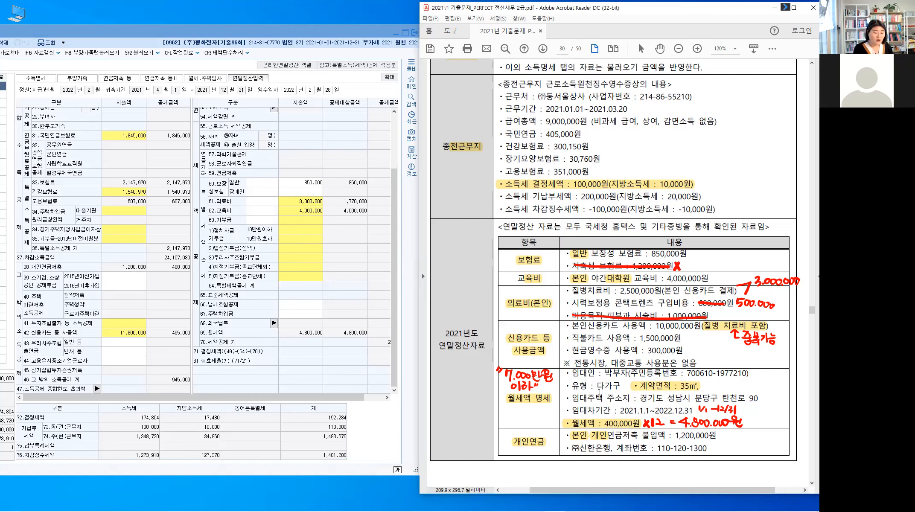
pyautogui.press('Escape')
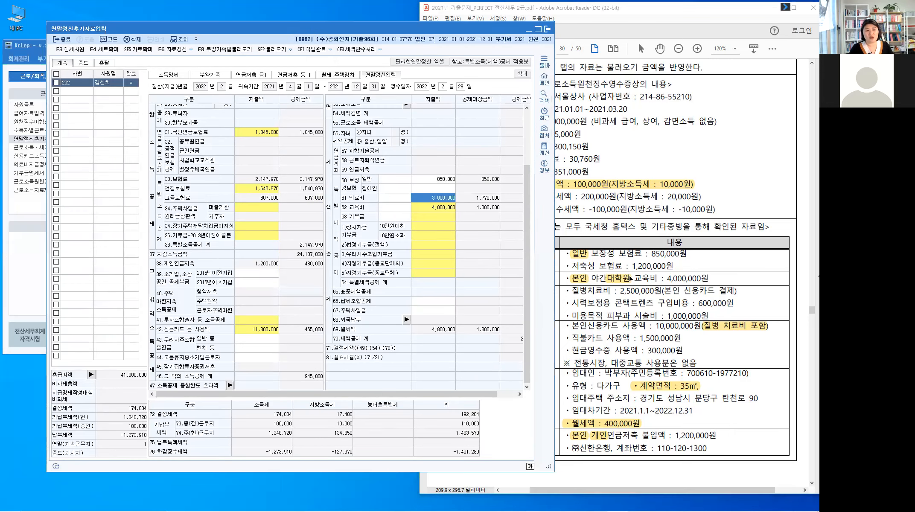
# Step: Bring the KcLep year-end entry window forward and select the 43.우리사주조합 amount field
pyautogui.moveTo(347, 29); pyautogui.dragTo(480, 27)
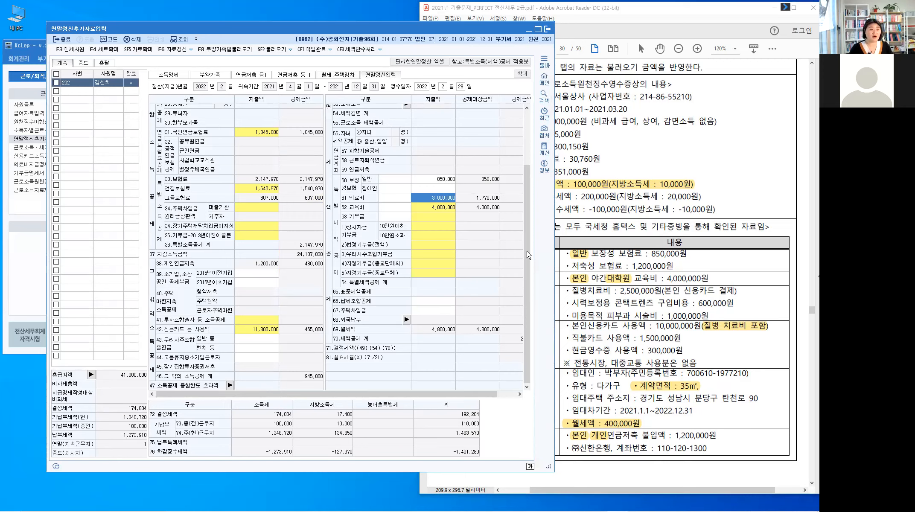
pyautogui.click(263, 340)
# Step: Close the 연말정산추가자료입력 screen to return to the withholding menu
pyautogui.press('ctrl')
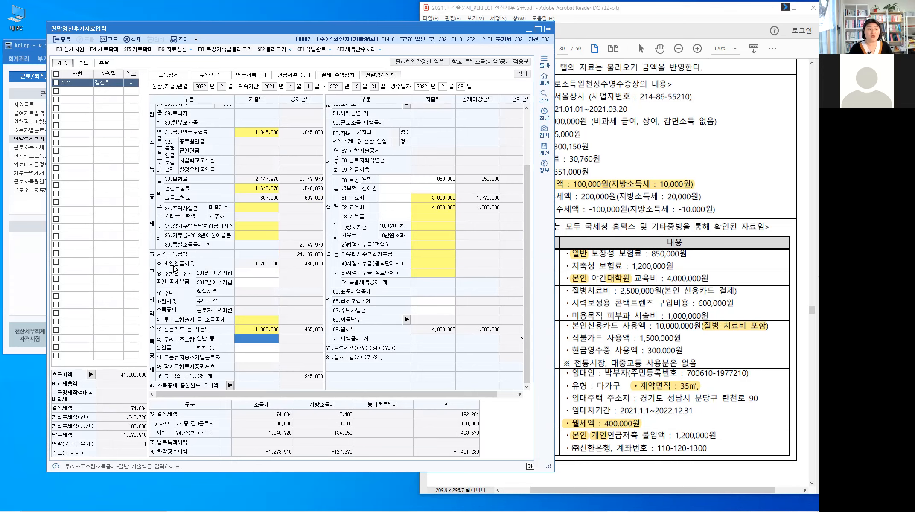
pyautogui.press('ctrl')
pyautogui.press('ctrl')
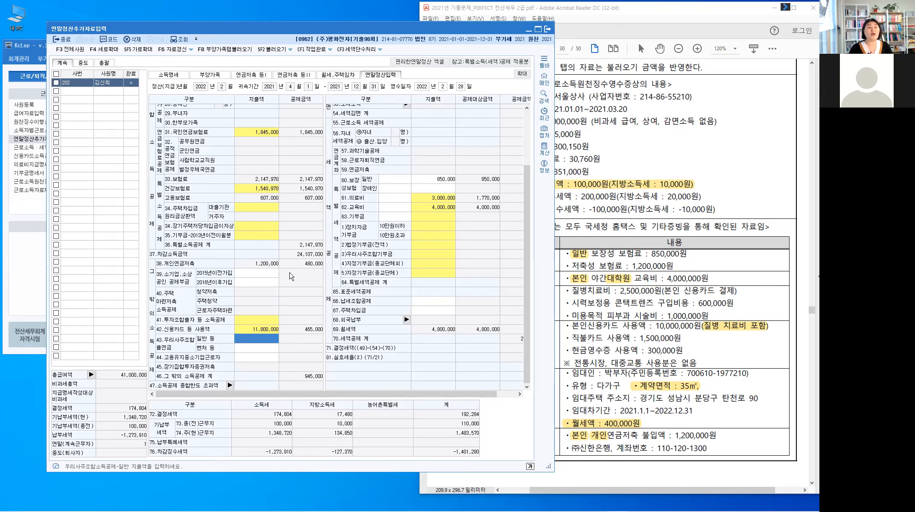
pyautogui.click(65, 39)
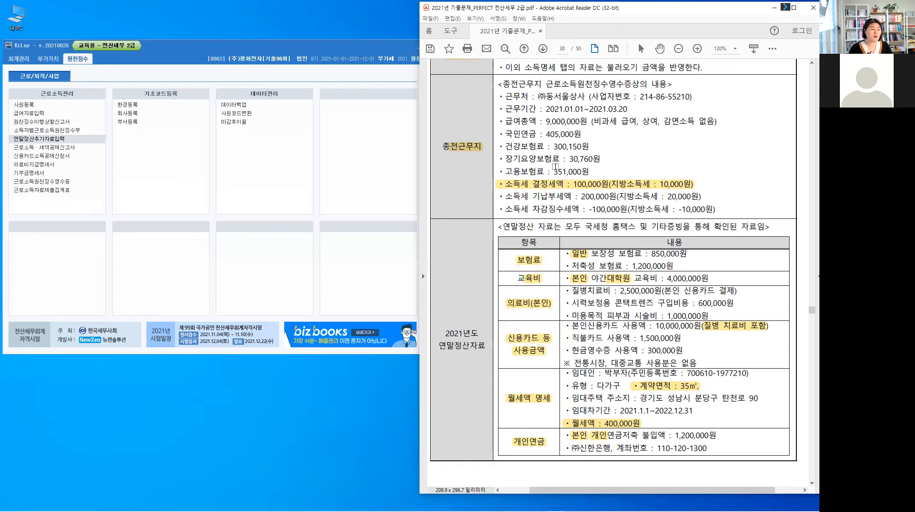